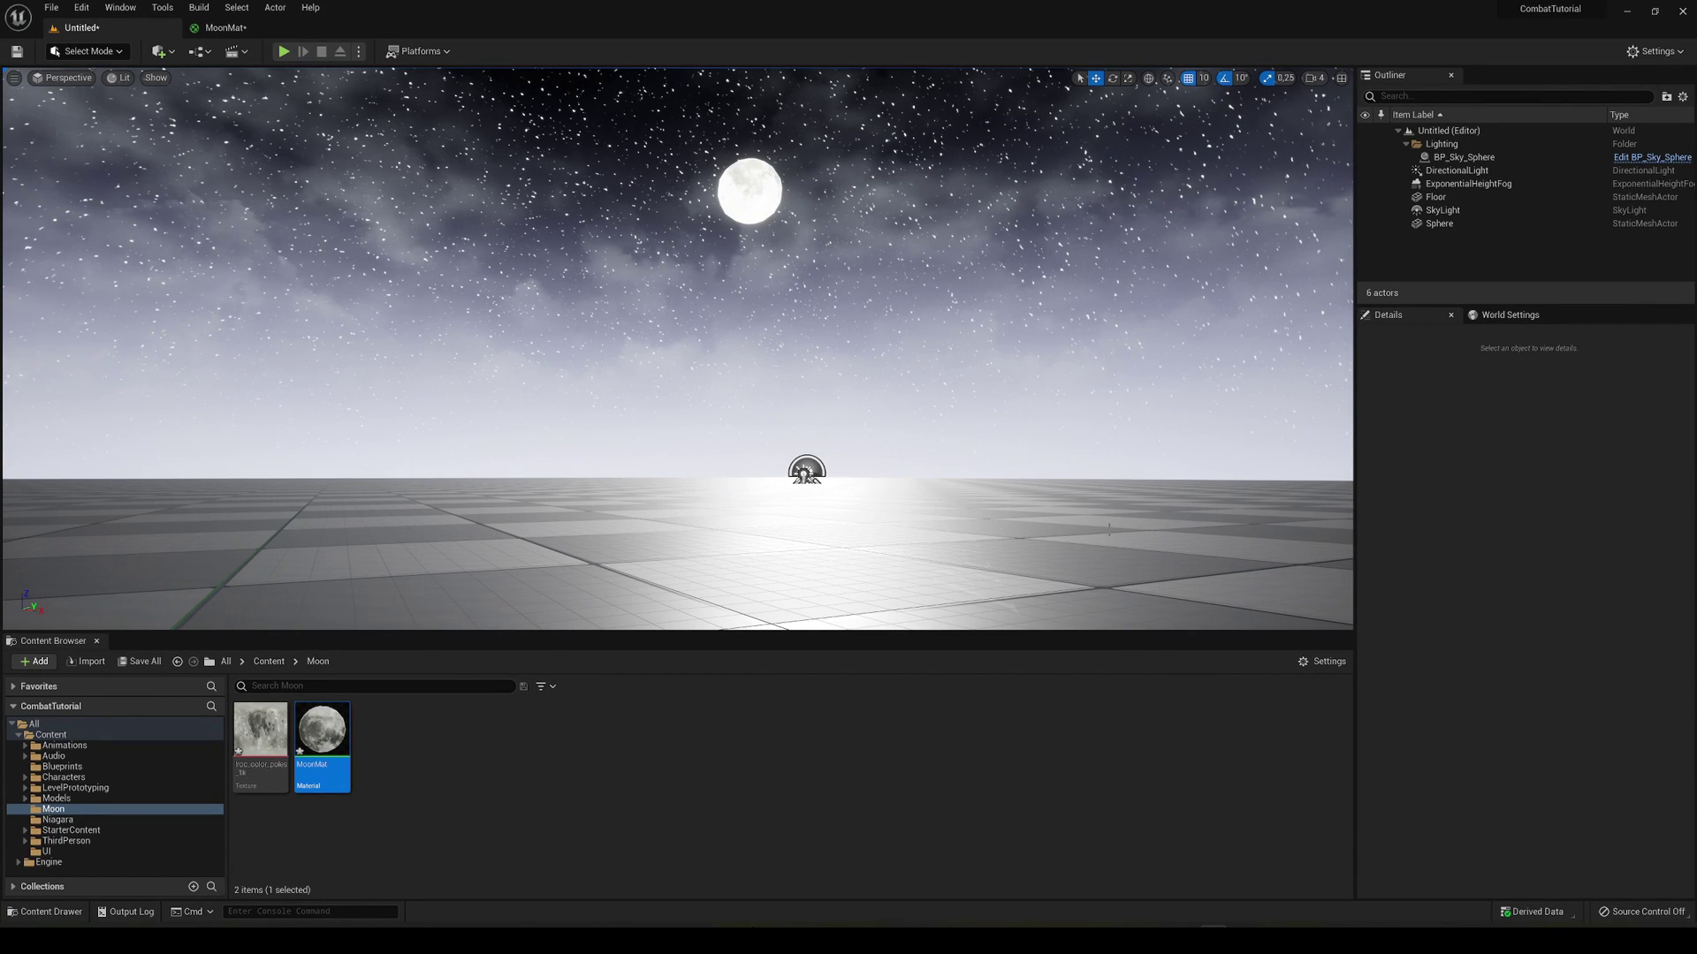
{"action": "right_click_drag", "start_coordinate": [995, 519], "coordinate": [1105, 521]}
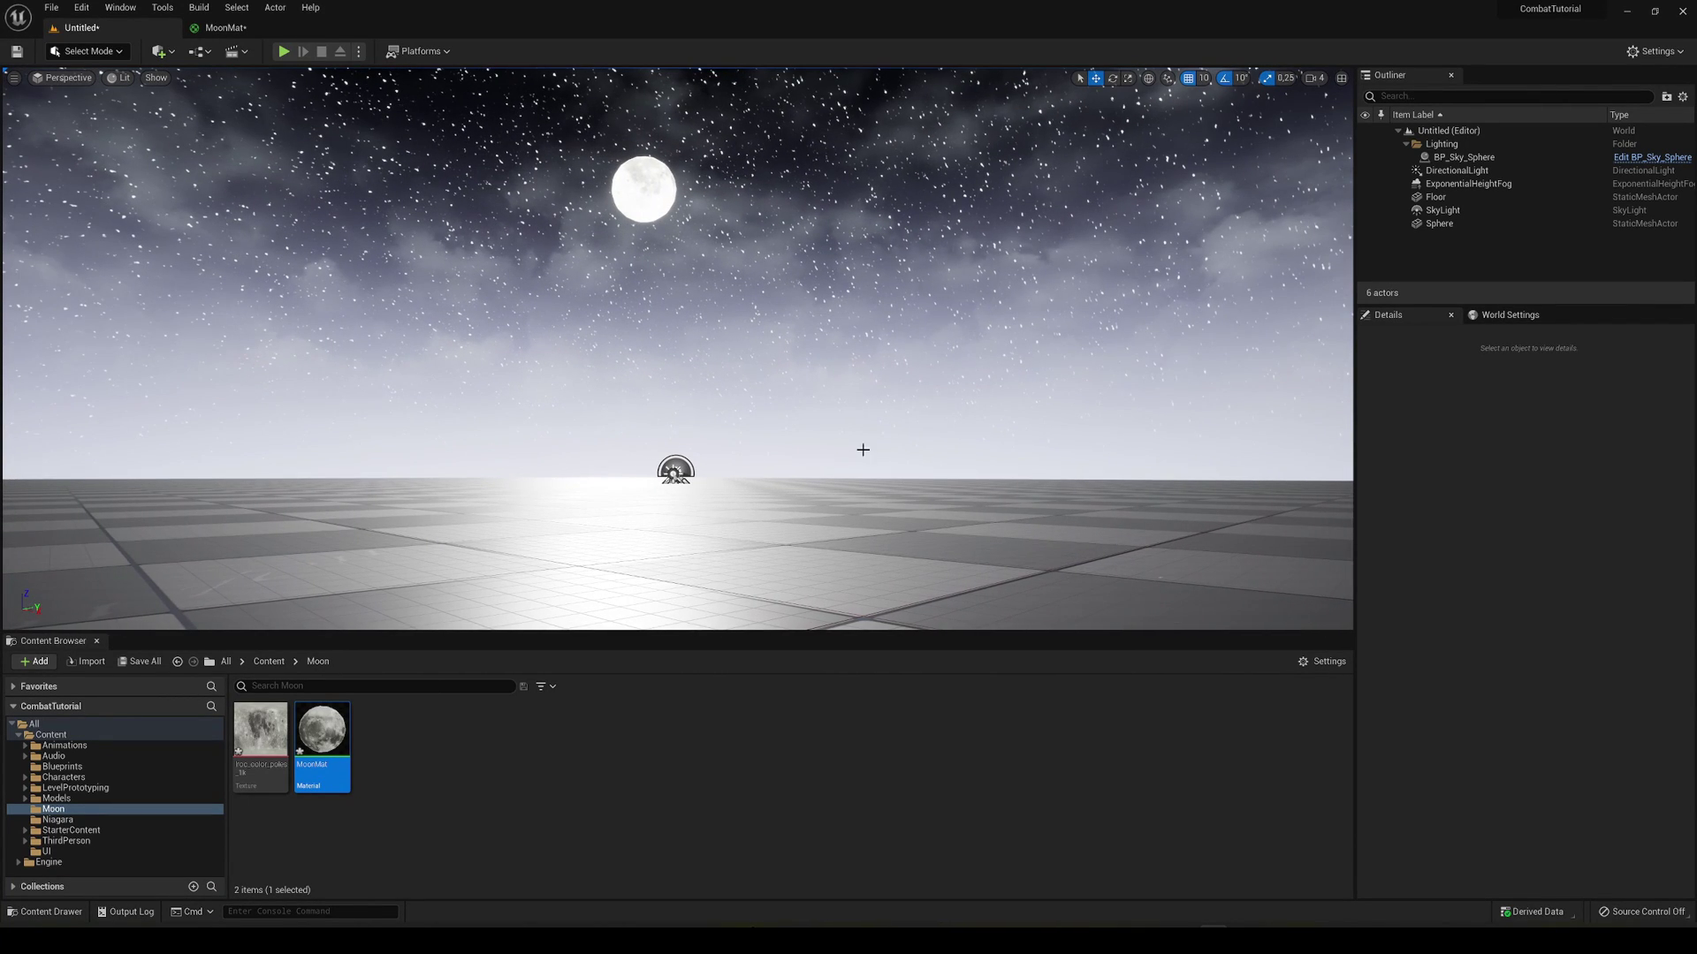
{"action": "right_click_drag", "start_coordinate": [863, 449], "coordinate": [905, 465]}
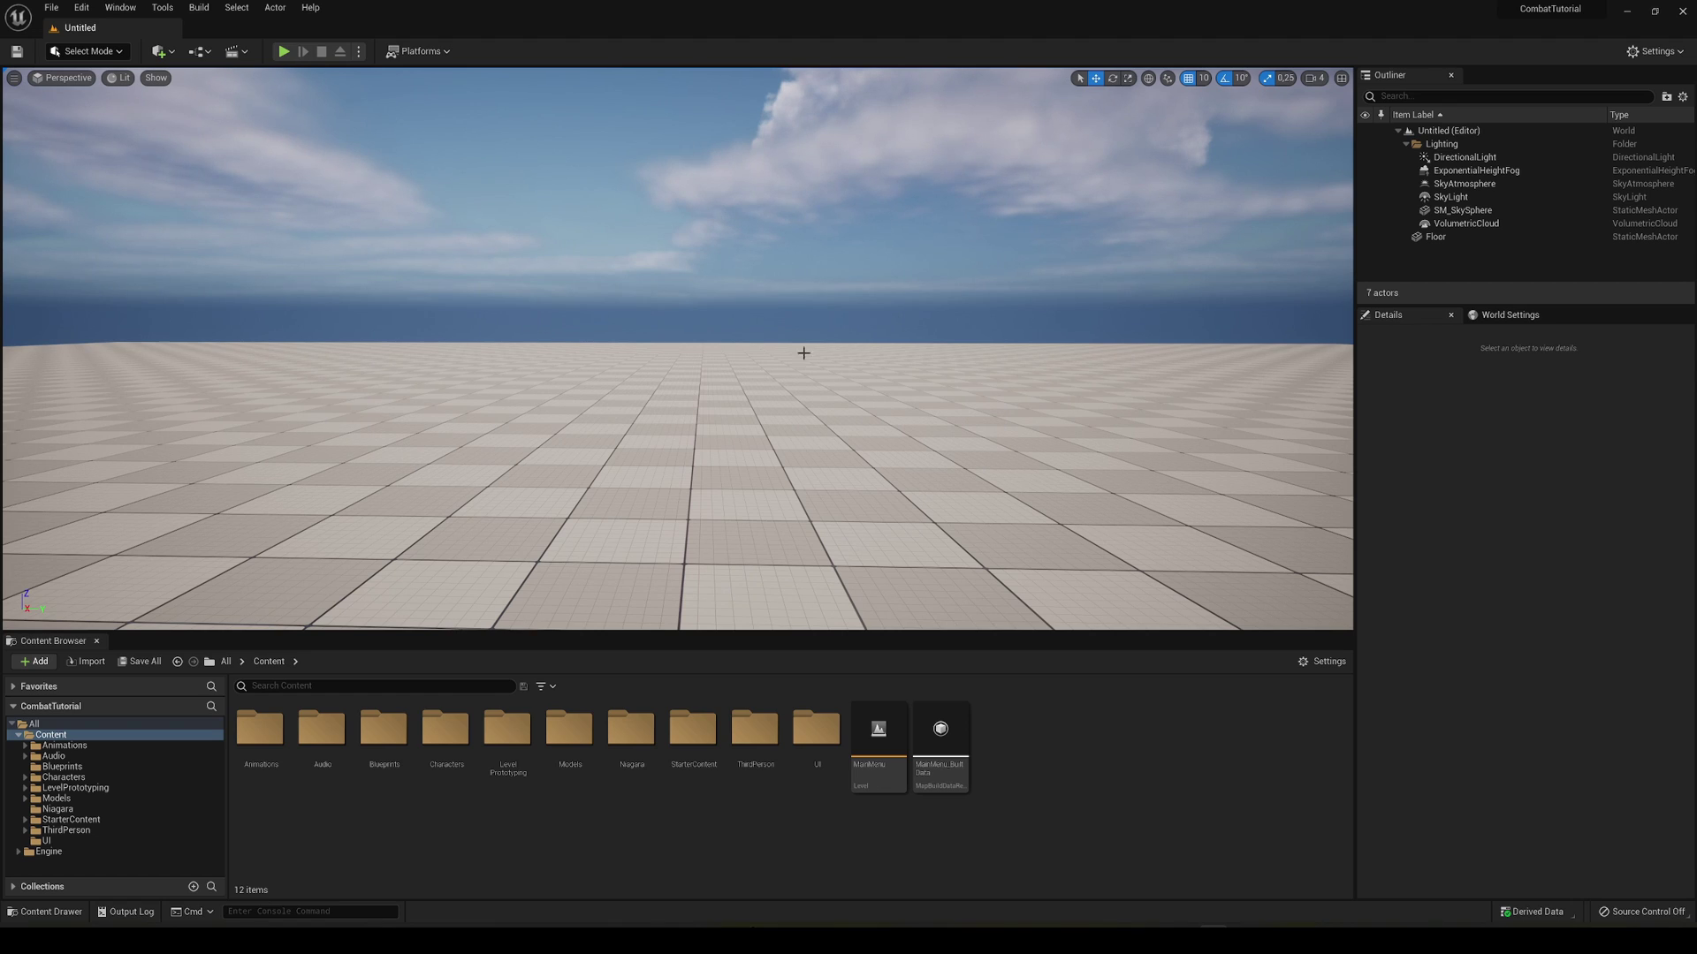
- Delete all six actors in the Lighting folder, from DirectionalLight through VolumetricCloud, keeping only the floor
{"action": "left_click", "coordinate": [1474, 158]}
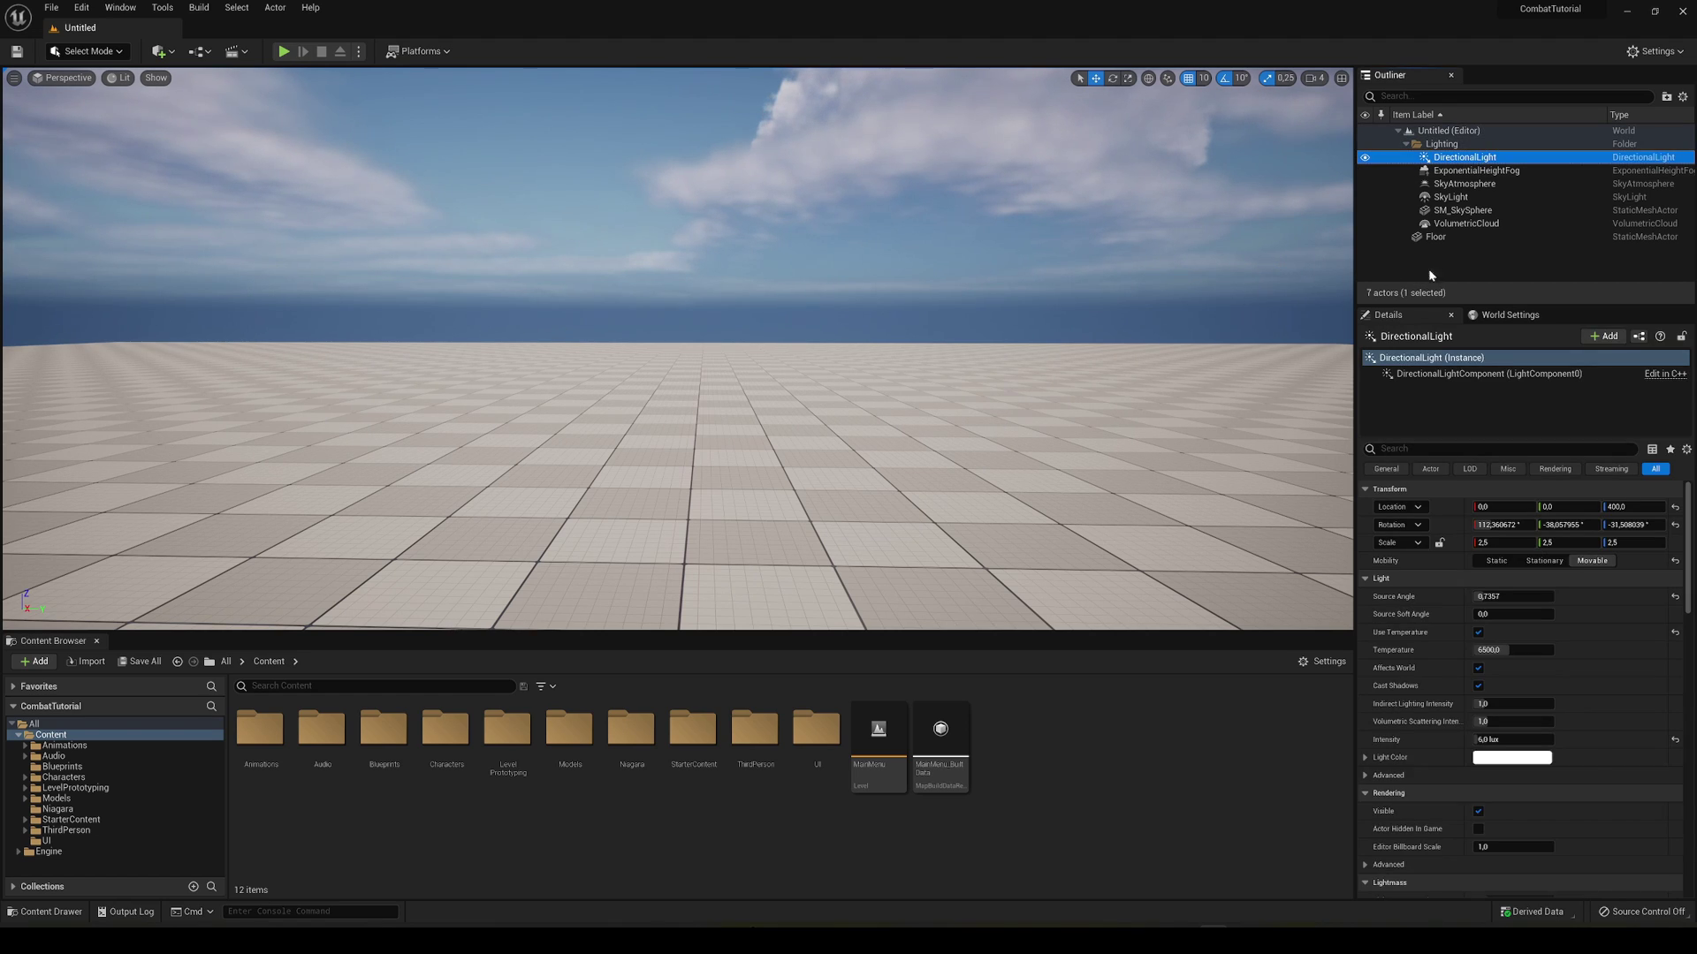
{"action": "left_click", "coordinate": [1465, 225]}
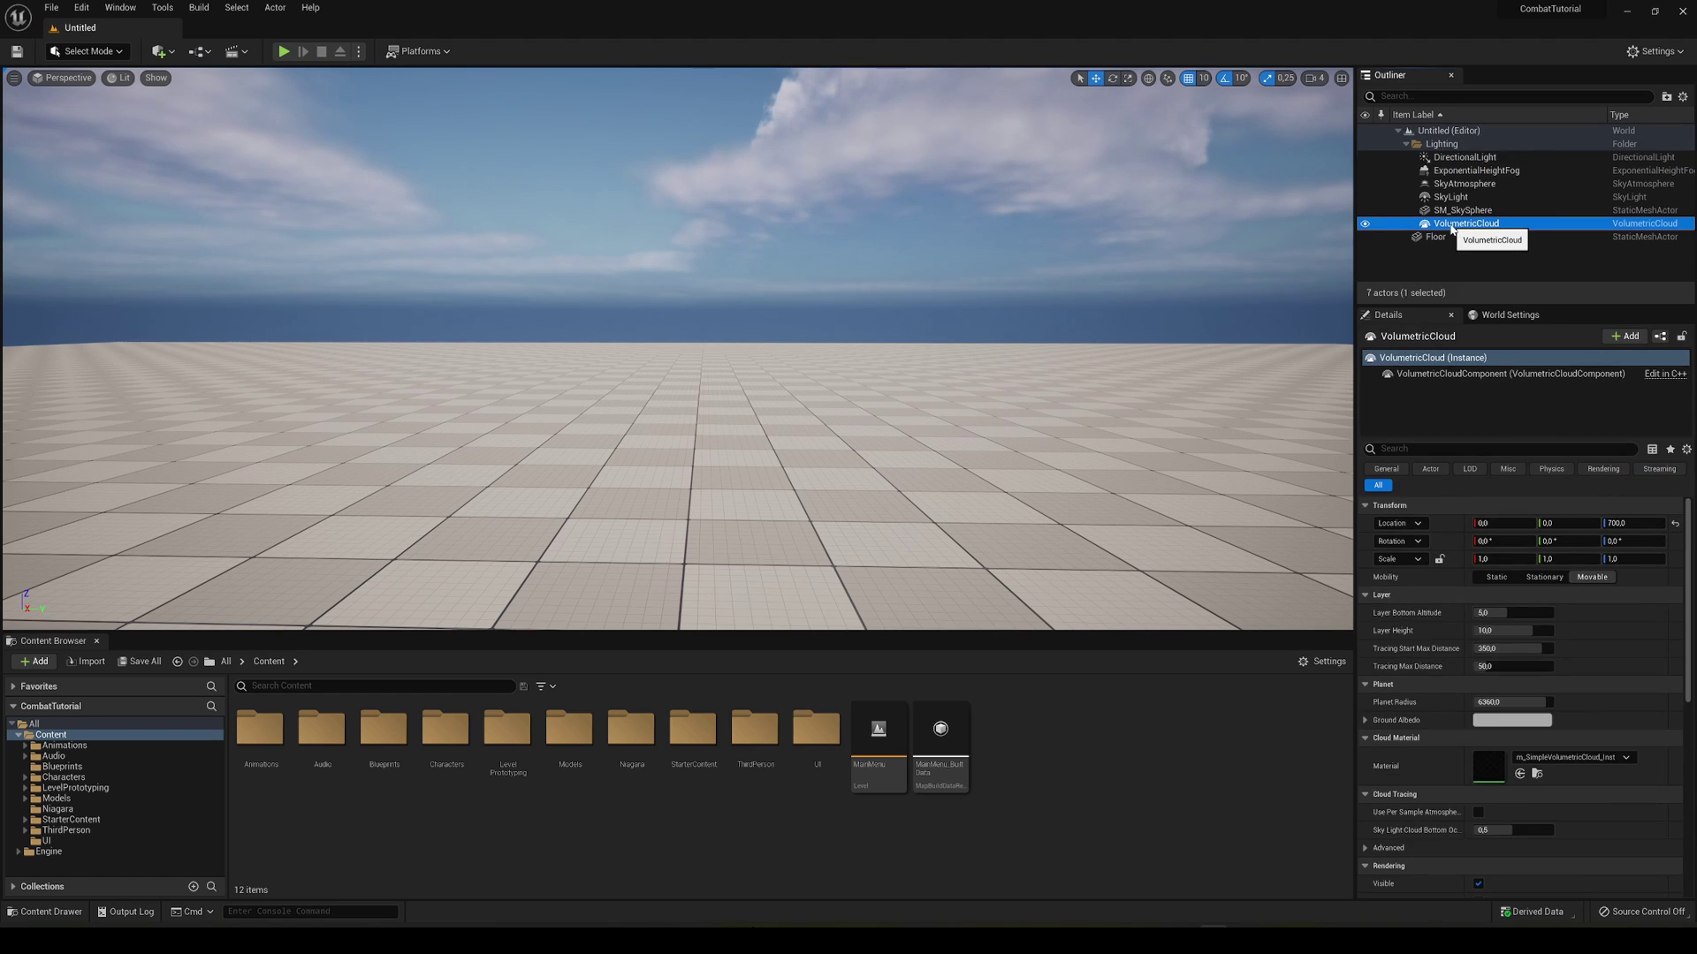
{"action": "left_click", "coordinate": [1452, 159], "text": "shift"}
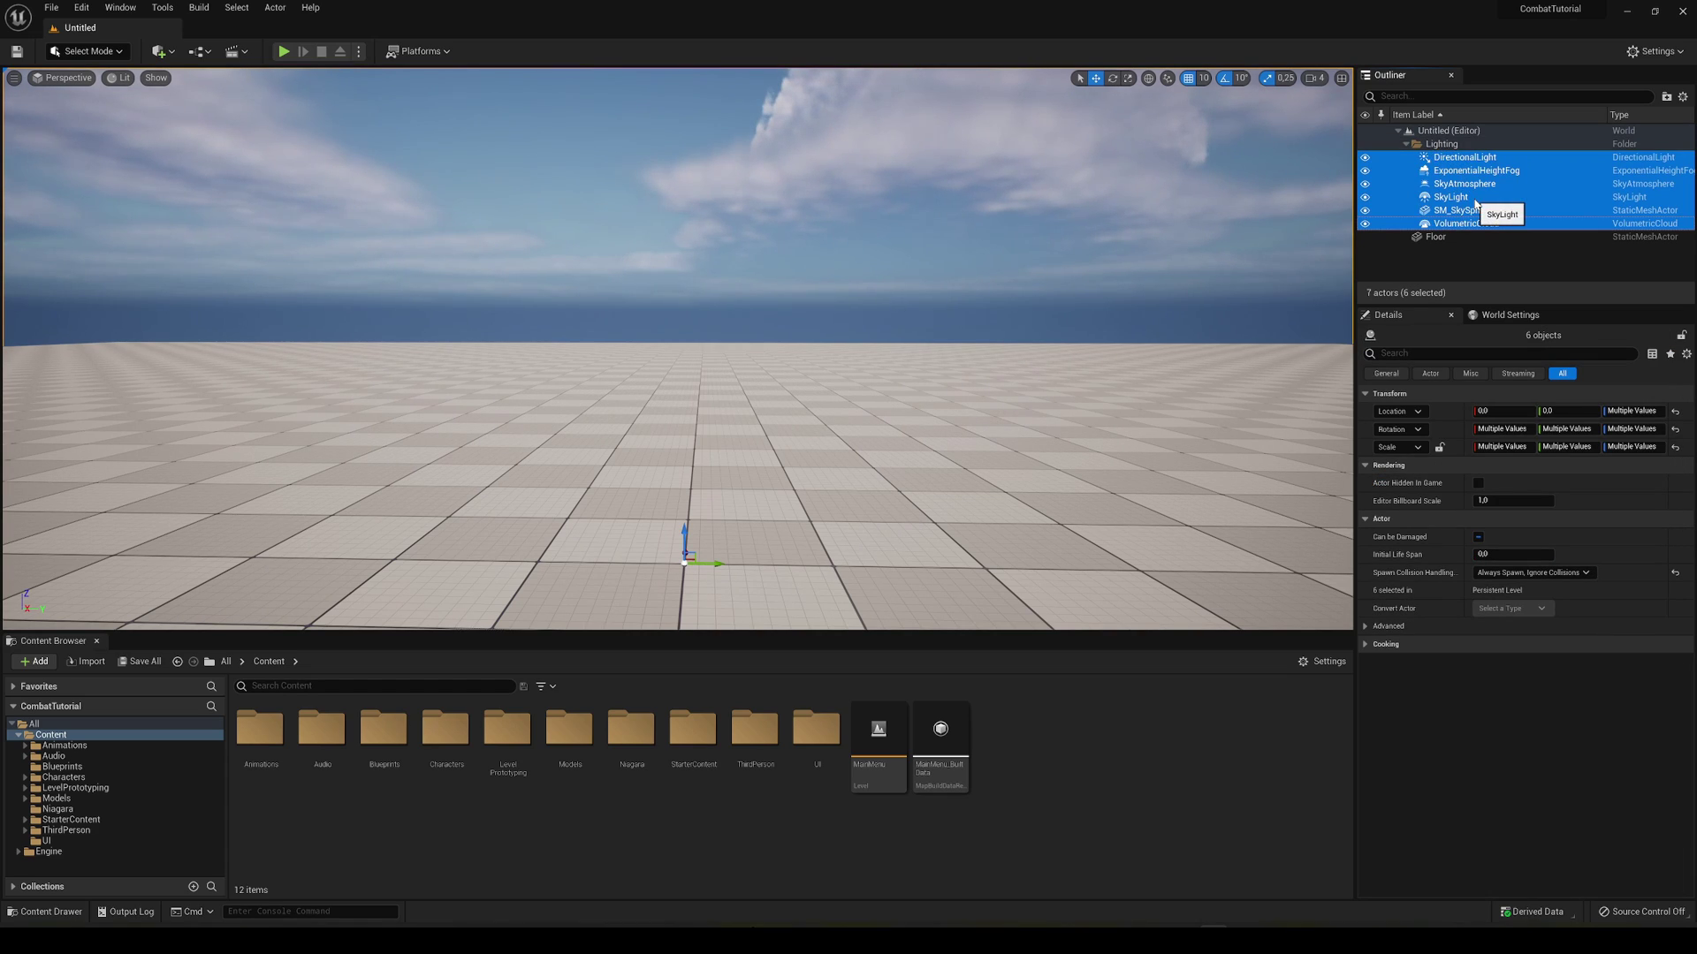
{"action": "key", "text": "Delete"}
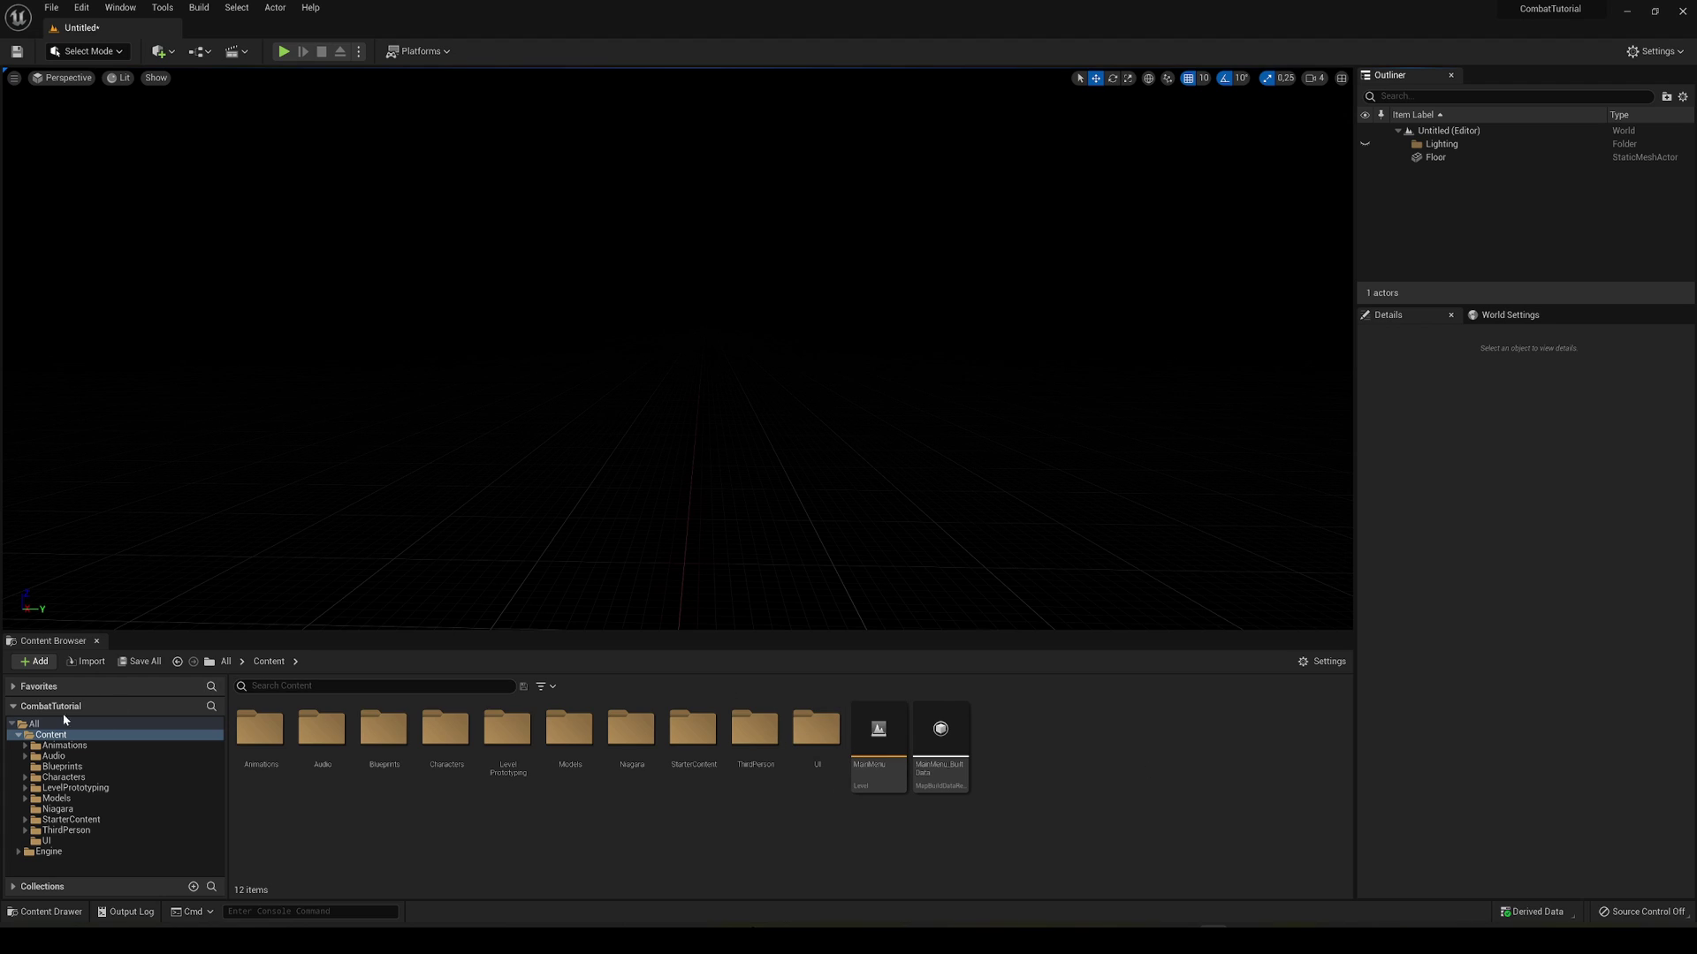
- Check that the content browser's view settings have Show Engine Content enabled
{"action": "right_click", "coordinate": [1140, 756]}
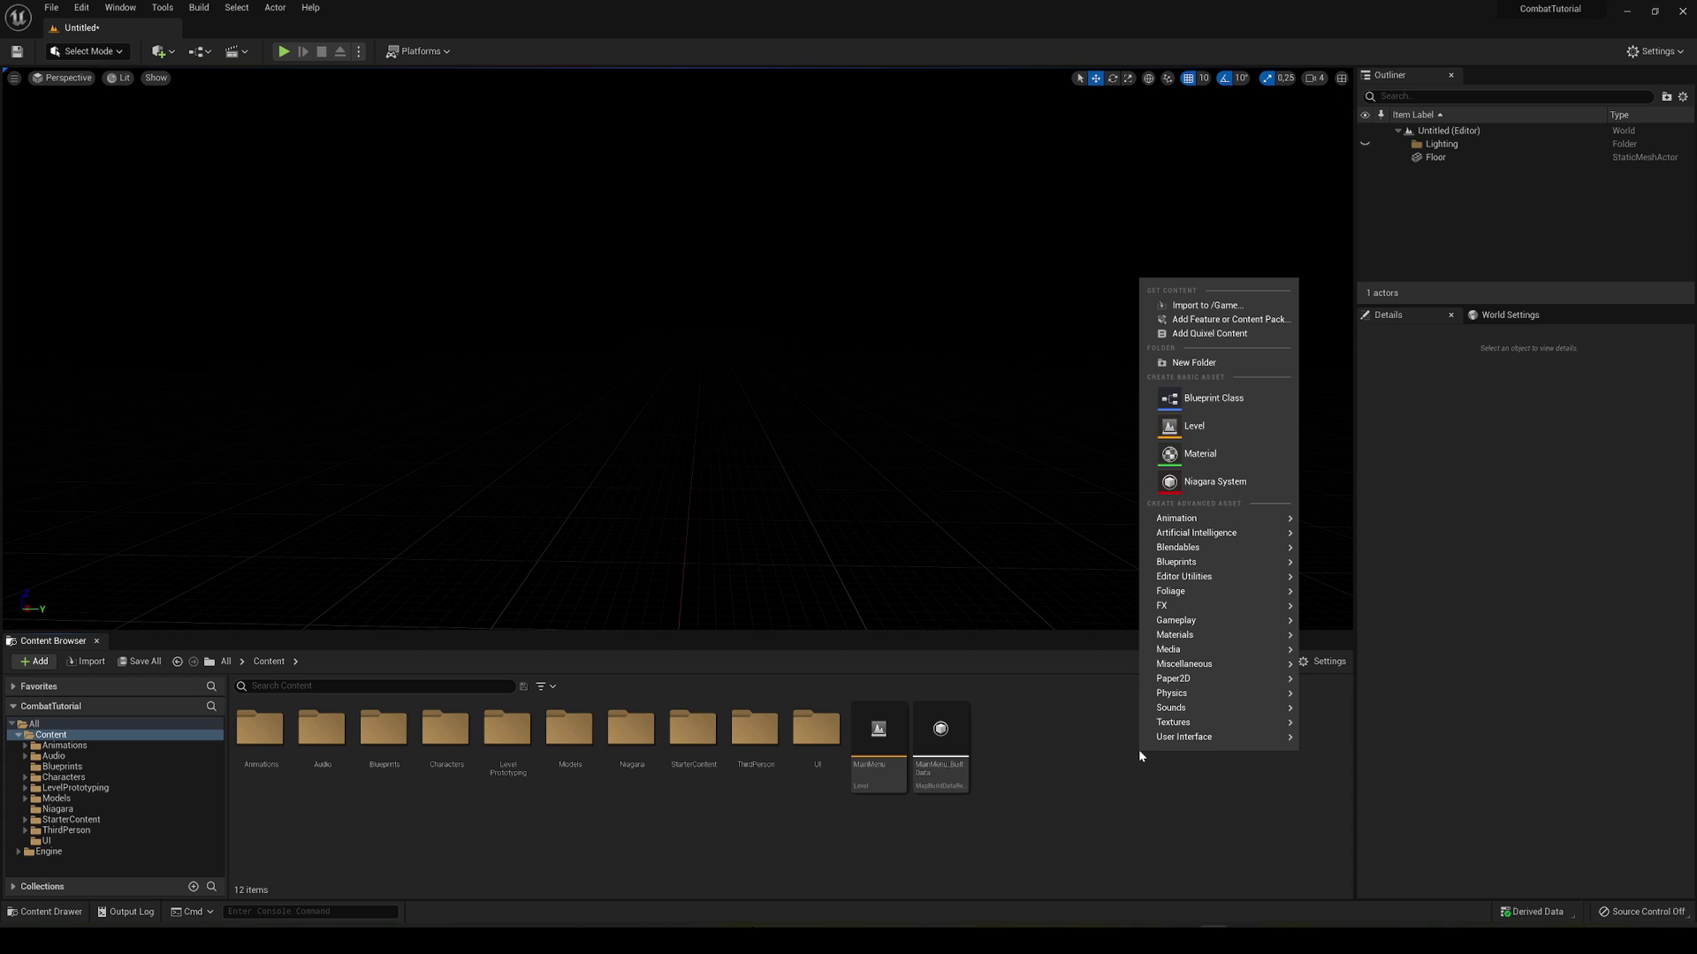
{"action": "left_click", "coordinate": [1143, 771]}
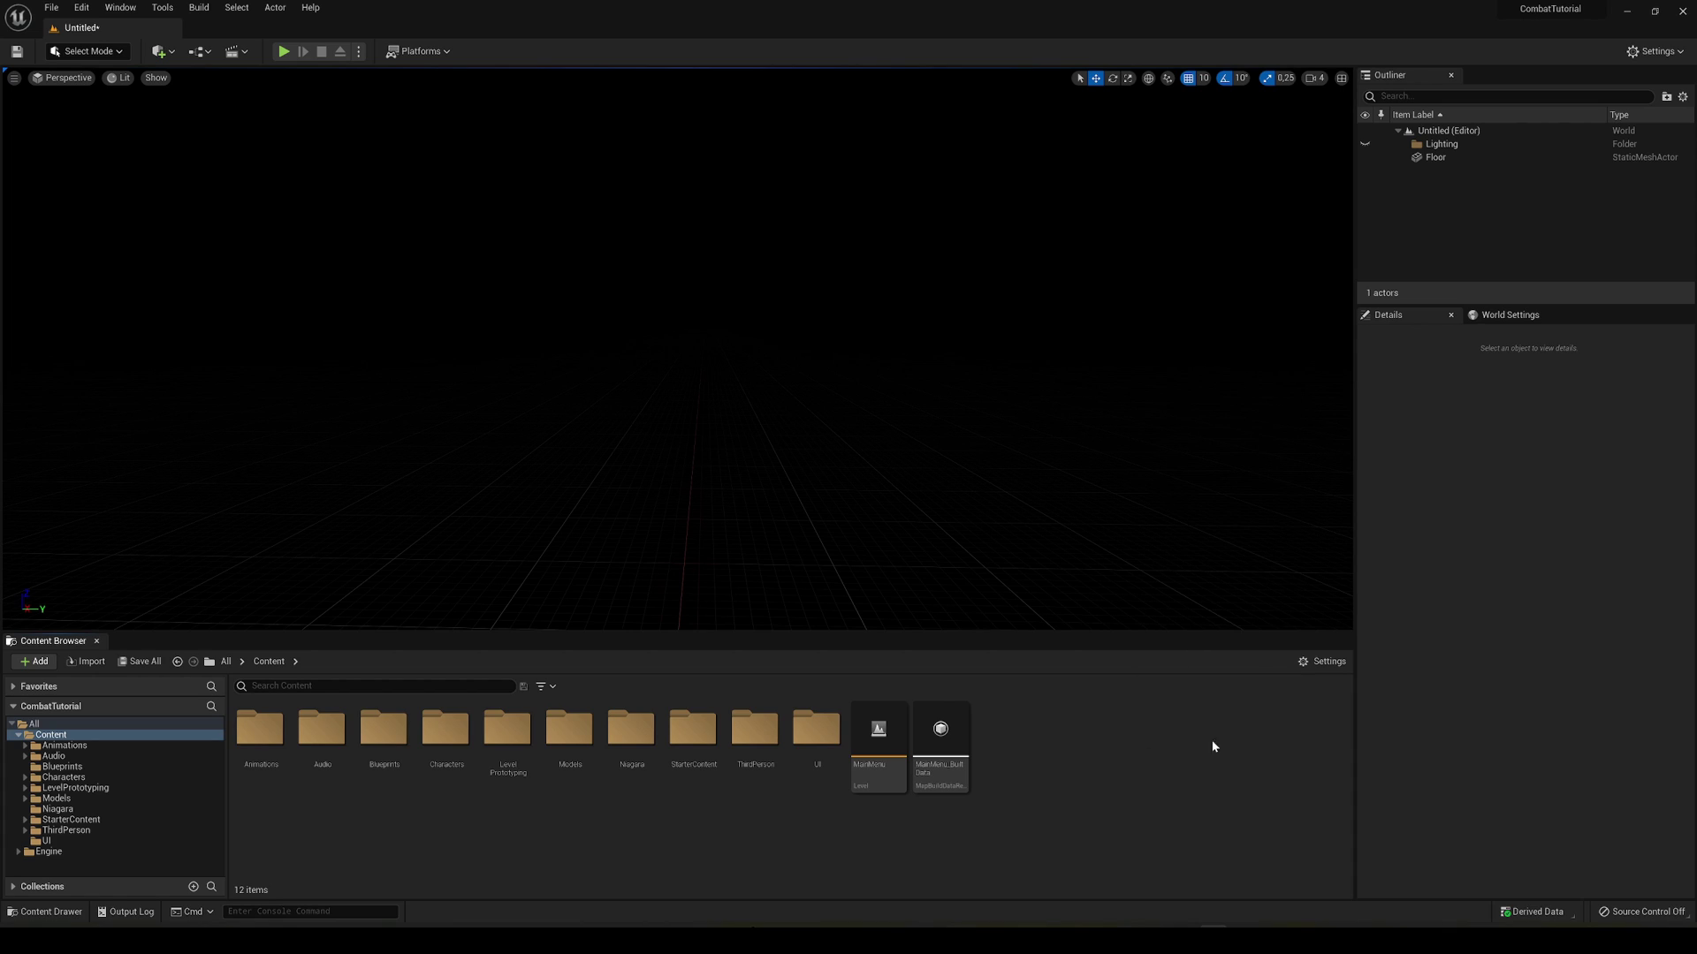
{"action": "left_click", "coordinate": [1318, 665]}
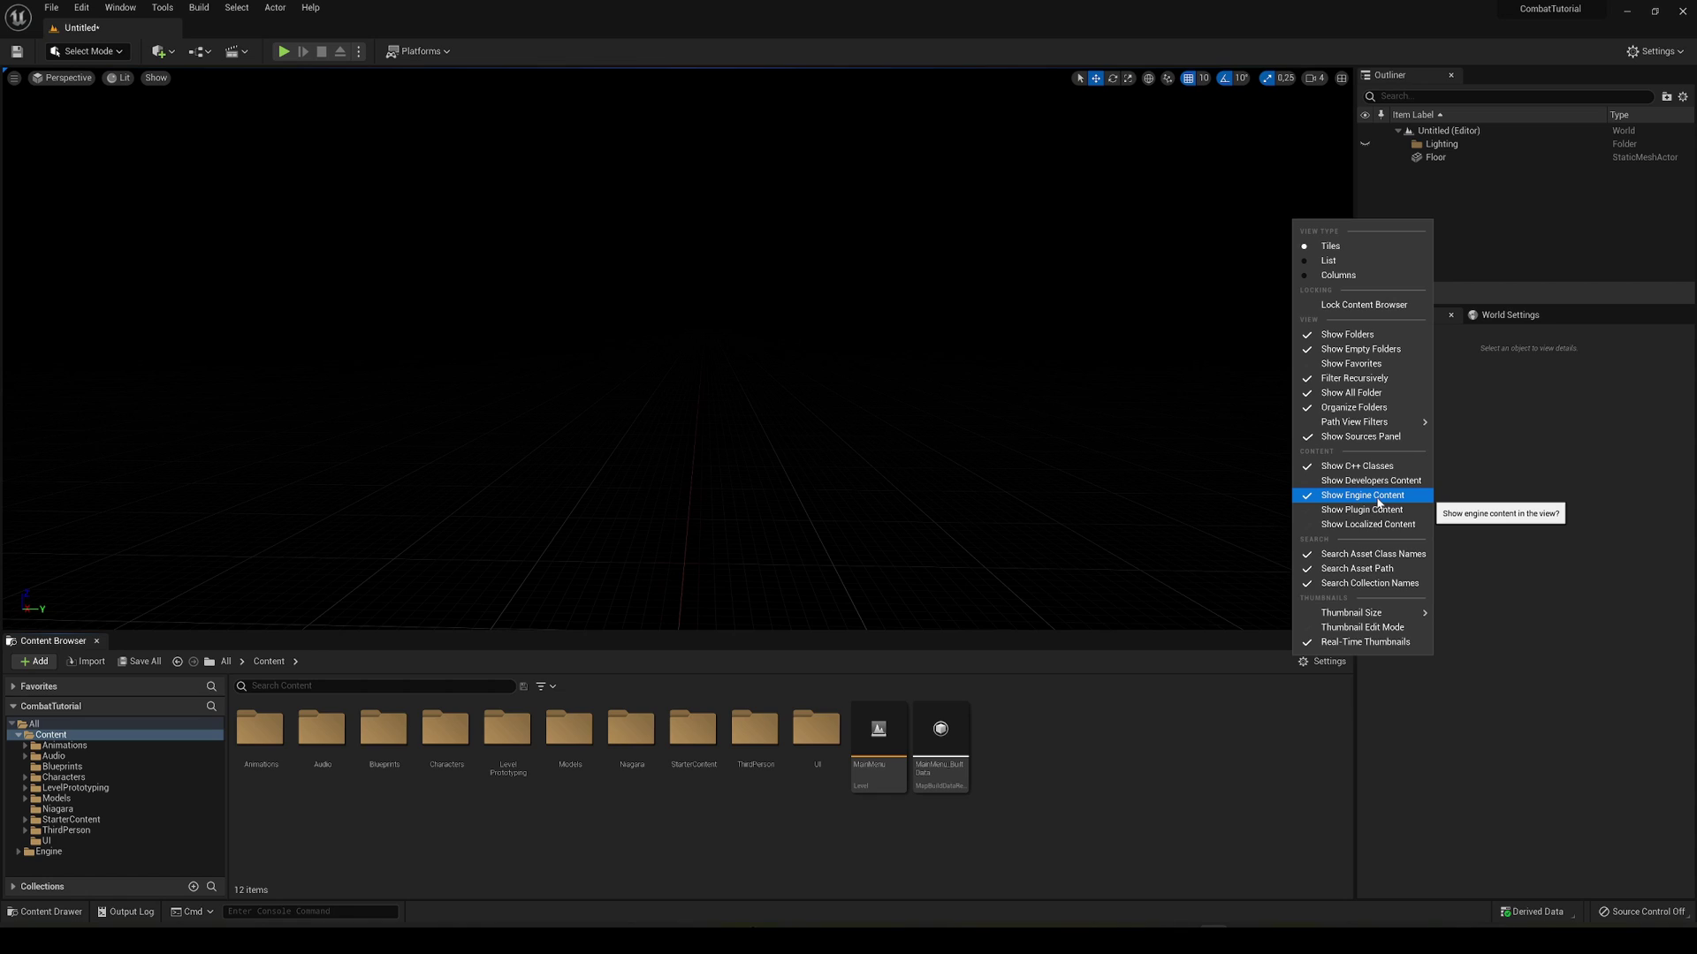
{"action": "left_click", "coordinate": [1200, 831]}
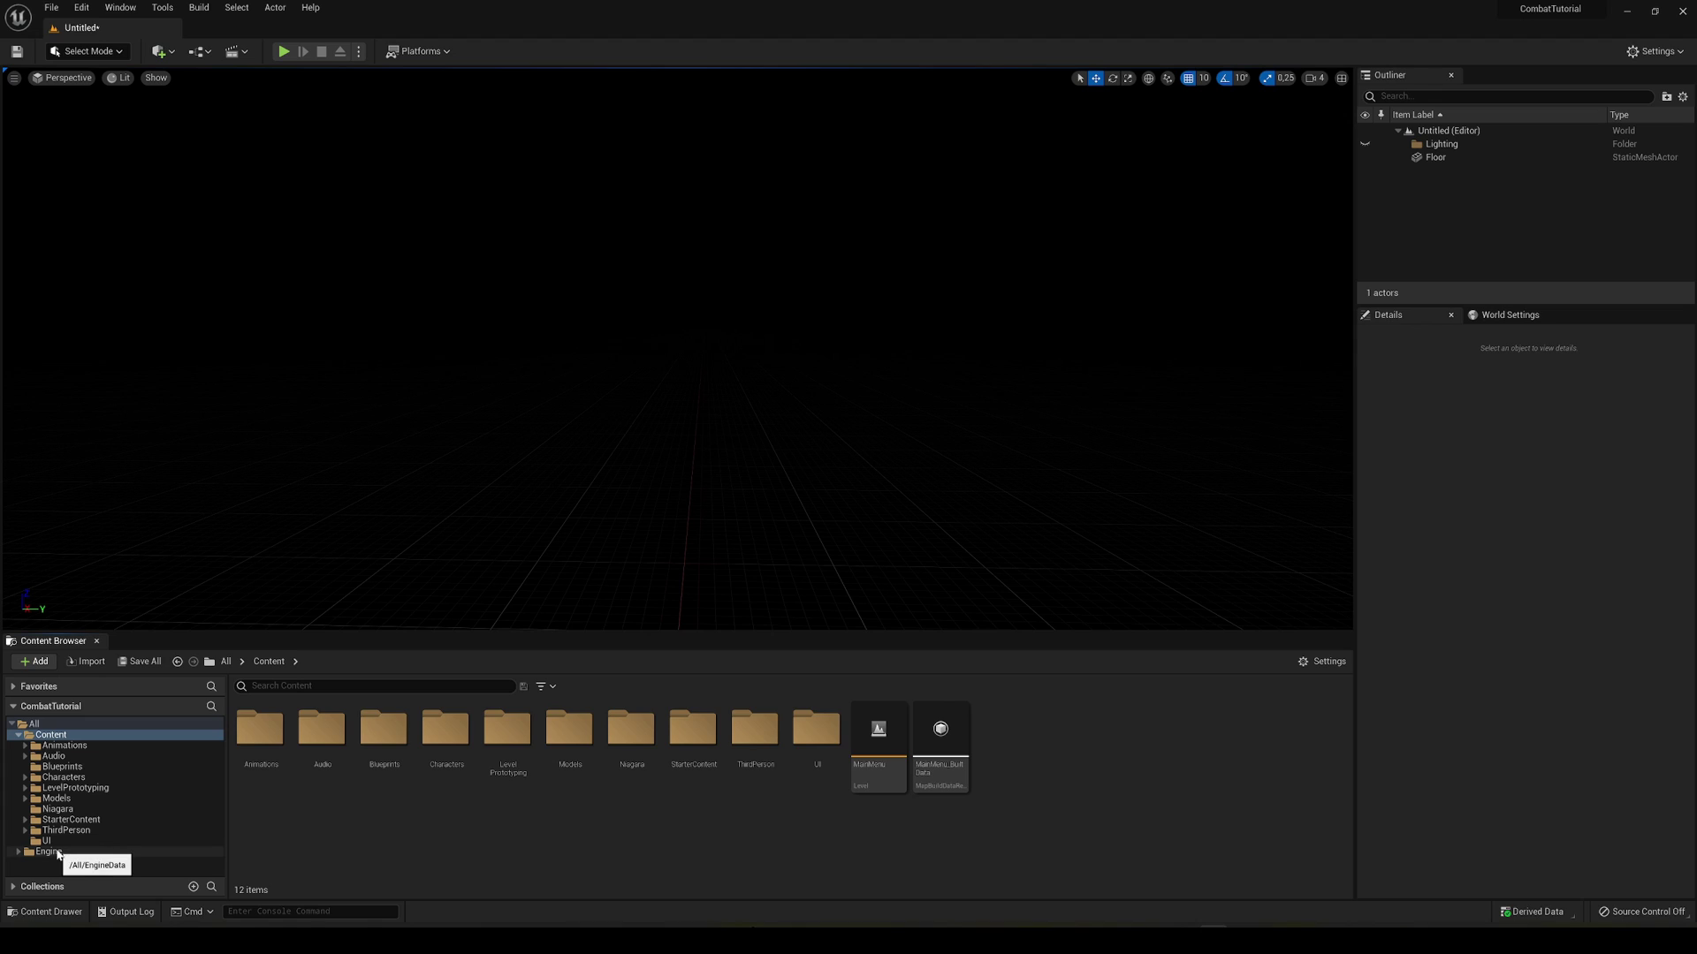
- Search the Engine folder for "sphere sky" and place the BP_Sky_Sphere blueprint in the level
{"action": "left_click", "coordinate": [48, 851]}
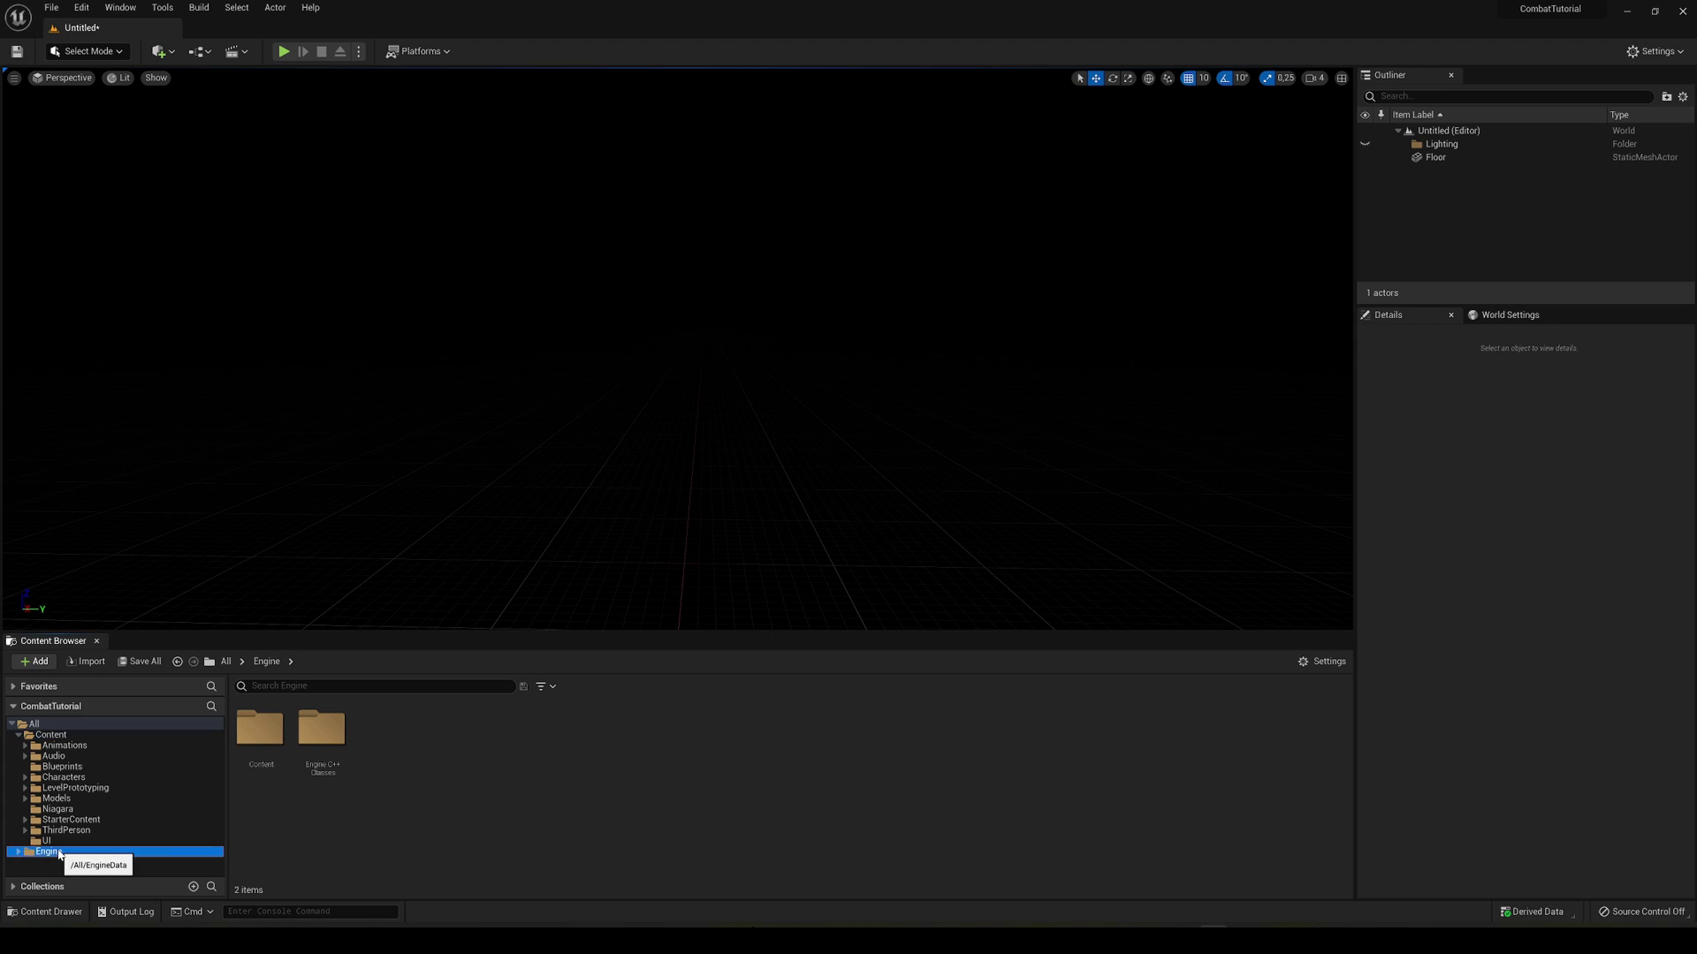
{"action": "left_click", "coordinate": [341, 686]}
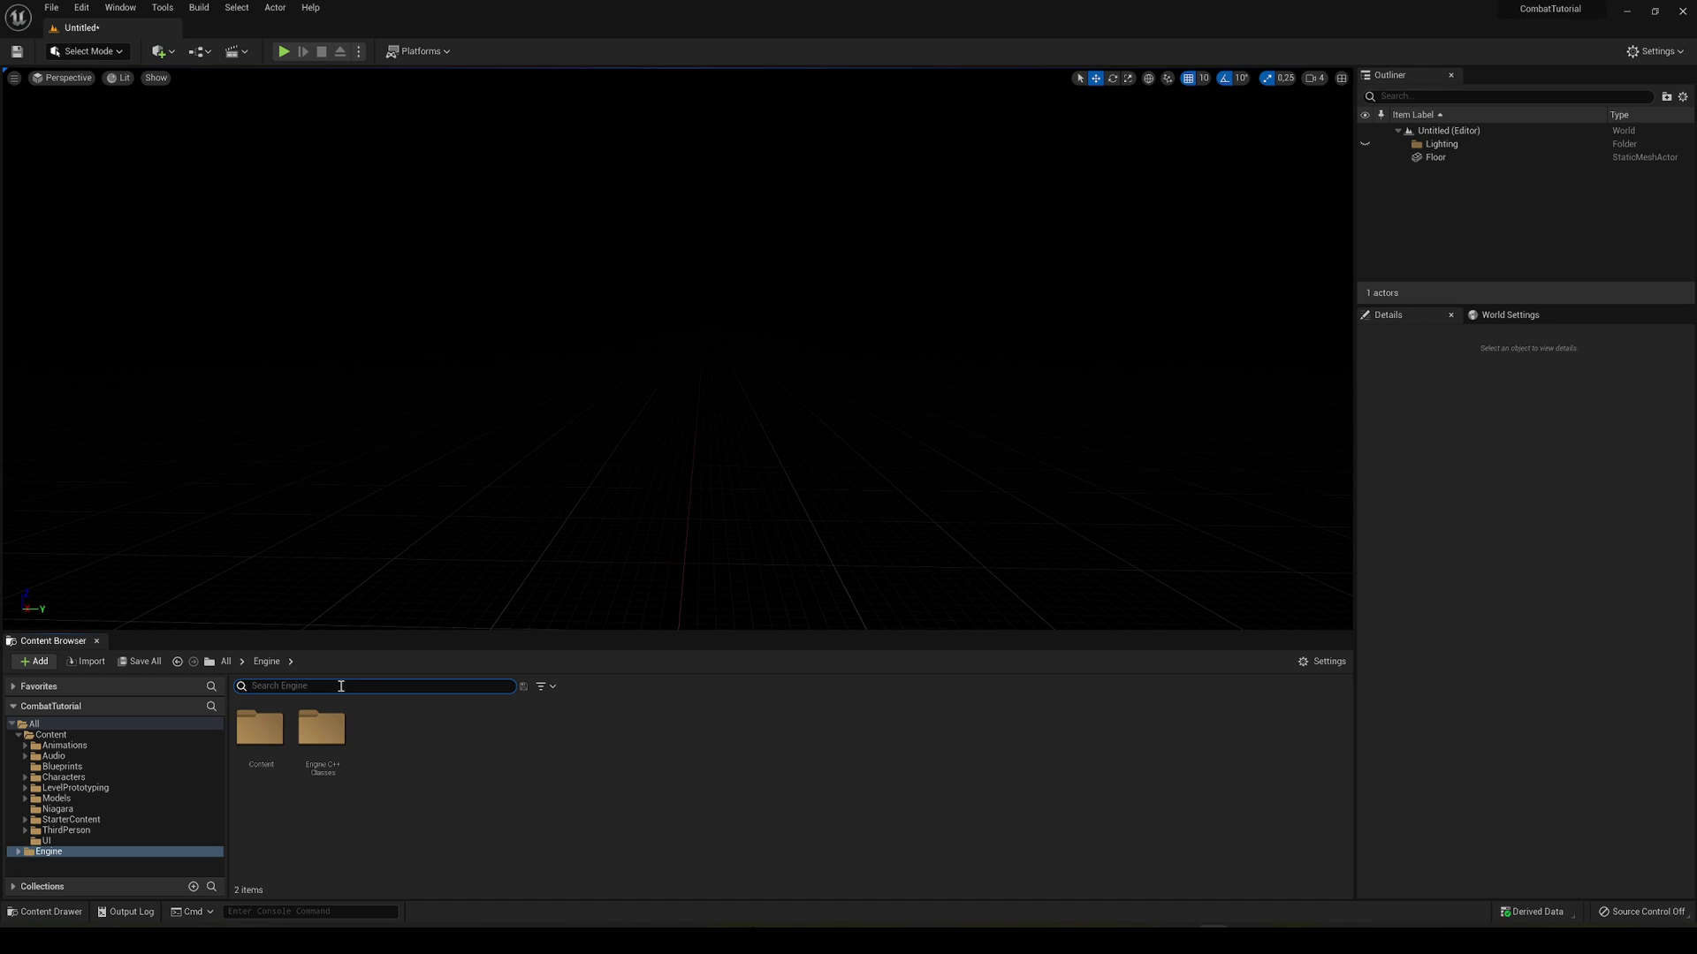
{"action": "type", "text": "sphere"}
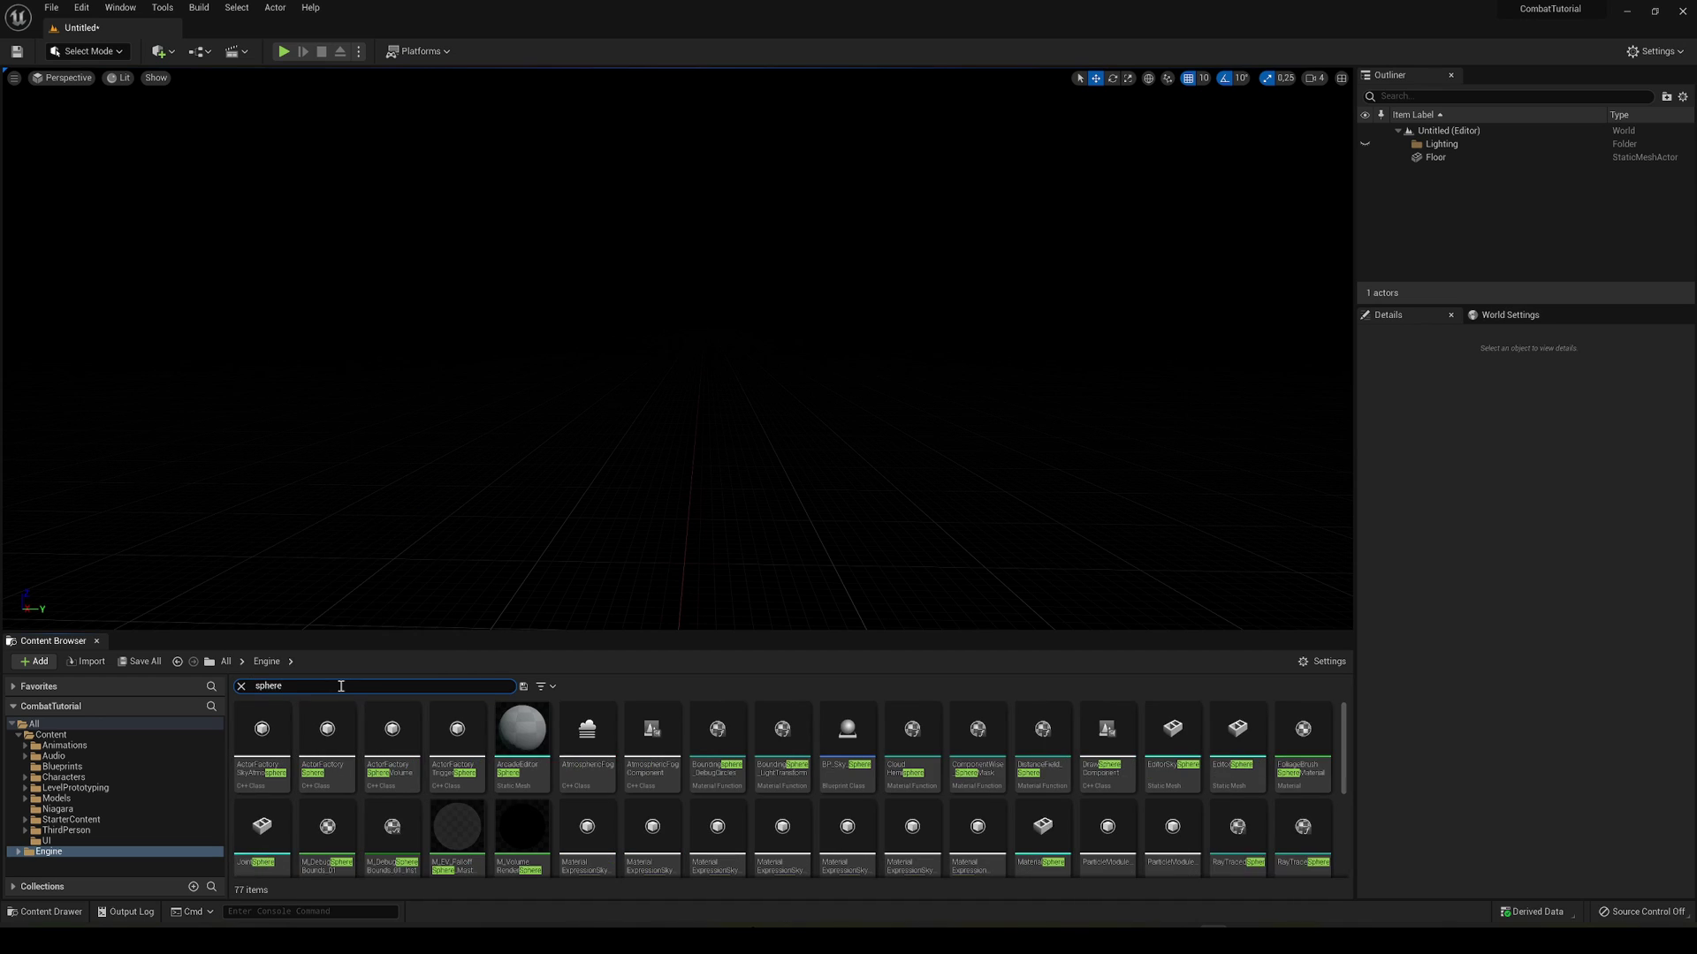
{"action": "type", "text": " sky"}
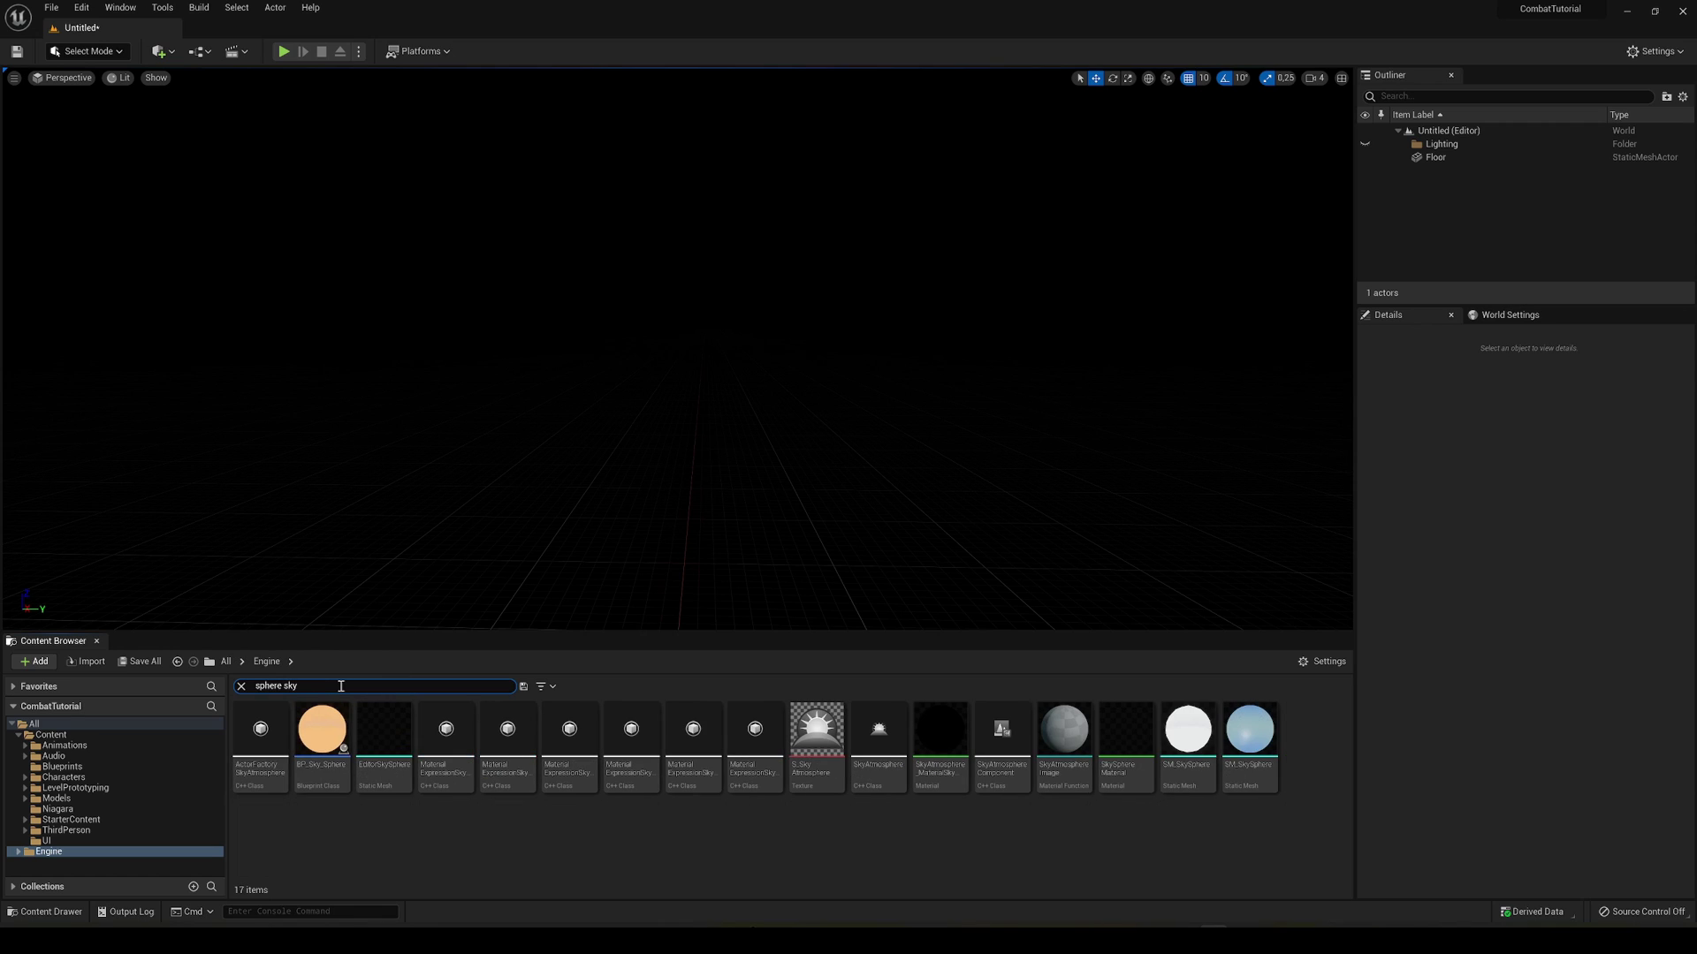
{"action": "left_click", "coordinate": [322, 738]}
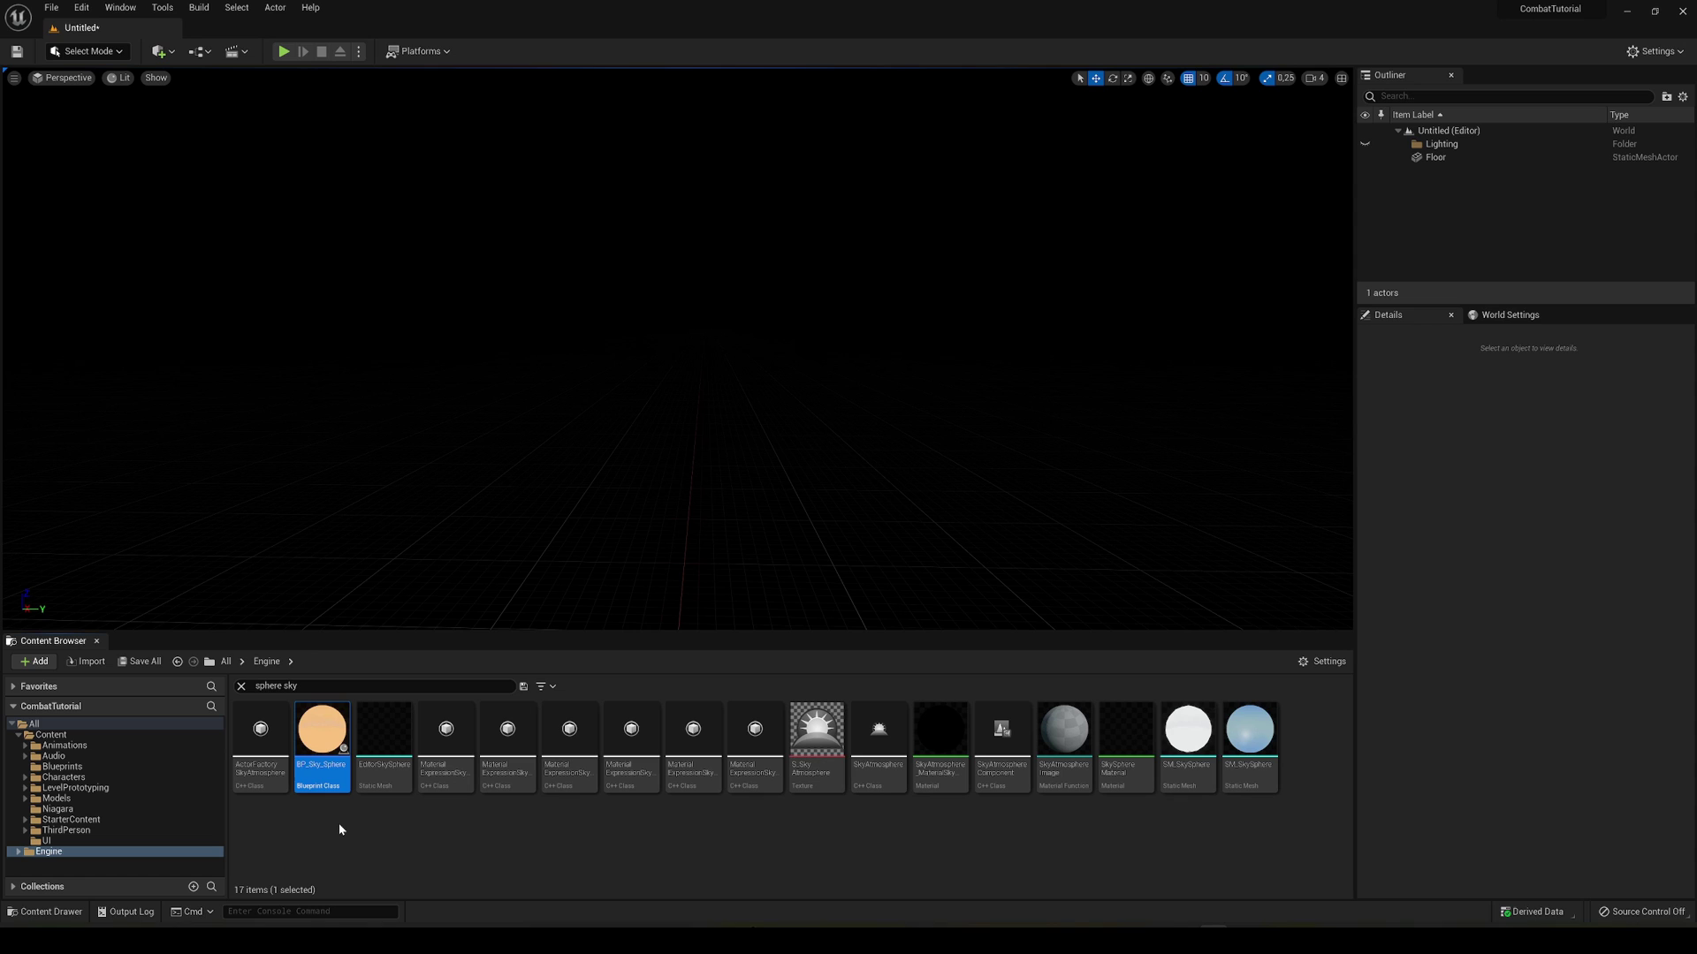
{"action": "left_click_drag", "start_coordinate": [322, 742], "coordinate": [736, 410]}
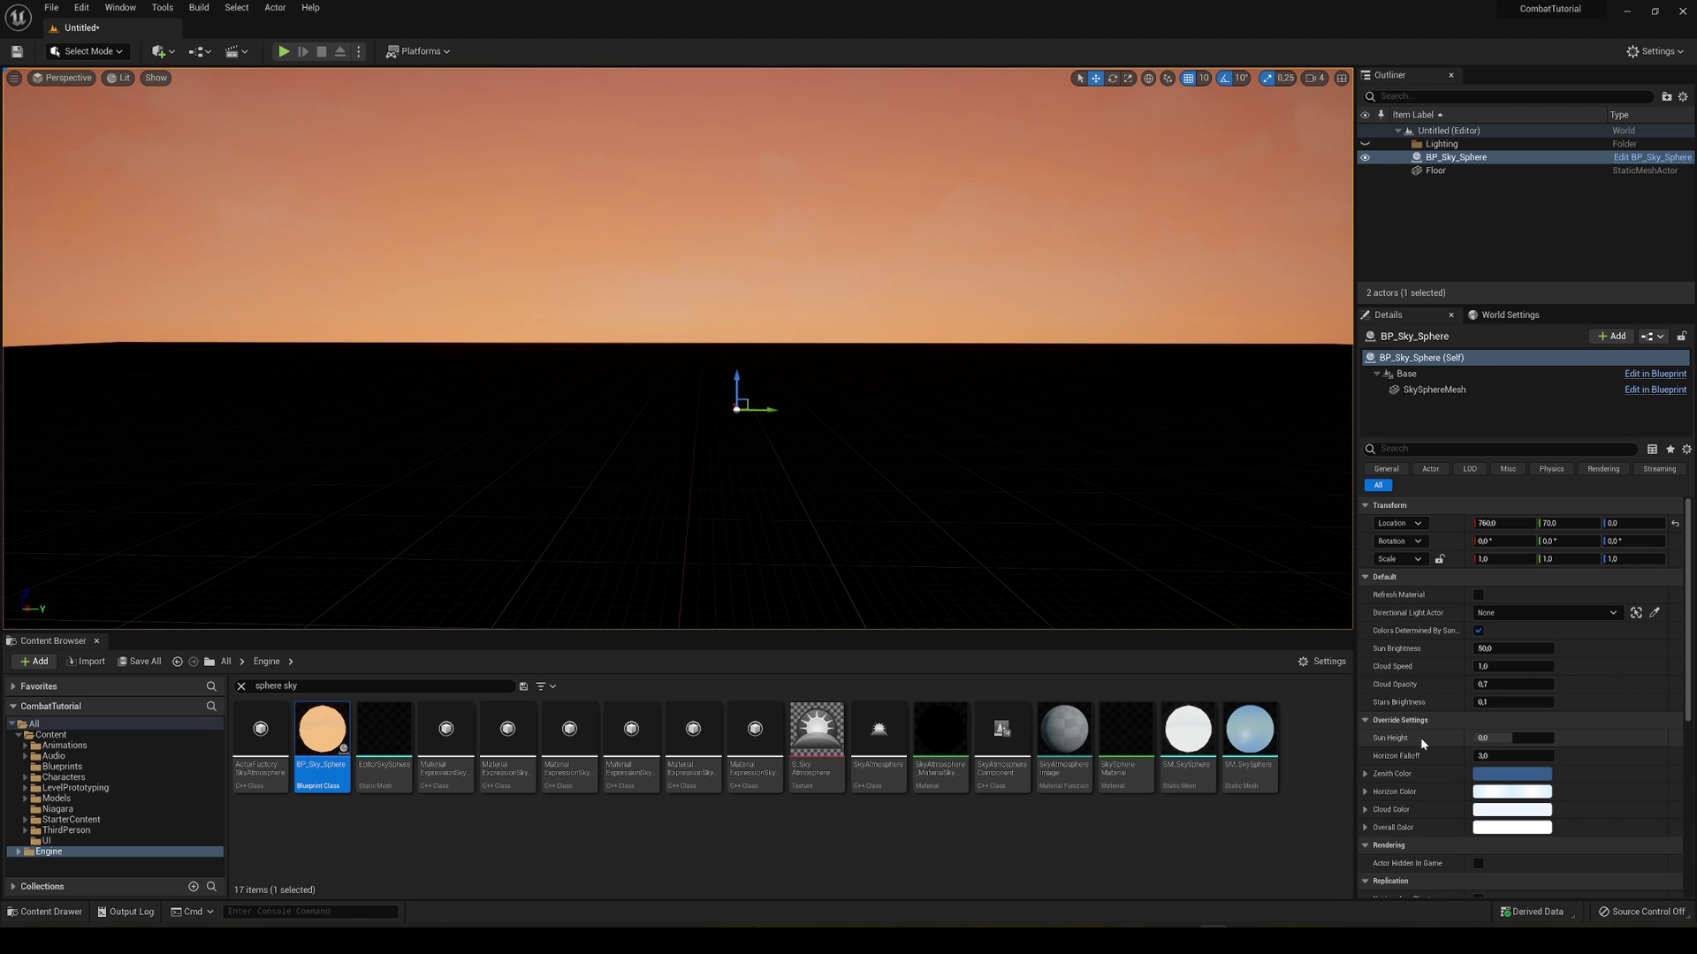
- Set the sky sphere's Sun Height to -1,0 and its Stars Brightness to 0,25
{"action": "left_click_drag", "start_coordinate": [1502, 738], "coordinate": [1433, 738]}
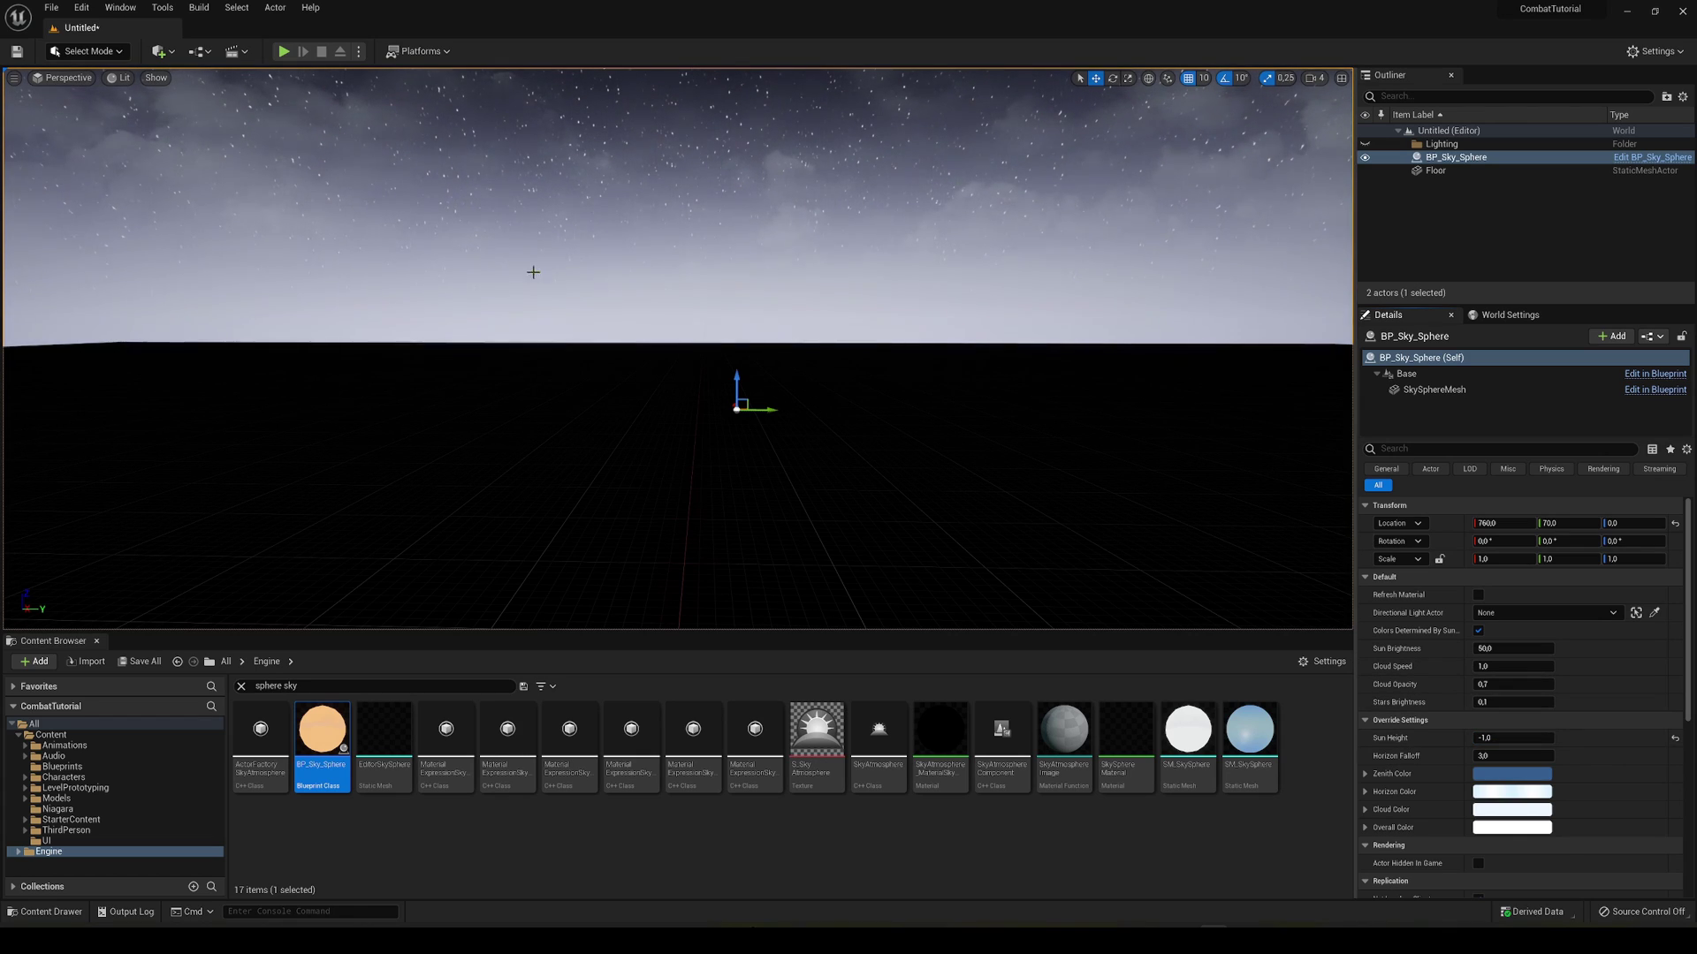
{"action": "mouse_move", "coordinate": [901, 310]}
{"action": "right_mouse_down"}
{"action": "mouse_move", "coordinate": [963, 238]}
{"action": "mouse_move", "coordinate": [918, 305]}
{"action": "right_mouse_up"}
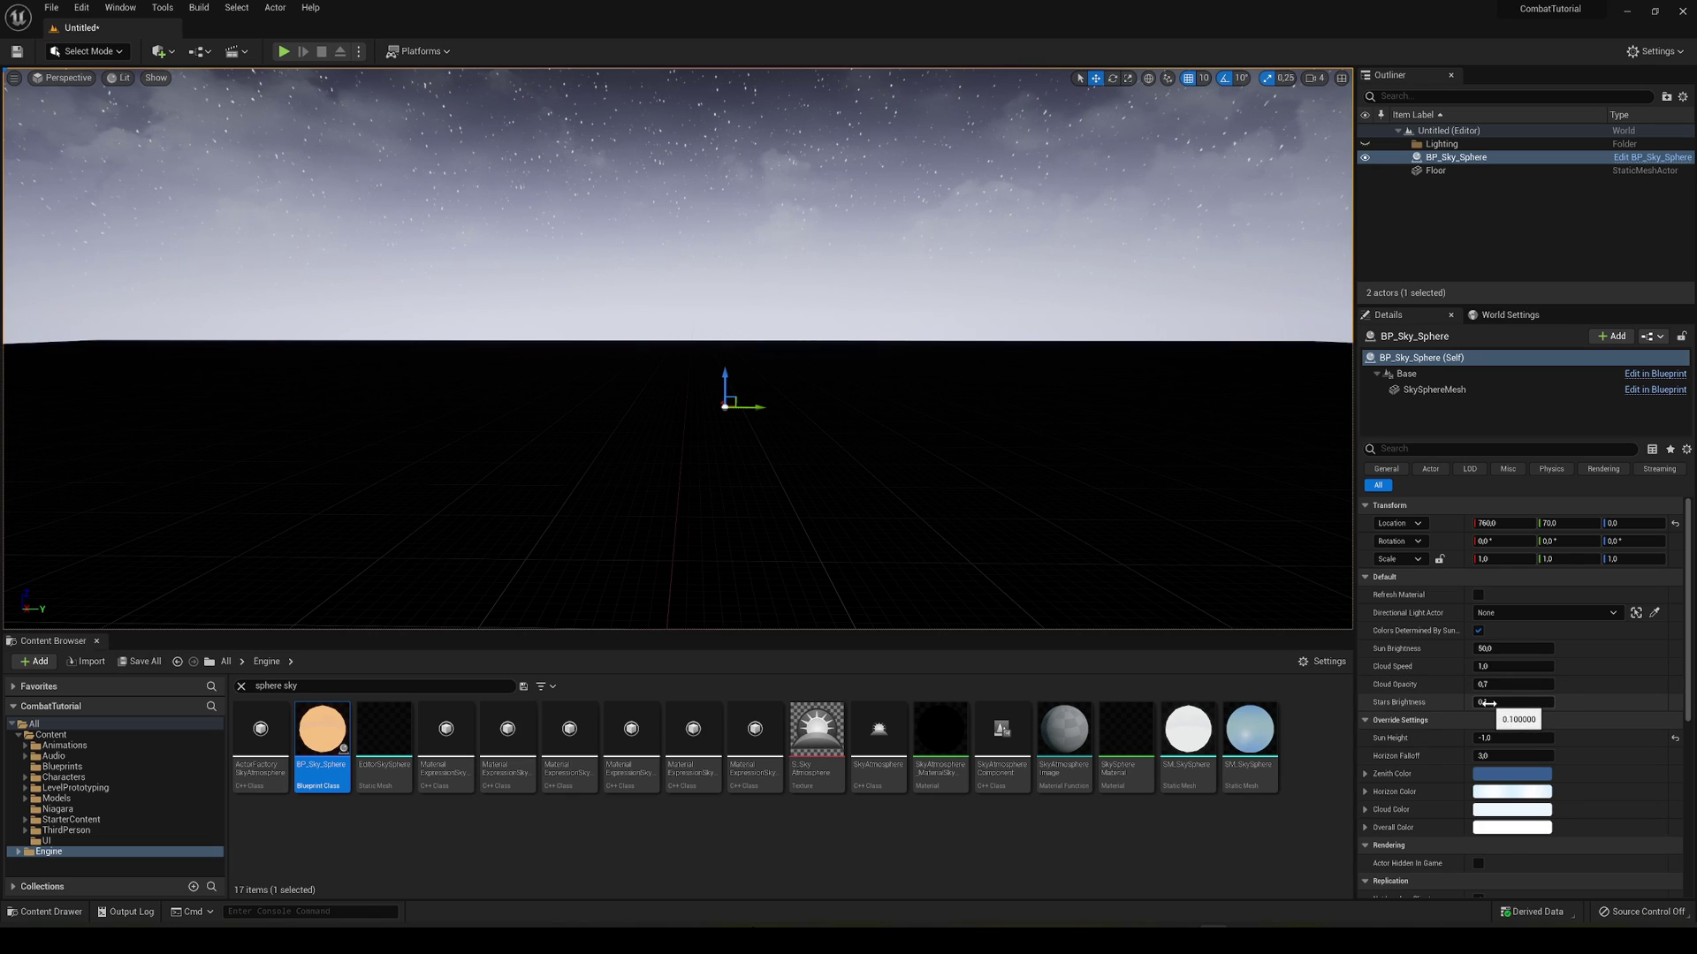
{"action": "mouse_move", "coordinate": [1489, 702]}
{"action": "left_mouse_down"}
{"action": "mouse_move", "coordinate": [1541, 703]}
{"action": "mouse_move", "coordinate": [1523, 702]}
{"action": "left_mouse_up"}
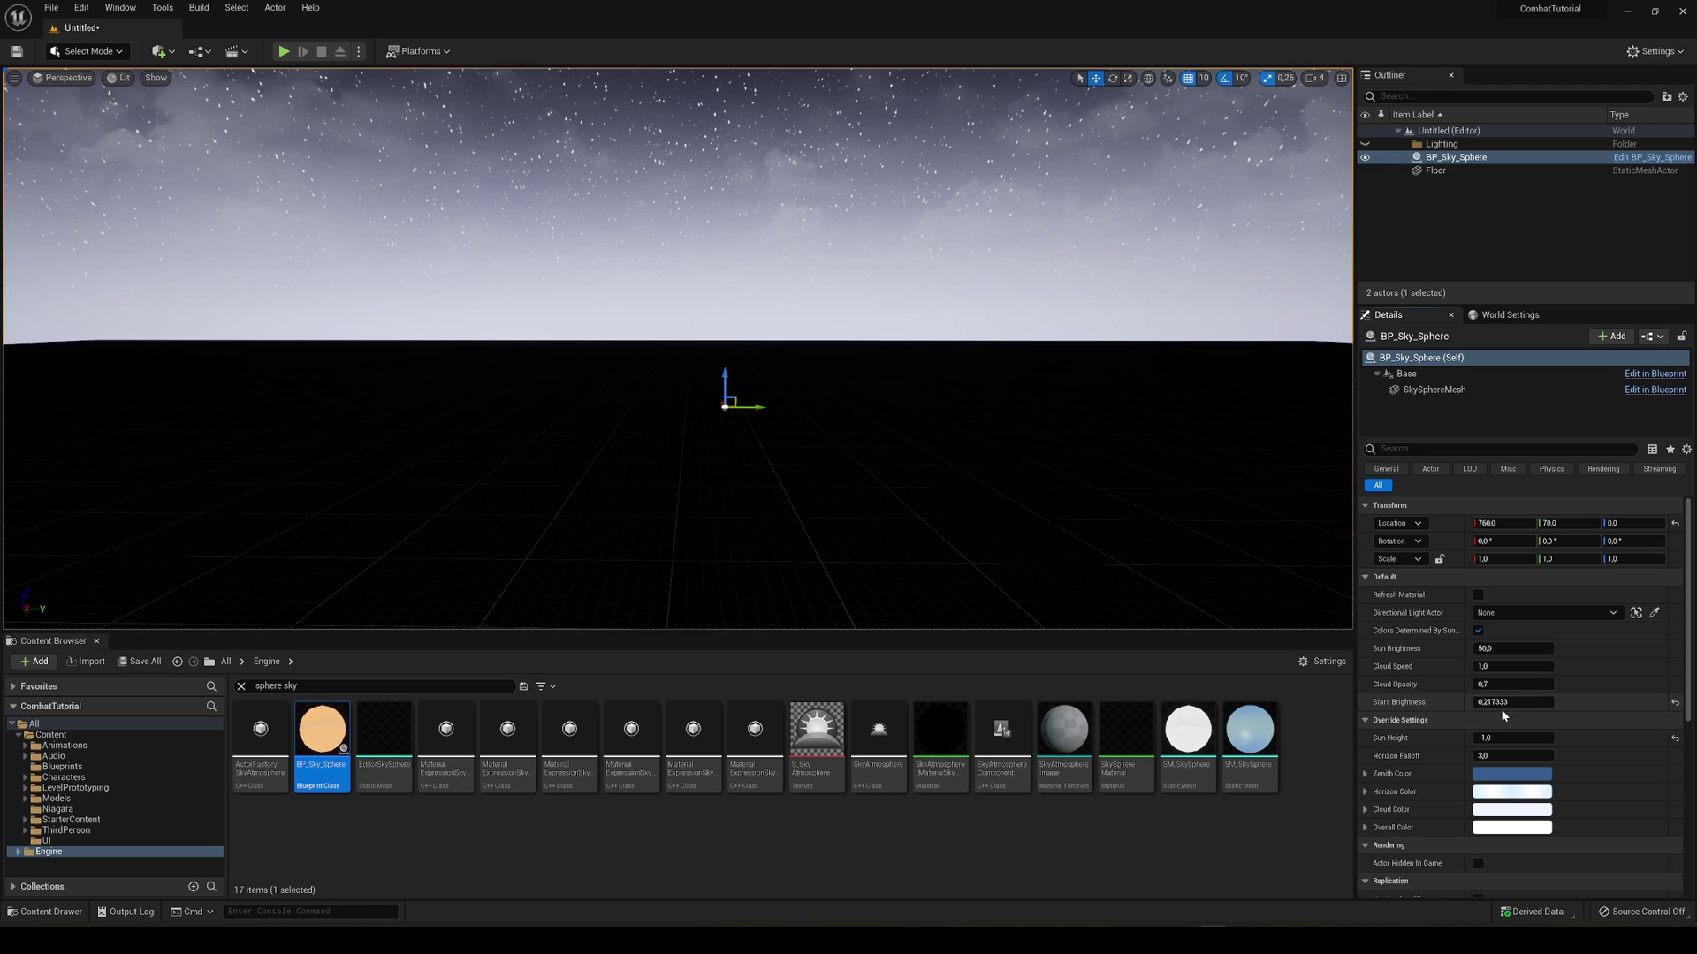
{"action": "left_click", "coordinate": [1508, 704]}
{"action": "key", "text": "BackSpace"}
{"action": "type", "text": ",25"}
{"action": "key", "text": "Return"}
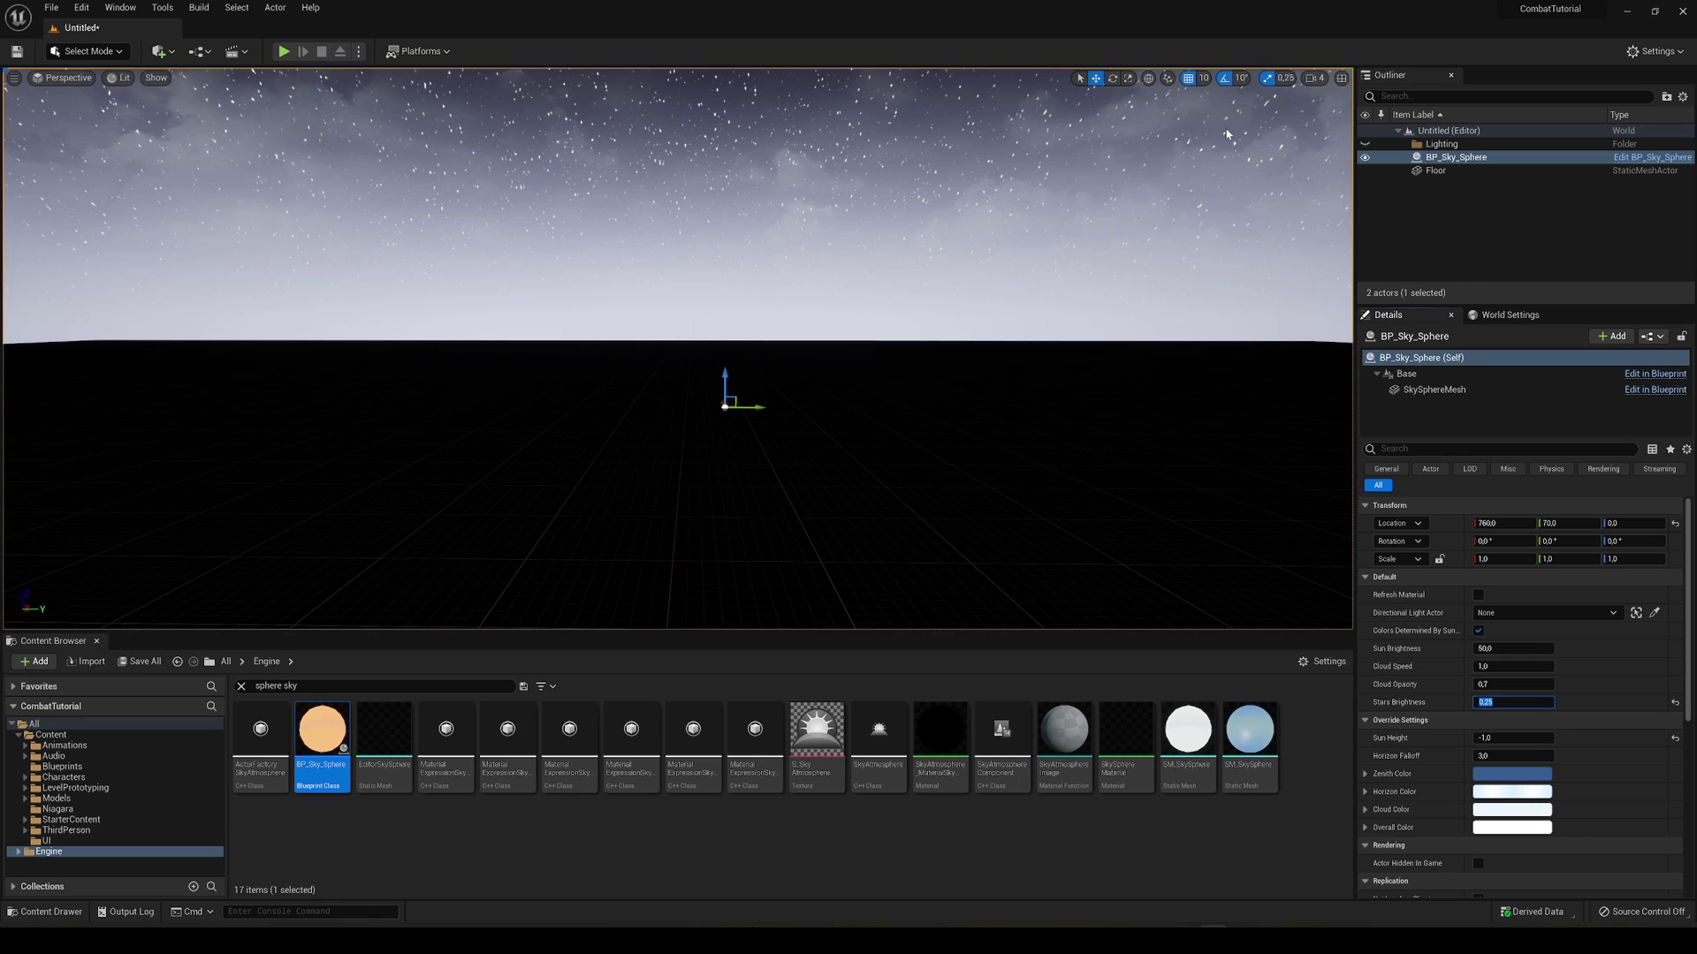
- Move the BP_Sky_Sphere actor into the Lighting folder of the level
{"action": "mouse_move", "coordinate": [1445, 157]}
{"action": "left_mouse_down"}
{"action": "mouse_move", "coordinate": [1486, 152]}
{"action": "mouse_move", "coordinate": [1449, 146]}
{"action": "left_mouse_up"}
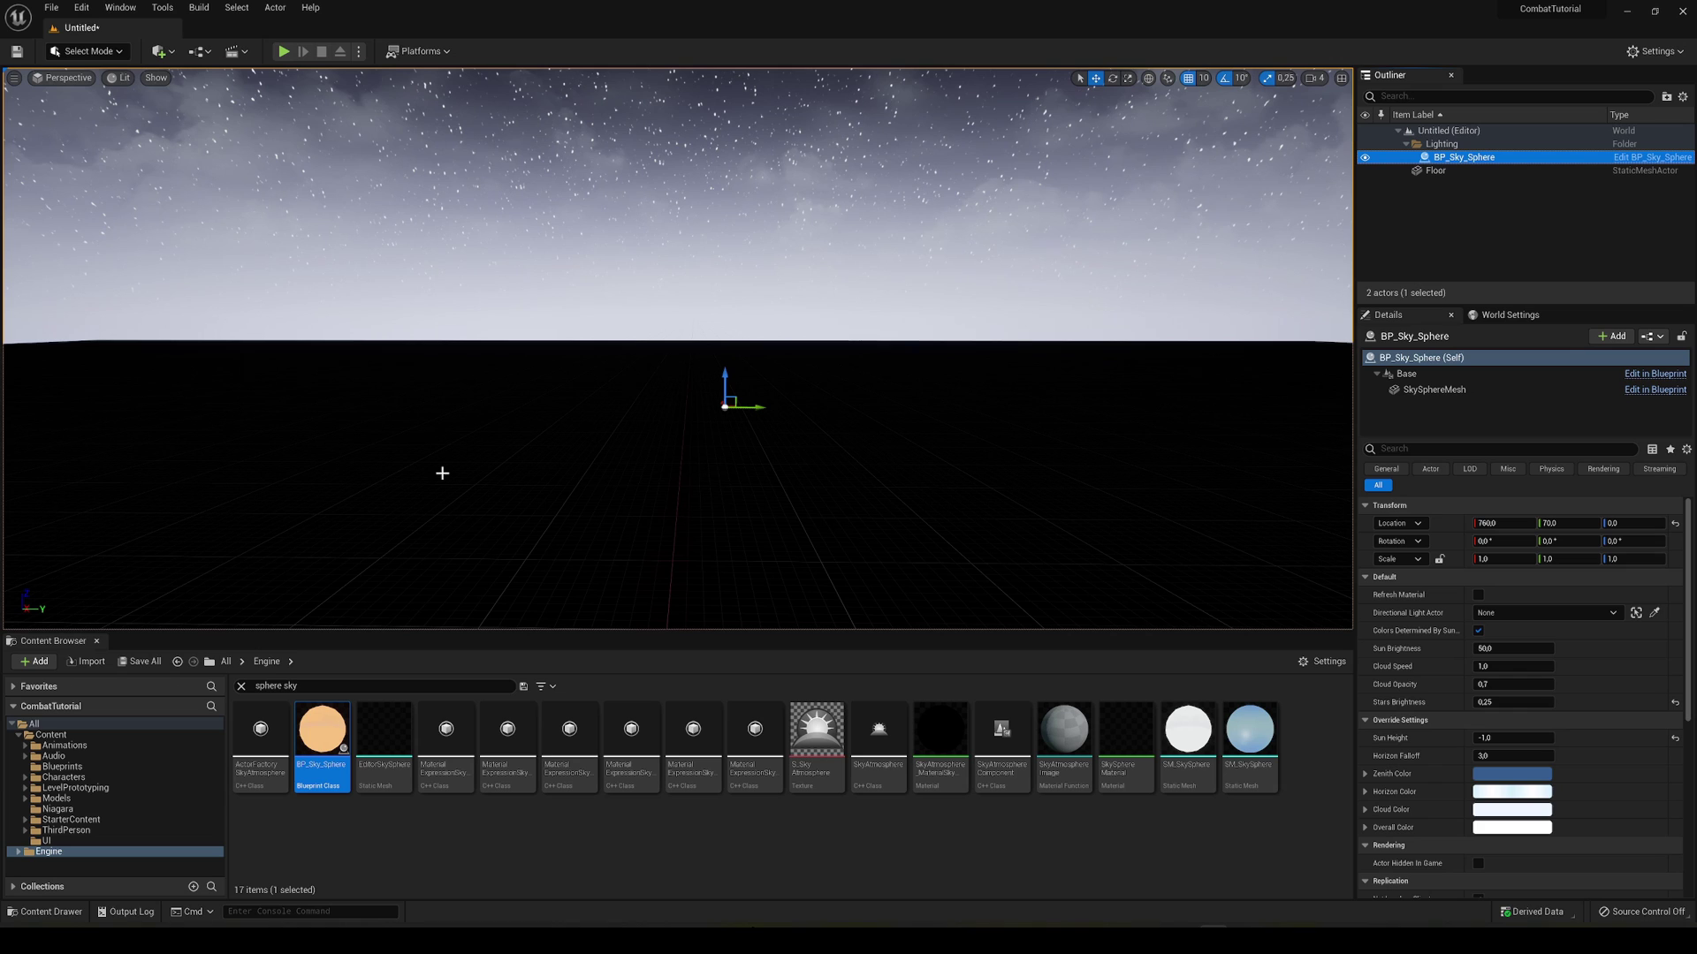
{"action": "right_click_drag", "start_coordinate": [541, 474], "coordinate": [566, 566]}
{"action": "right_click_drag", "start_coordinate": [860, 174], "coordinate": [895, 159]}
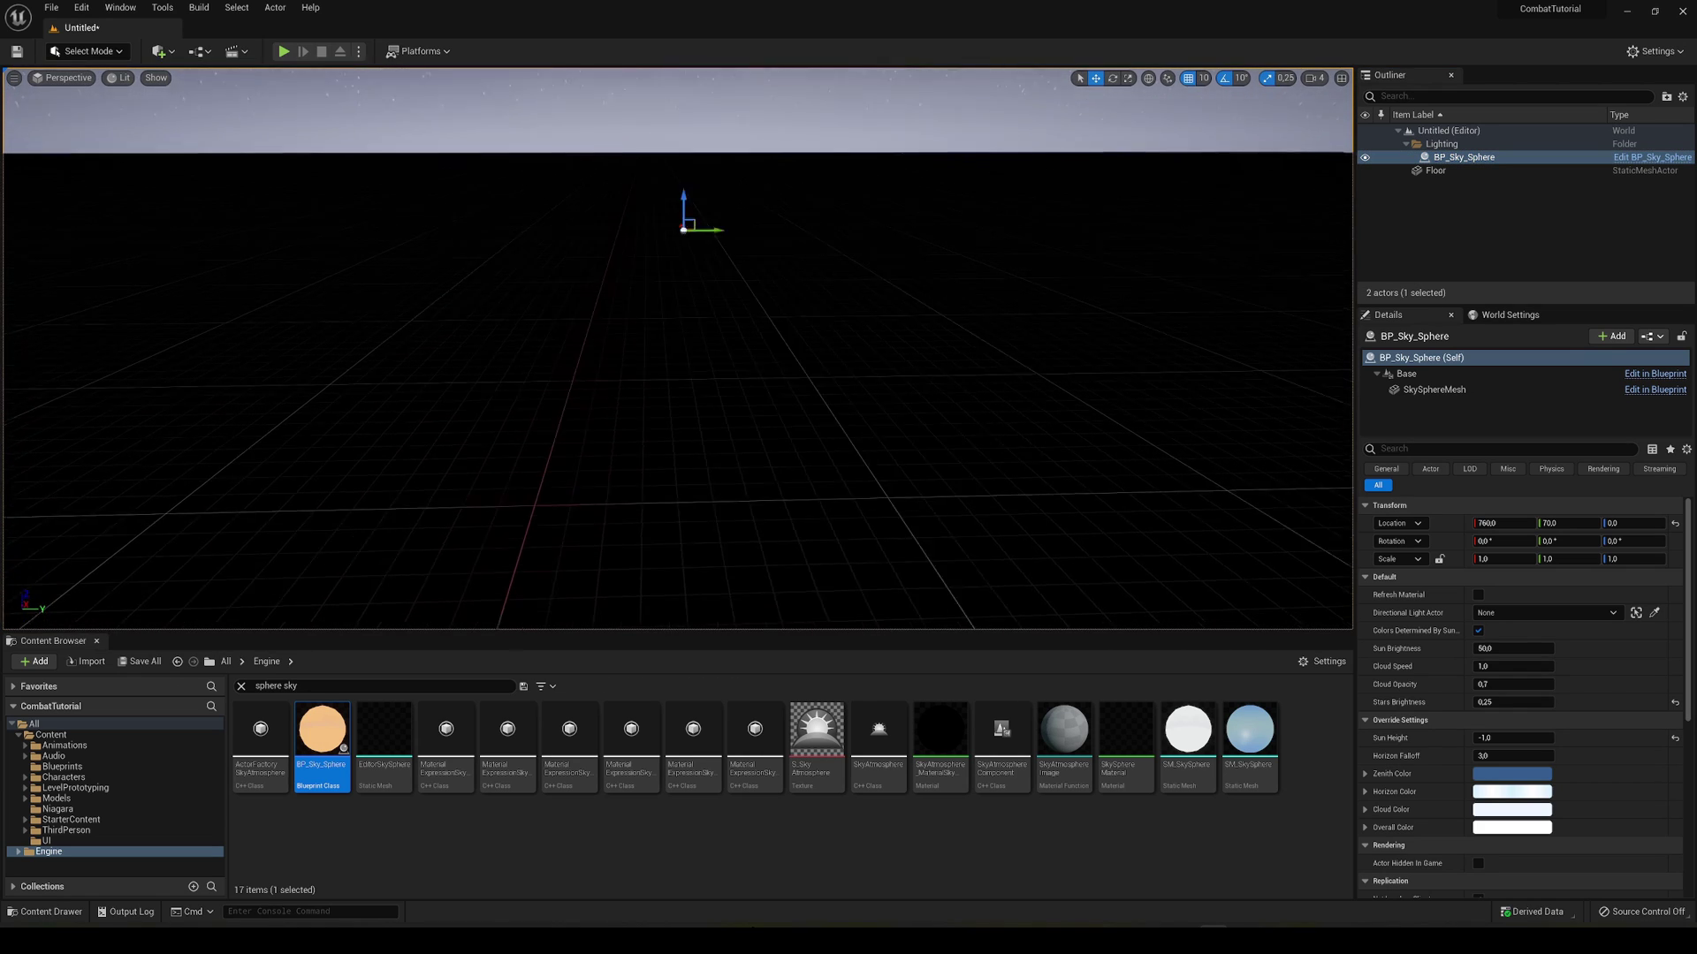
{"action": "right_click_drag", "start_coordinate": [574, 513], "coordinate": [662, 390]}
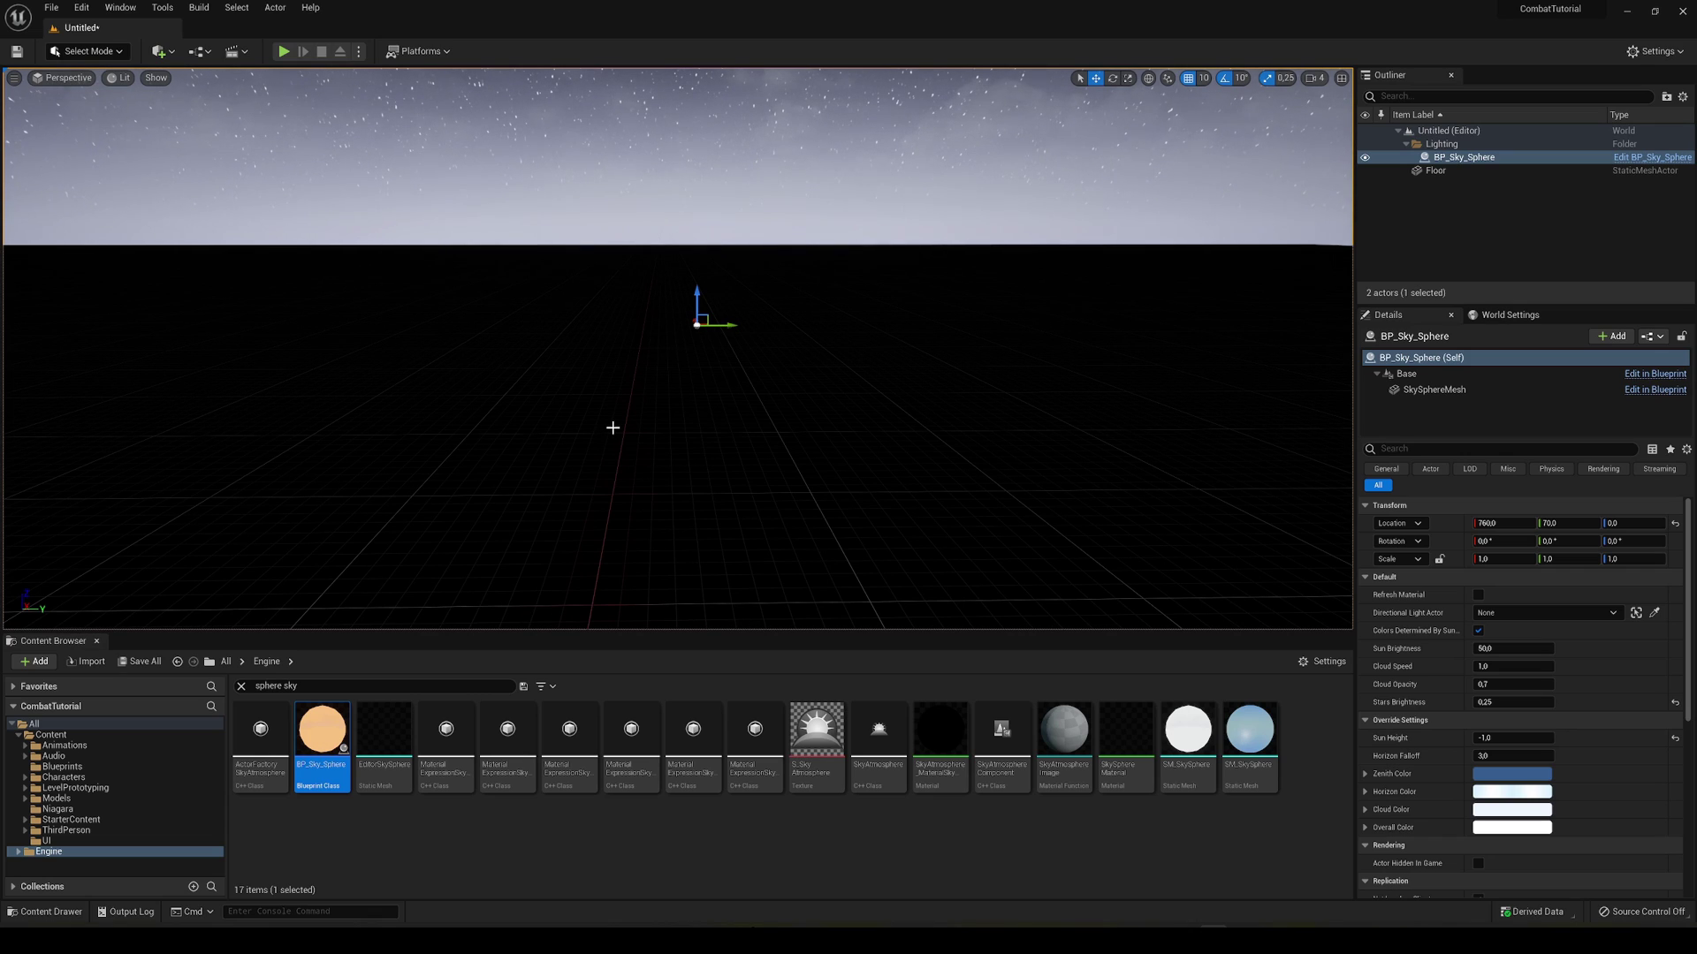
- Add a directional light to the level
{"action": "left_click", "coordinate": [157, 53]}
{"action": "mouse_move", "coordinate": [230, 174]}
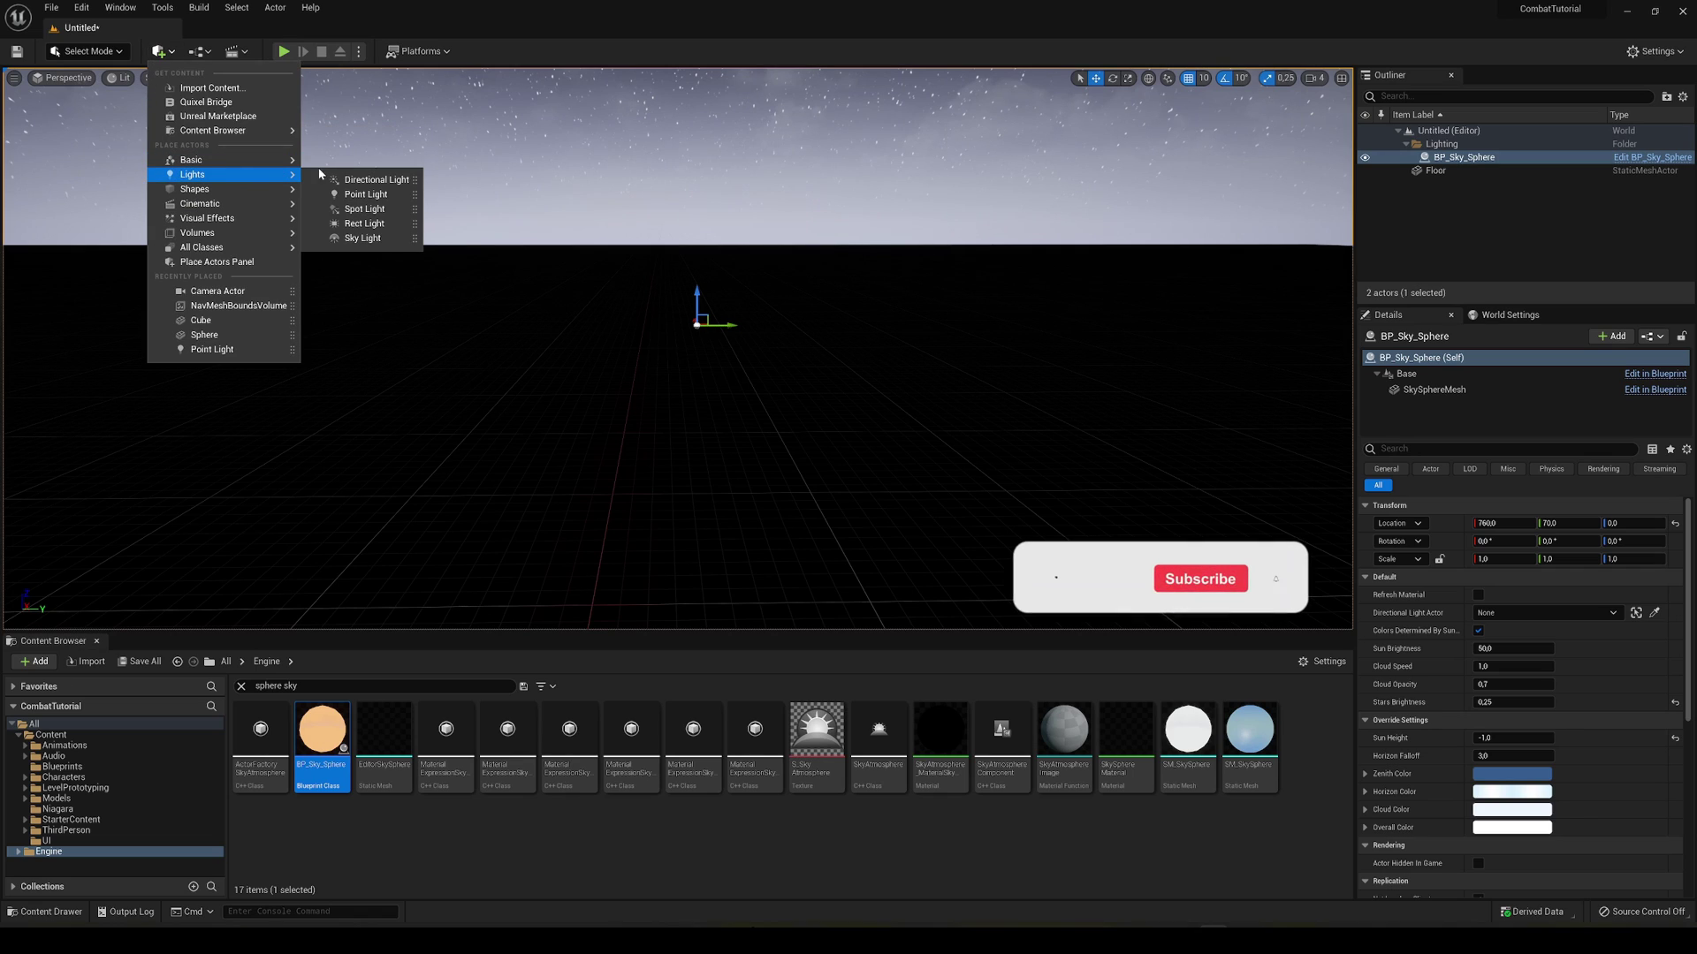
{"action": "left_click", "coordinate": [363, 178]}
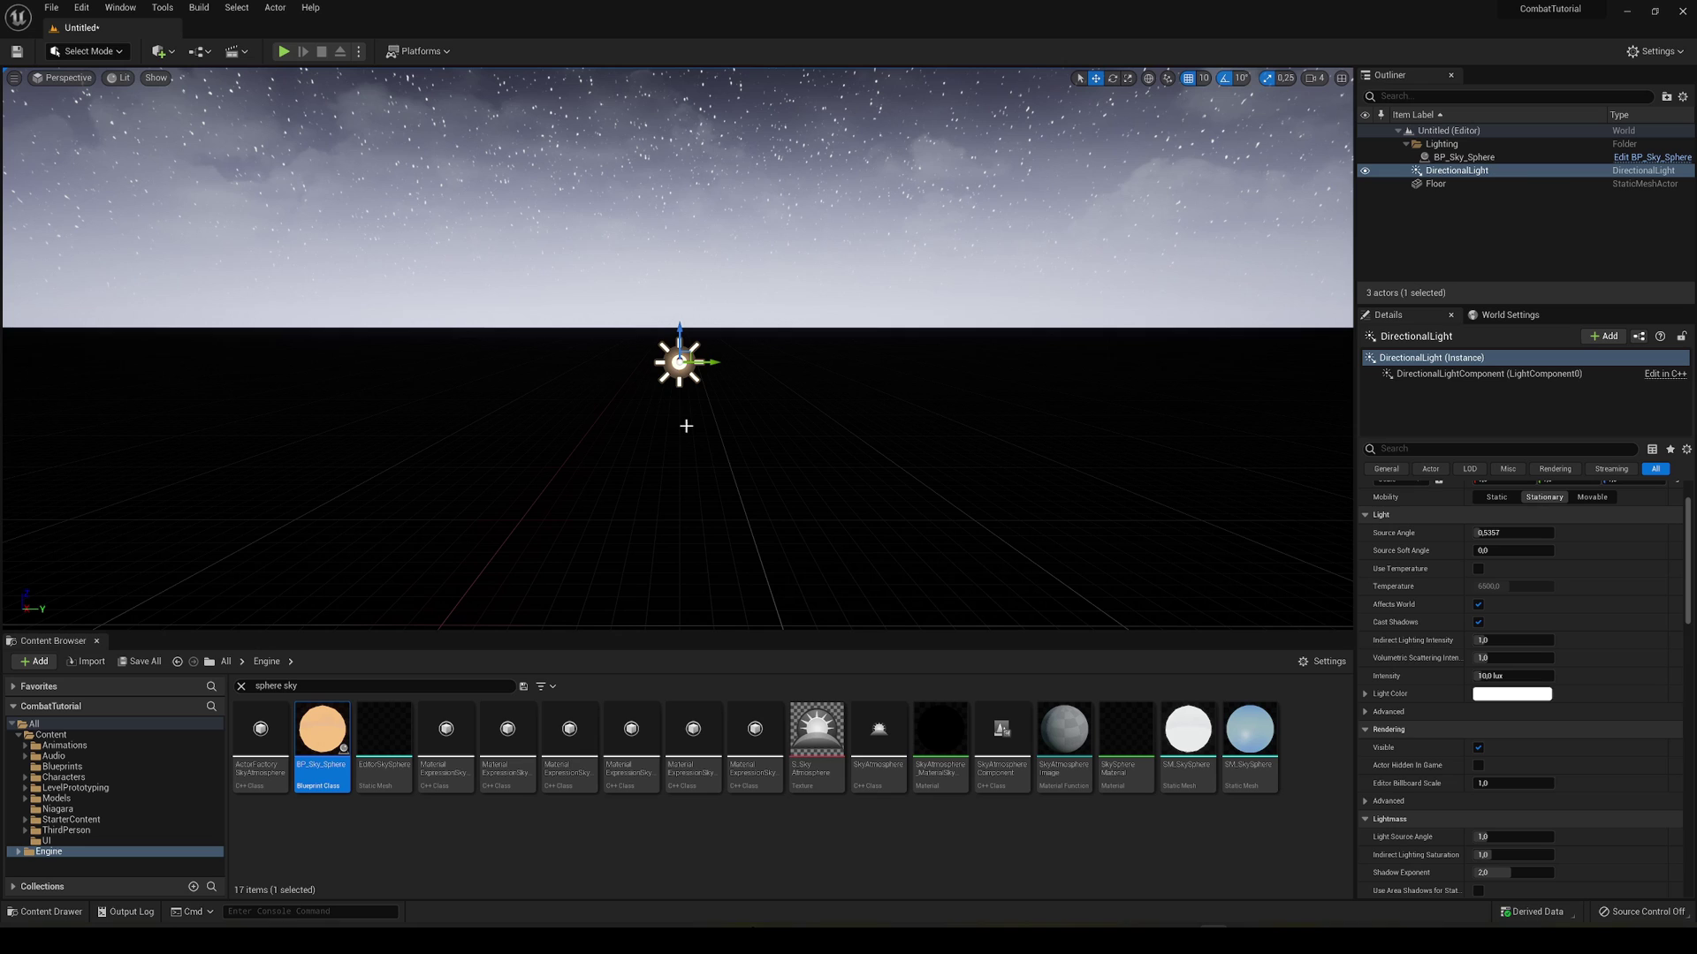
- Rotate the directional light to about -138°, -11° and 127° so that it illuminates the floor
{"action": "key", "text": "e"}
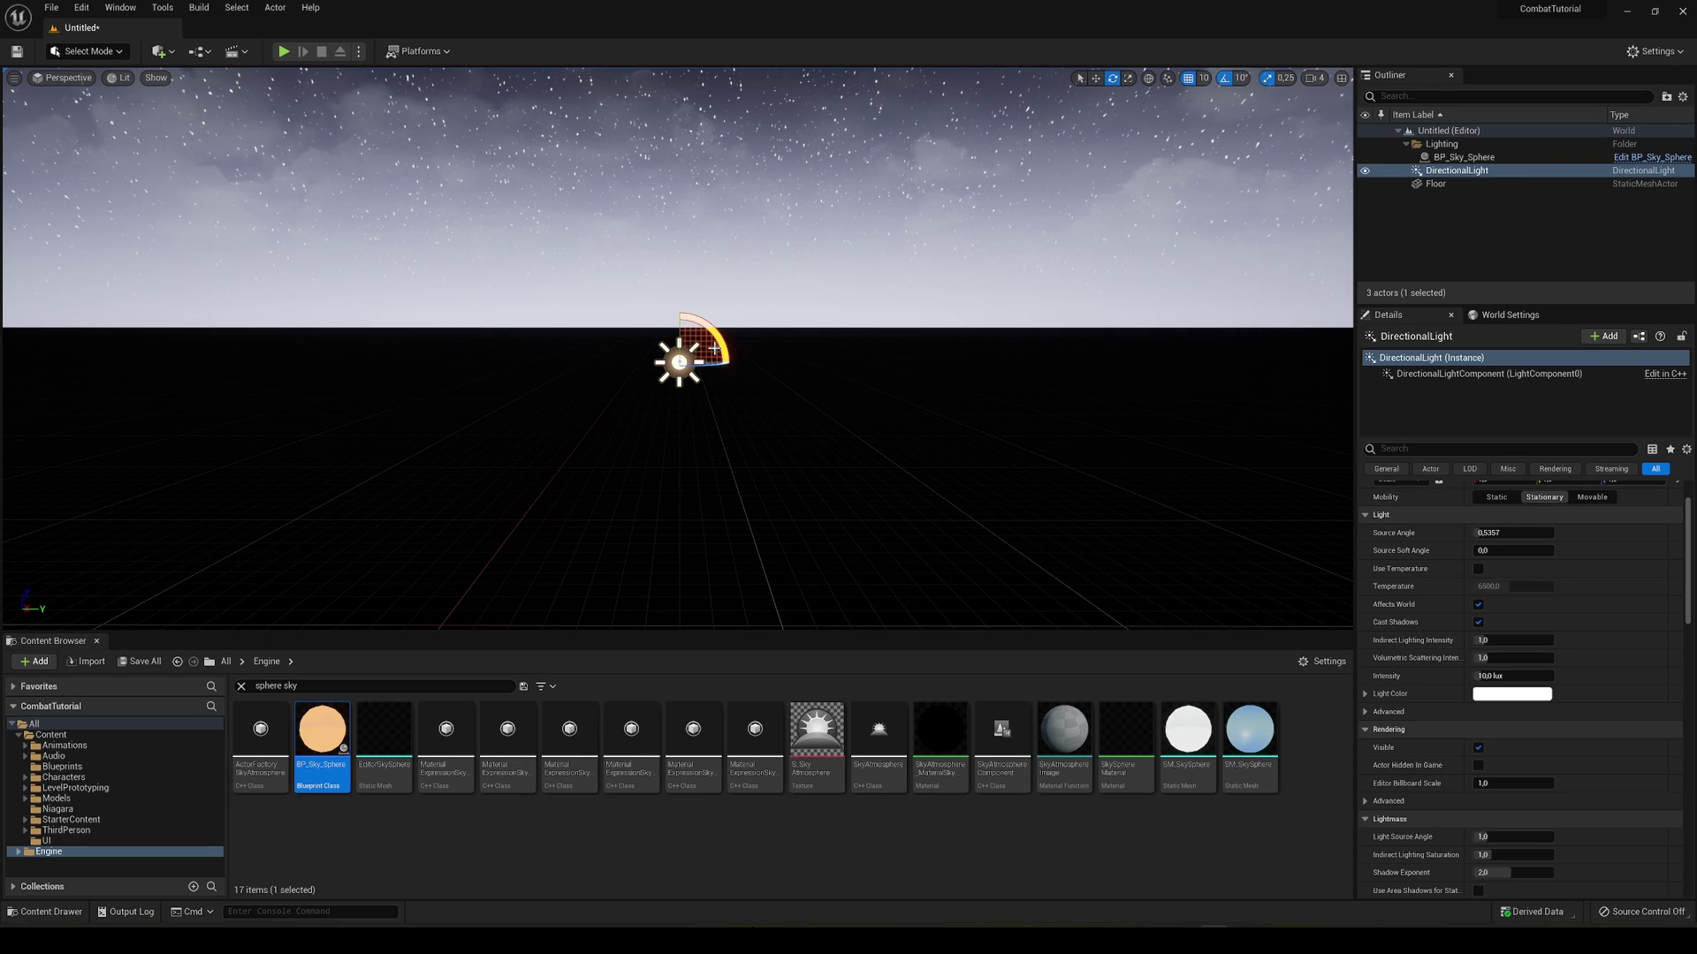
{"action": "right_click_drag", "start_coordinate": [686, 345], "coordinate": [796, 348]}
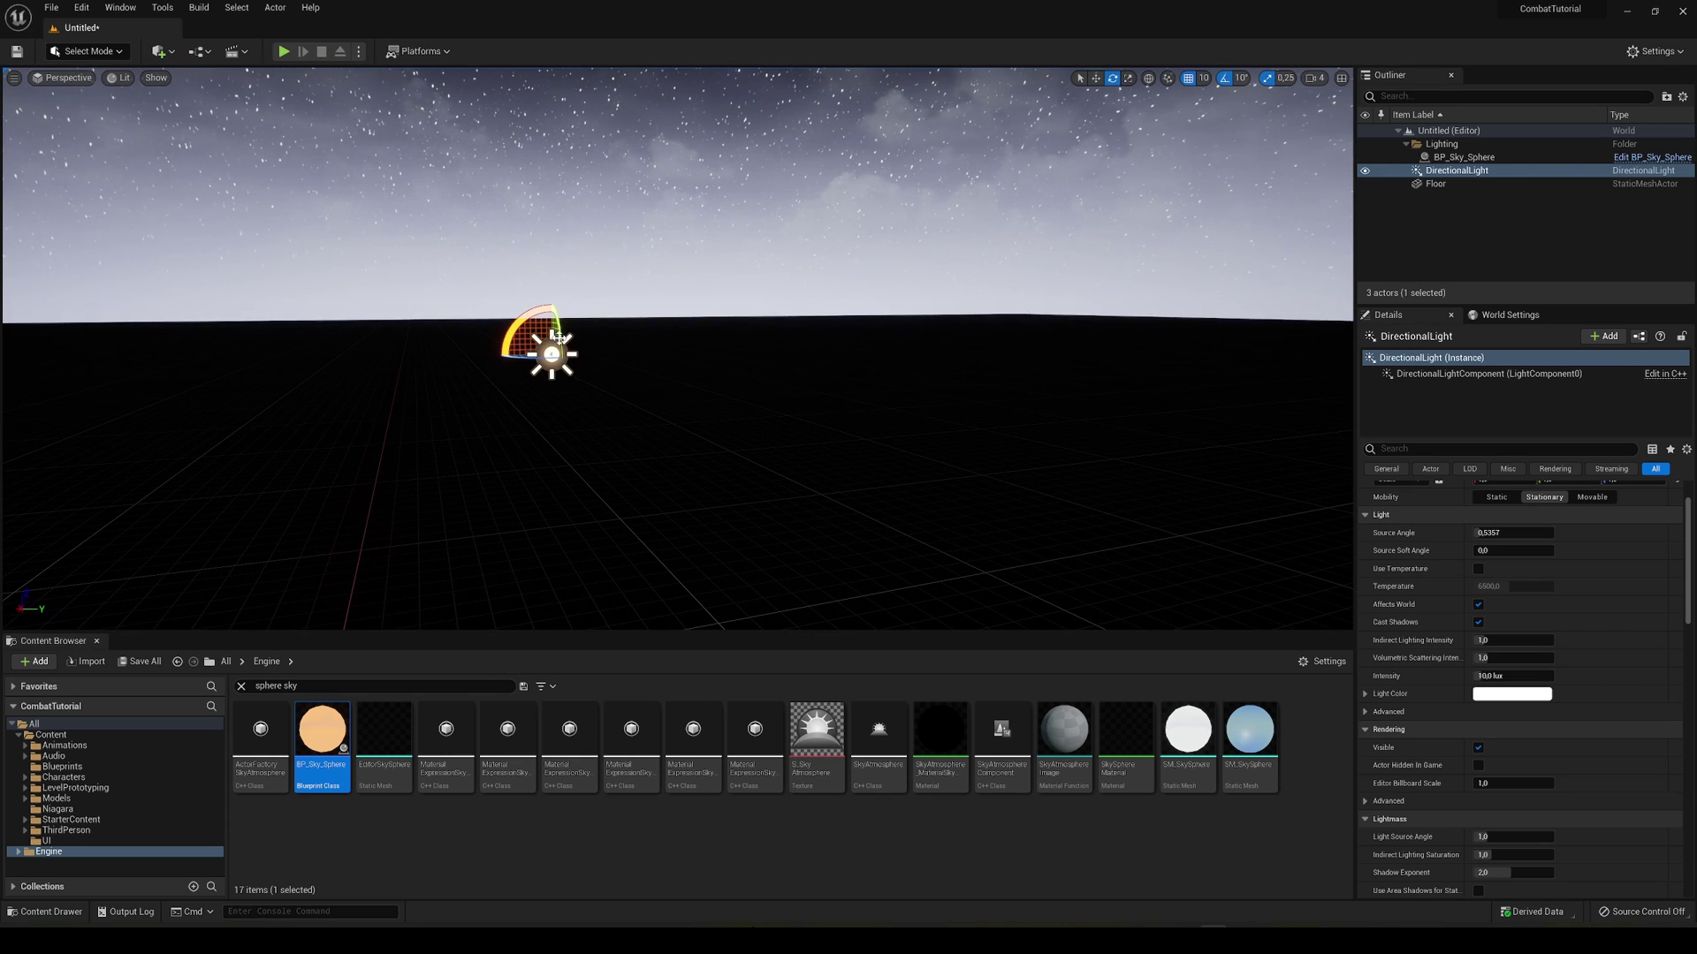
{"action": "left_click_drag", "start_coordinate": [557, 329], "coordinate": [555, 355]}
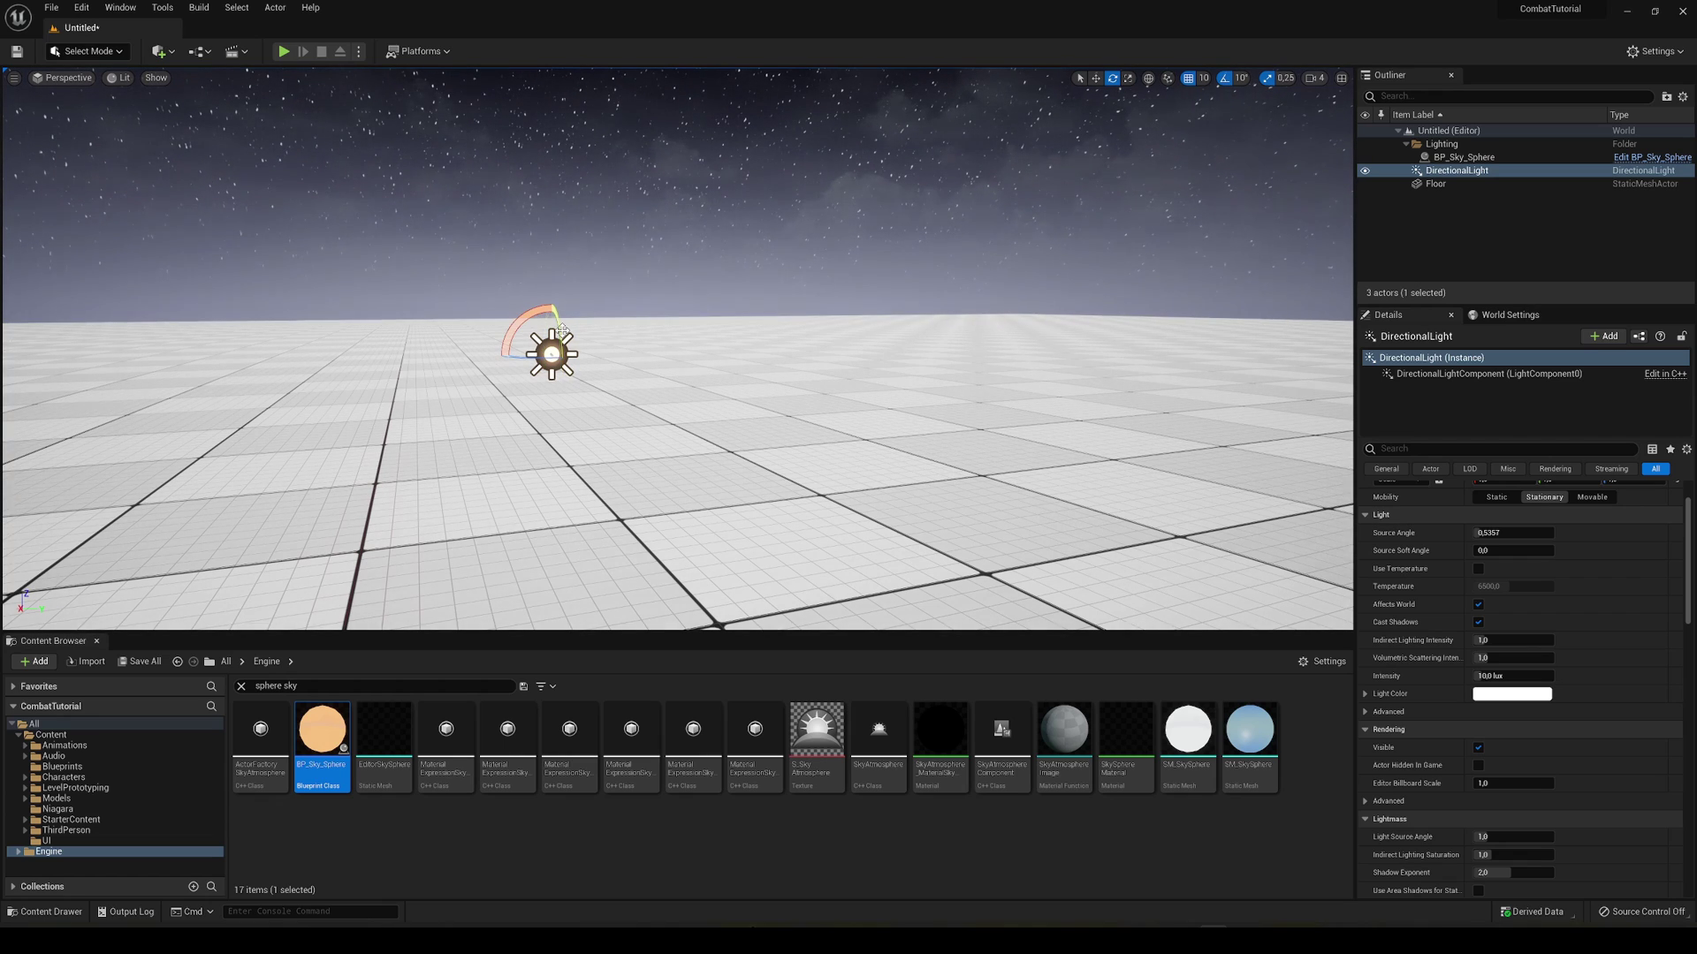
{"action": "key", "text": "w"}
{"action": "key", "text": "a"}
{"action": "right_click_drag", "start_coordinate": [594, 334], "coordinate": [595, 327]}
{"action": "key", "text": "ctrl+l"}
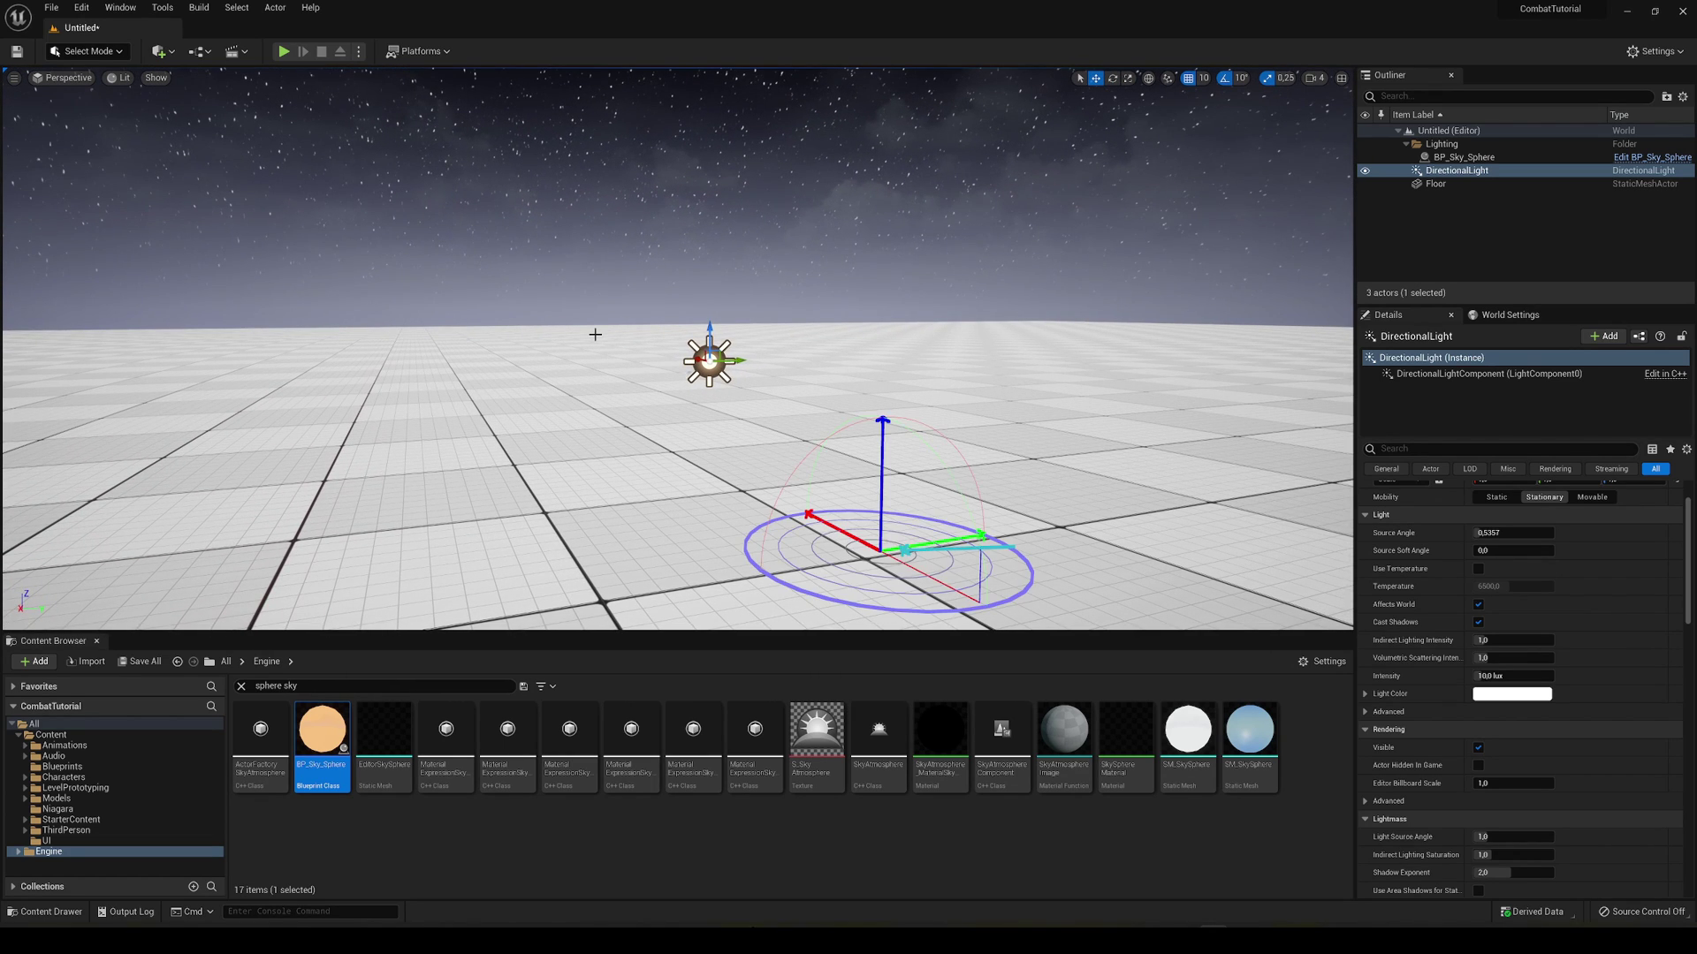
{"action": "key", "text": "ctrl+l"}
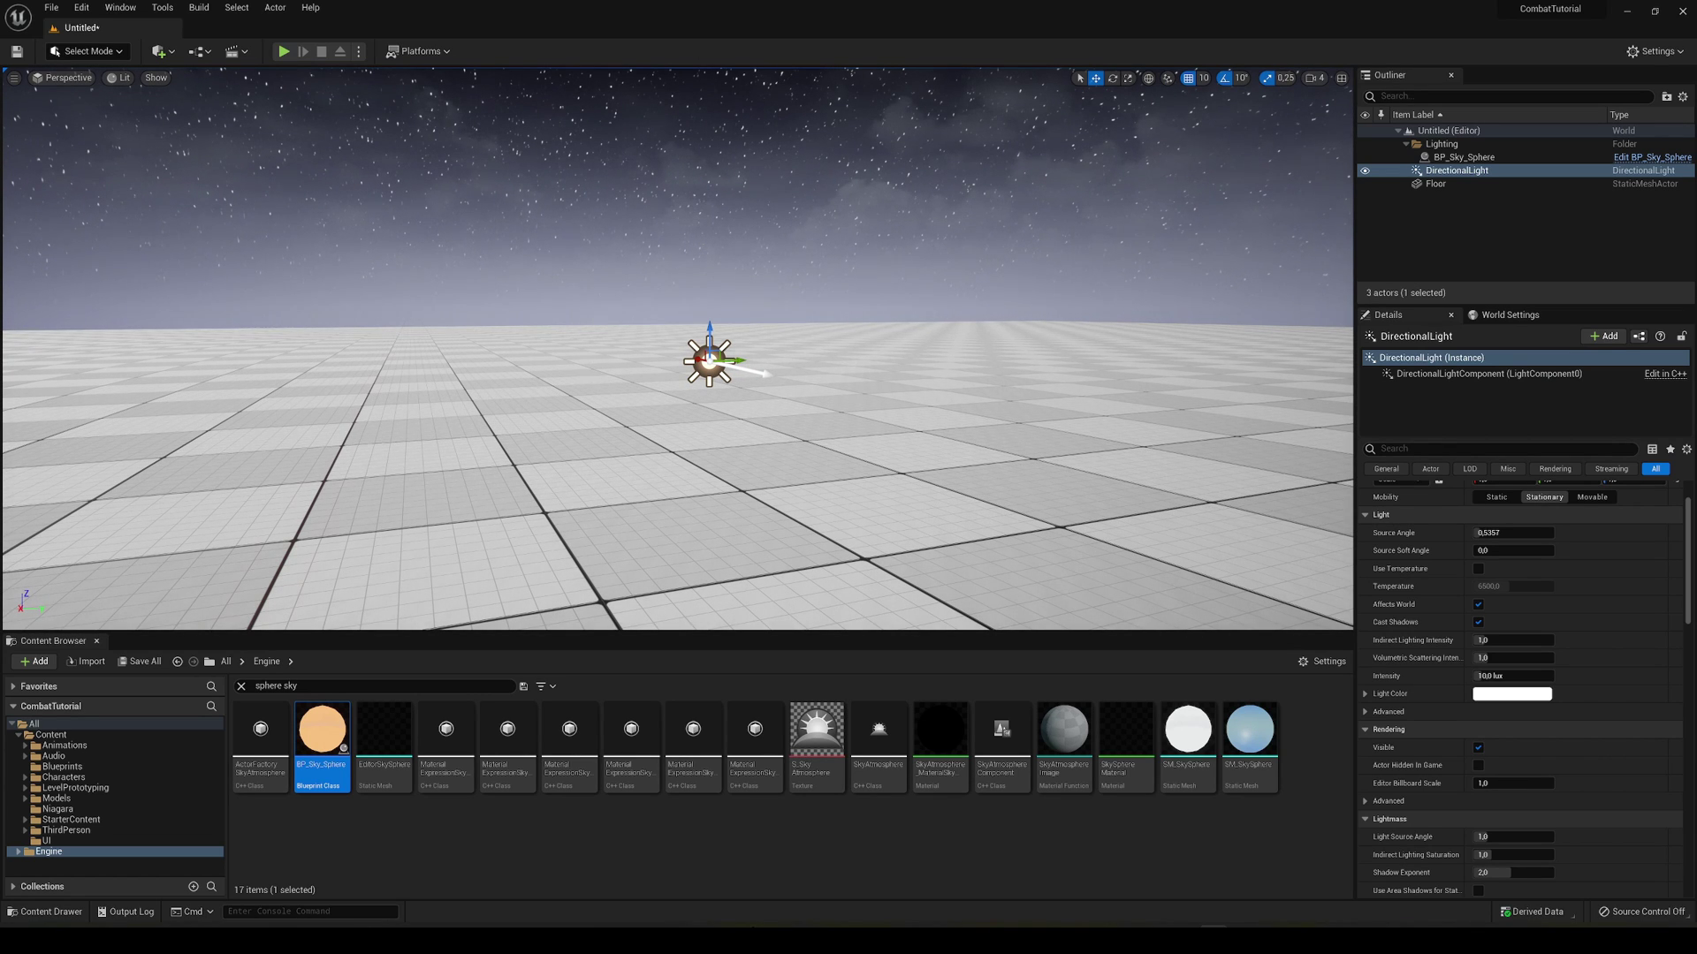
{"action": "key", "text": "d"}
{"action": "right_click_drag", "start_coordinate": [595, 368], "coordinate": [517, 375]}
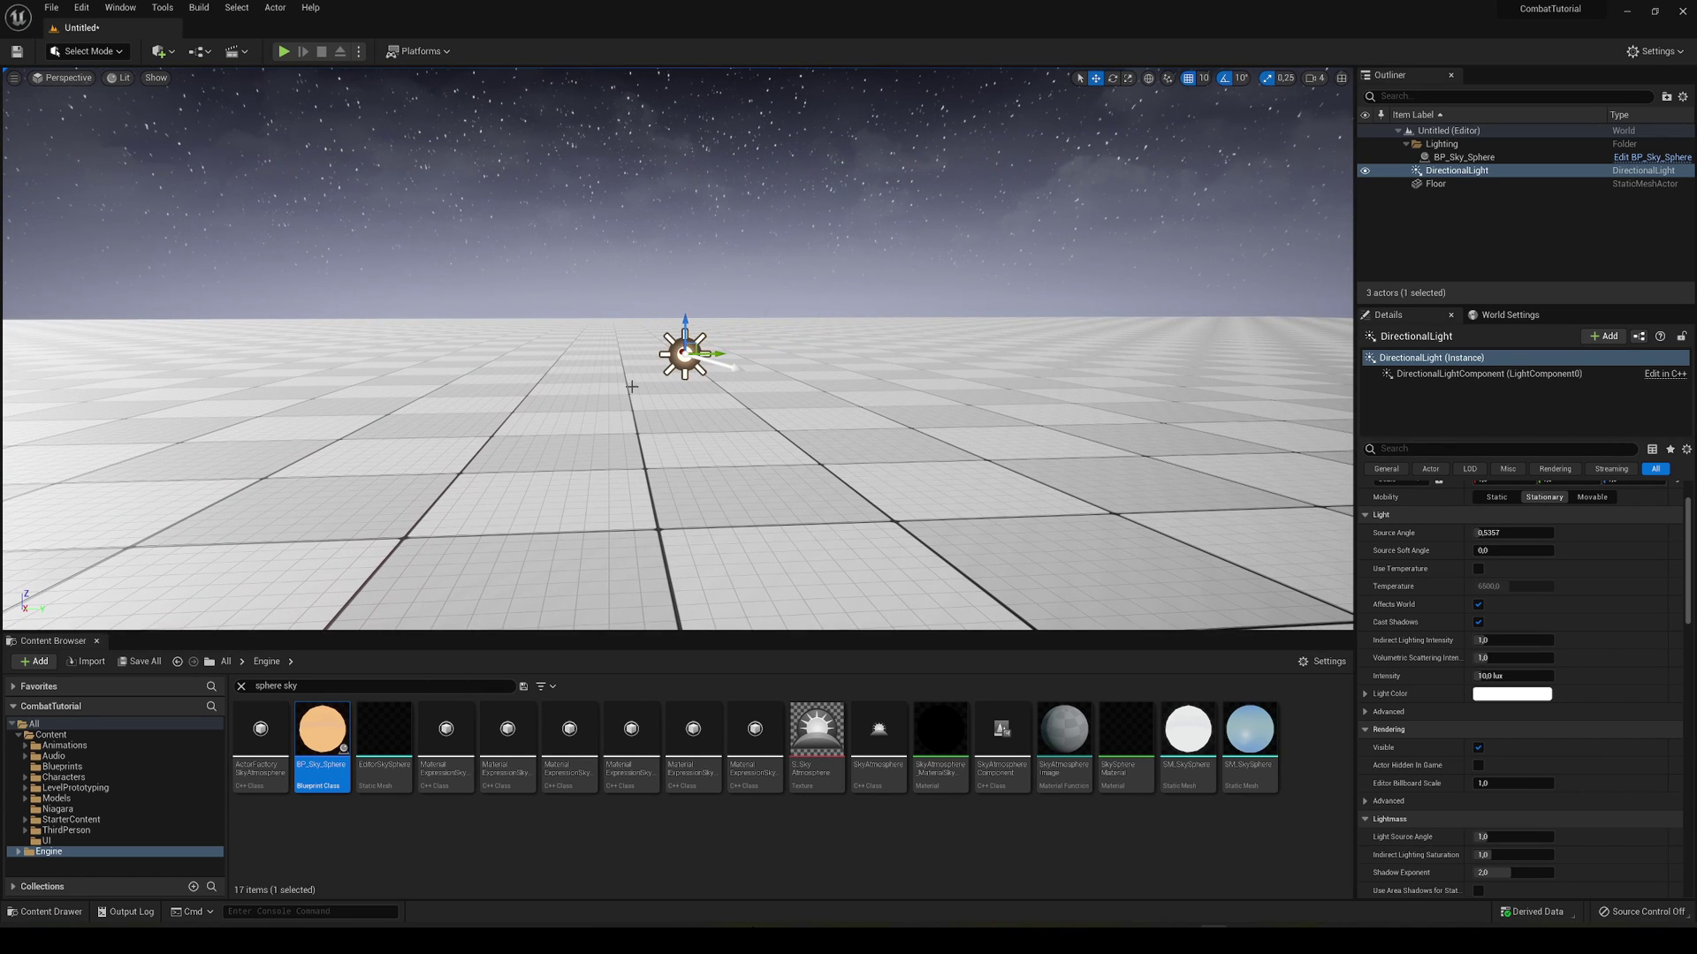
- Set the directional light's intensity to 0,5 lux
{"action": "scroll", "coordinate": [1458, 601], "scroll_direction": "up", "scroll_amount": 2}
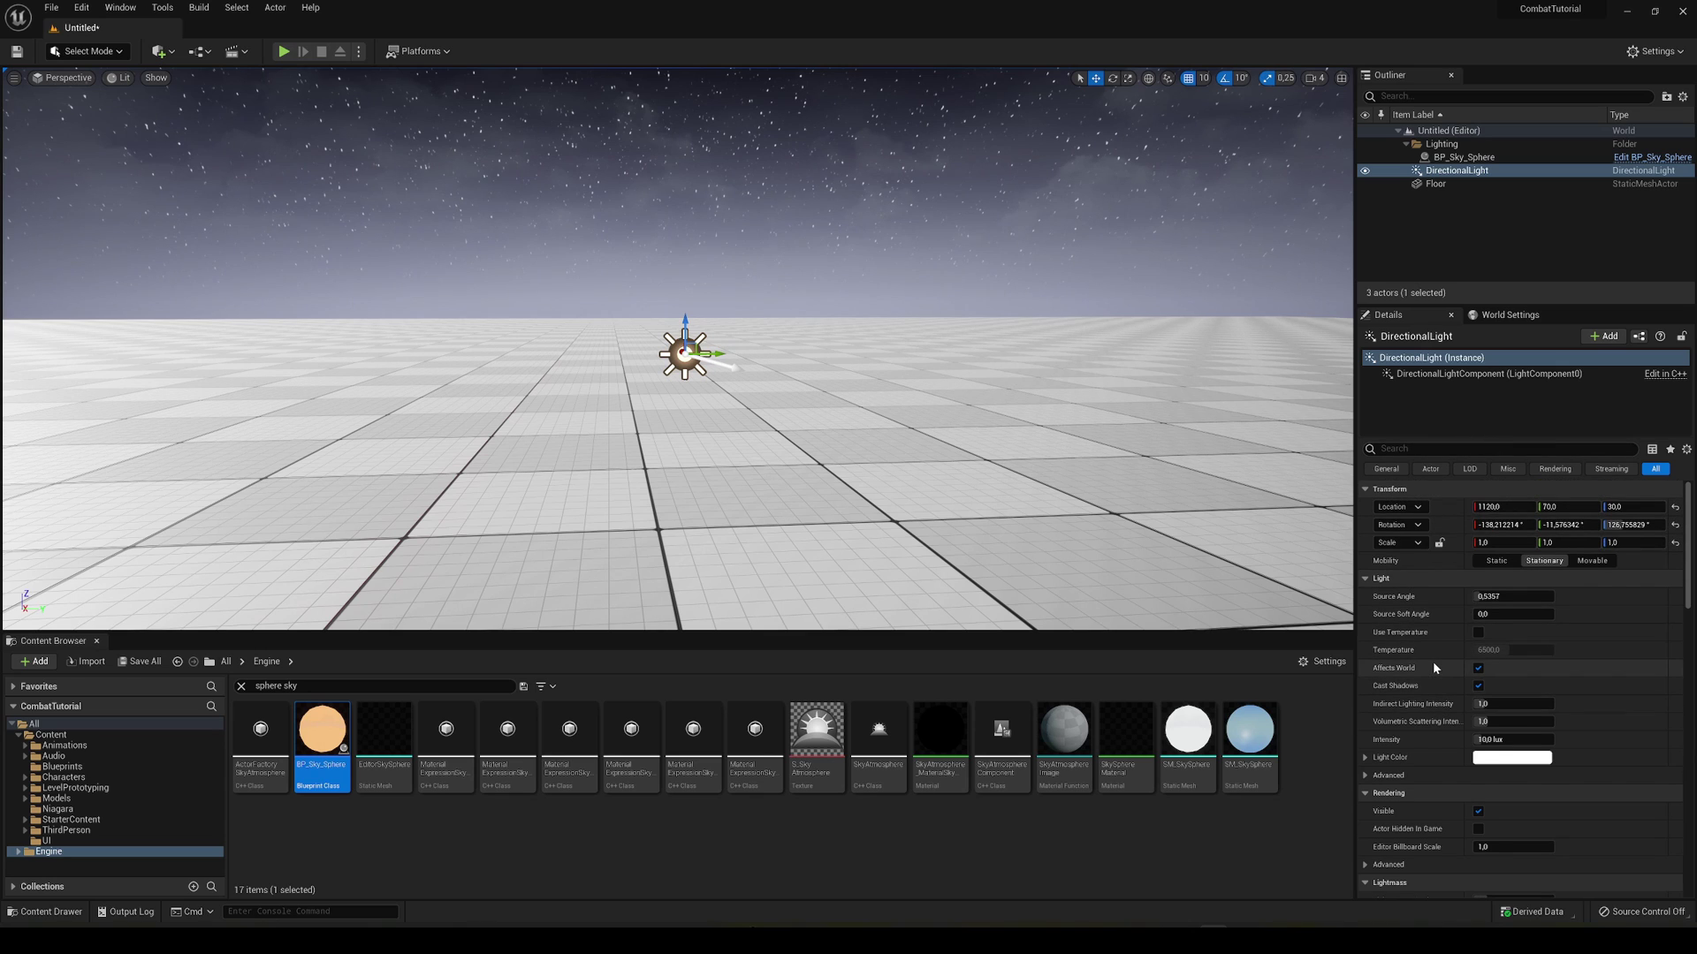
{"action": "left_click", "coordinate": [1498, 738]}
{"action": "type", "text": "1"}
{"action": "key", "text": "Return"}
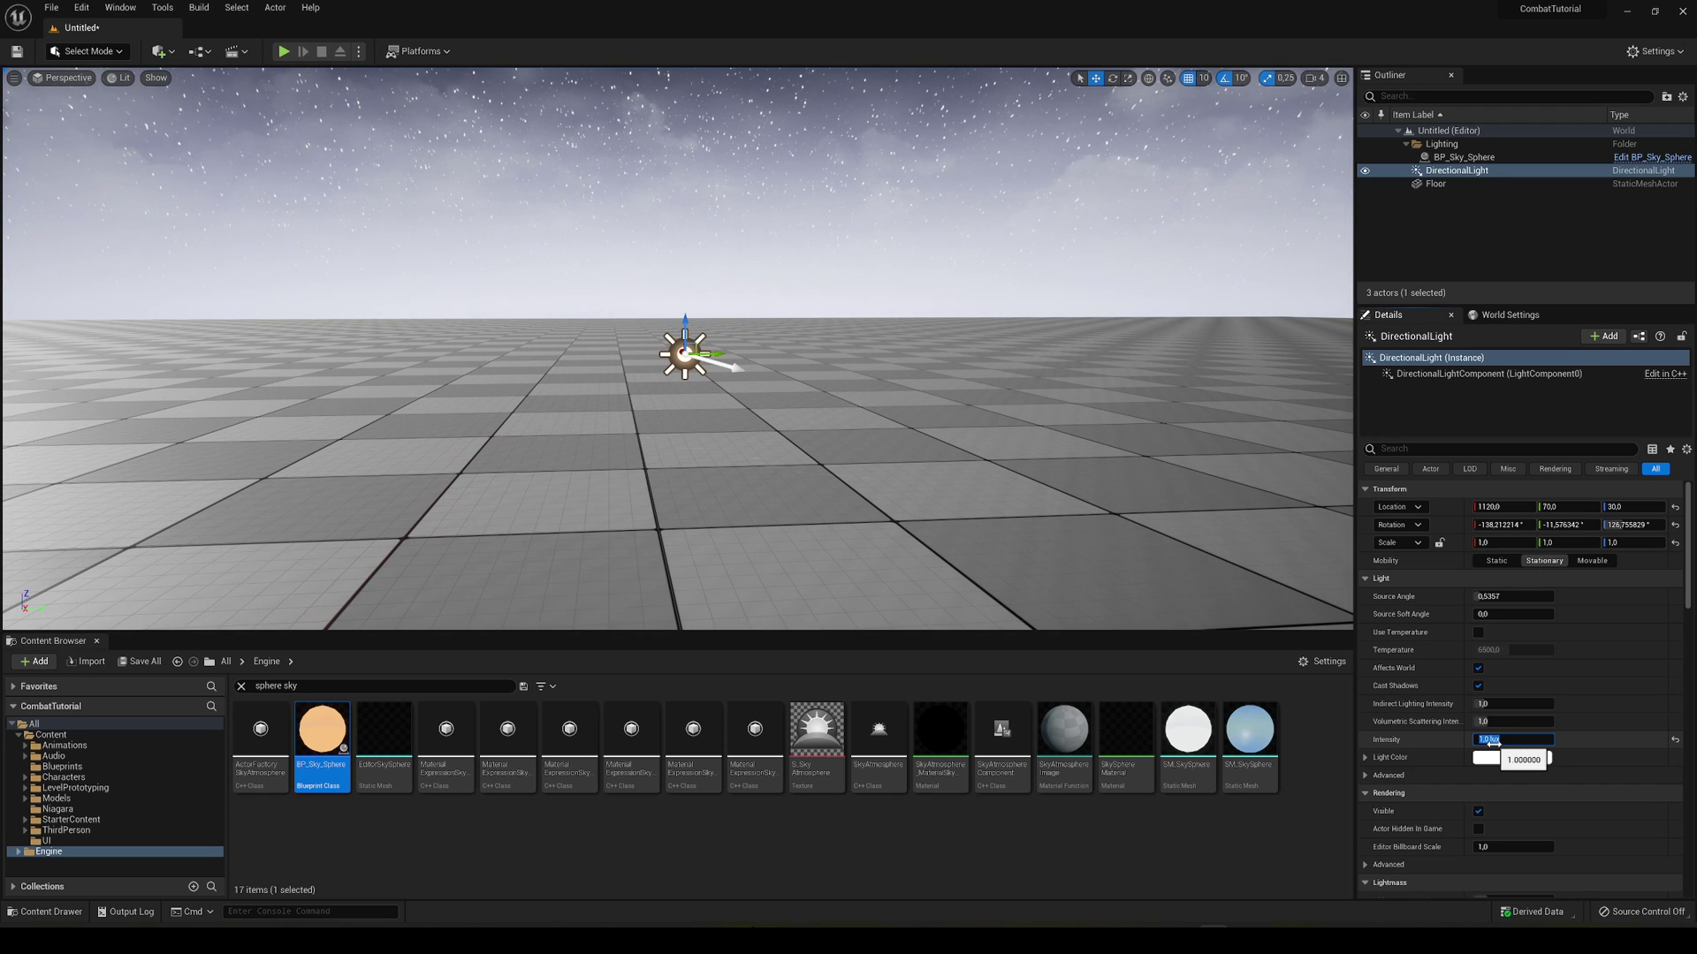
{"action": "type", "text": "0,5"}
{"action": "key", "text": "Return"}
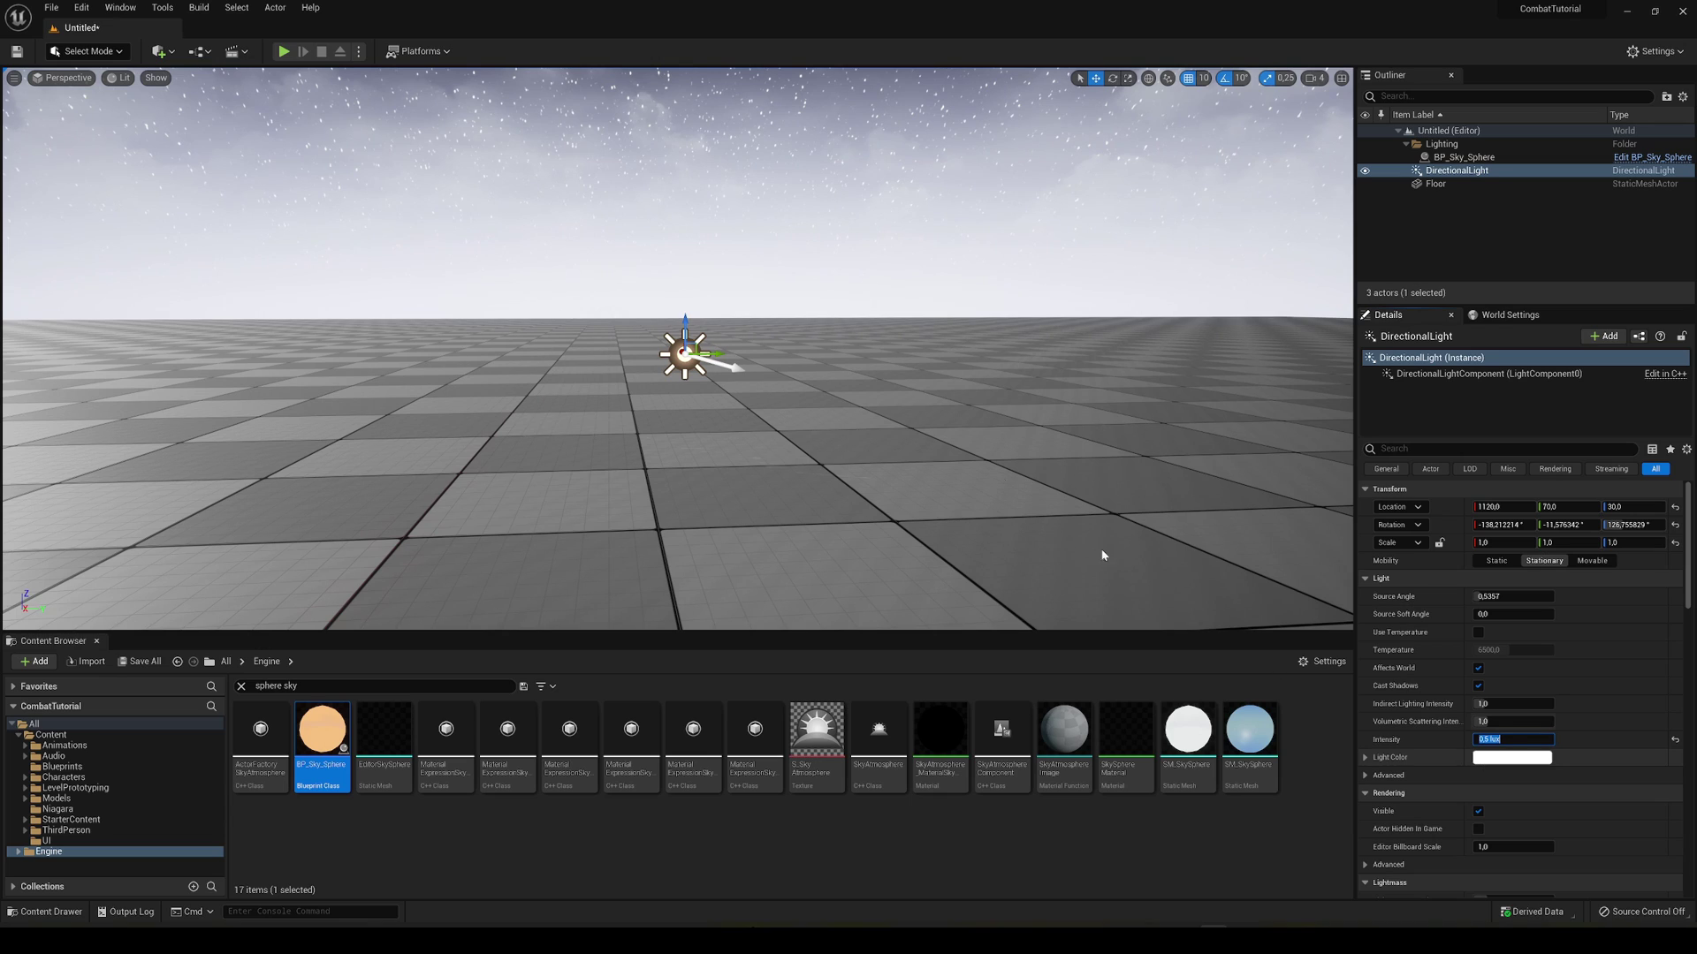
- Add a sky light to the level
{"action": "left_click", "coordinate": [160, 51]}
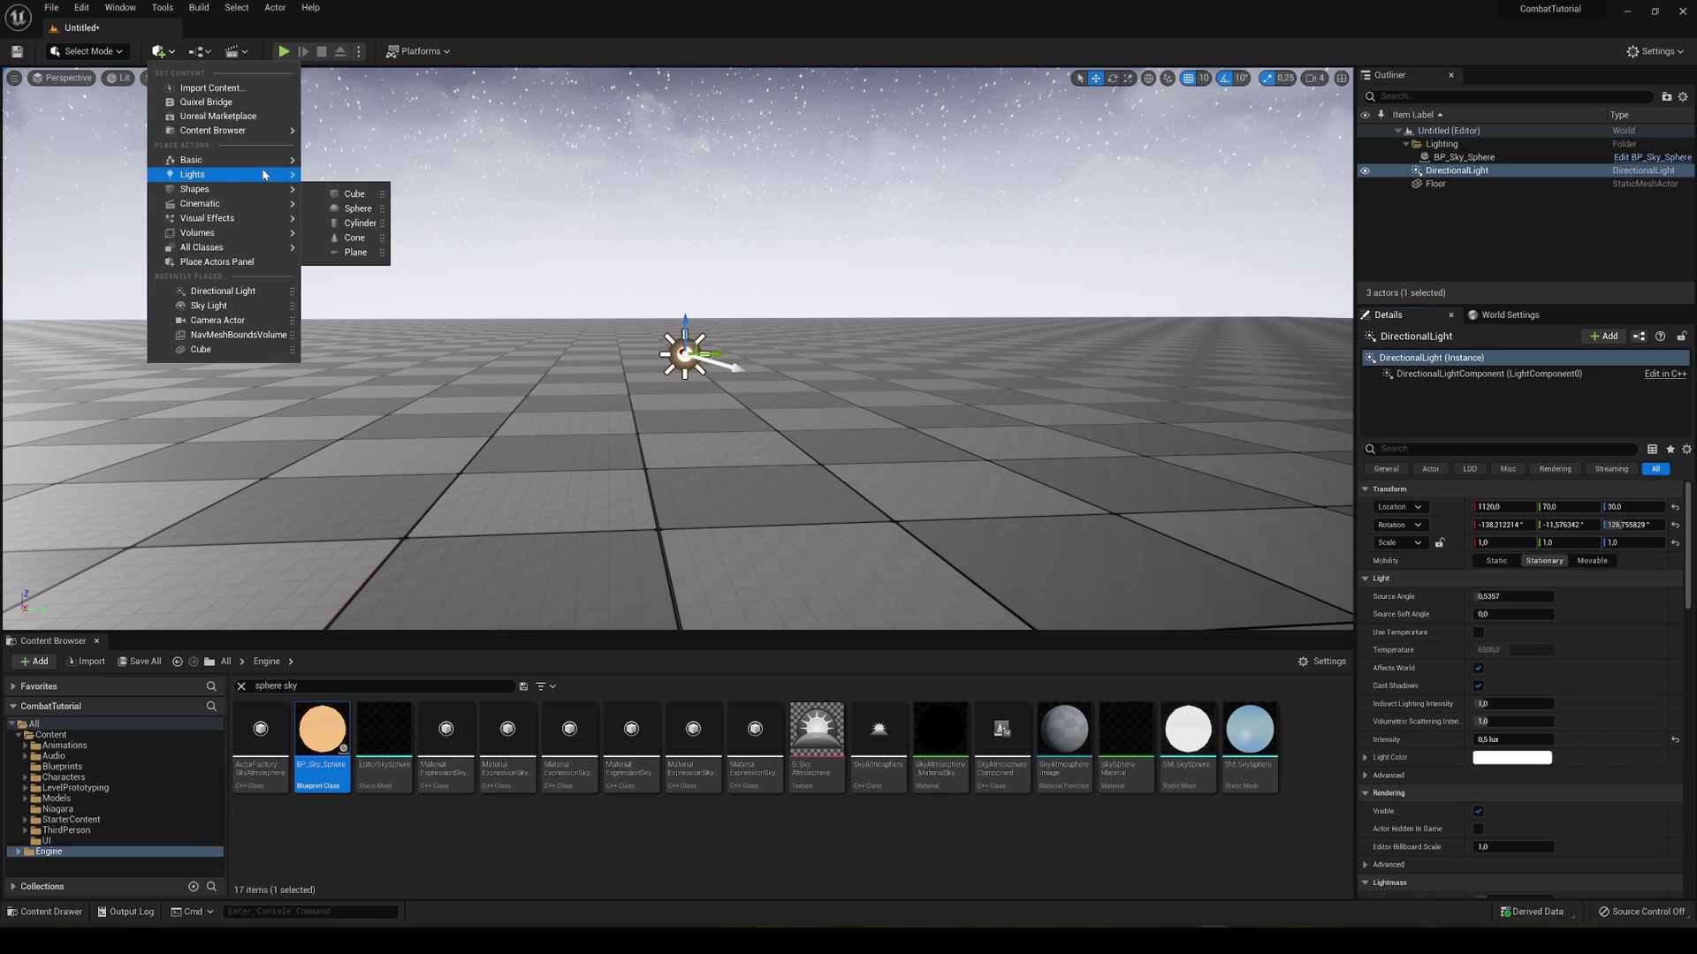
{"action": "mouse_move", "coordinate": [228, 179]}
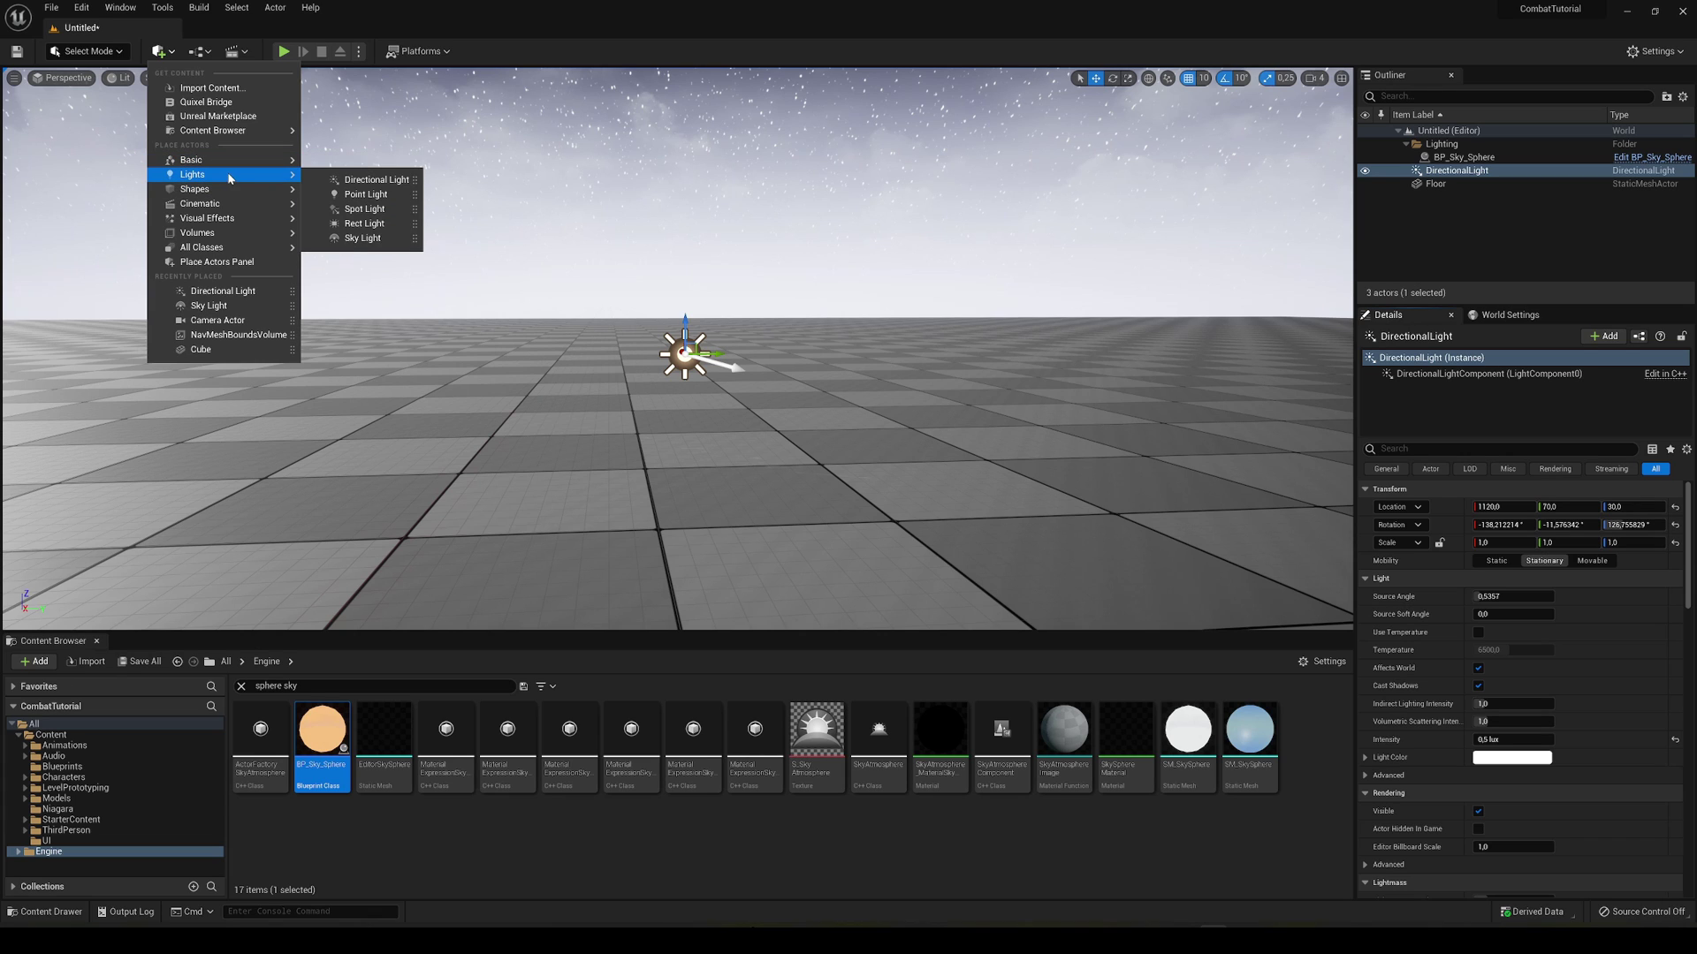
{"action": "left_click", "coordinate": [364, 238]}
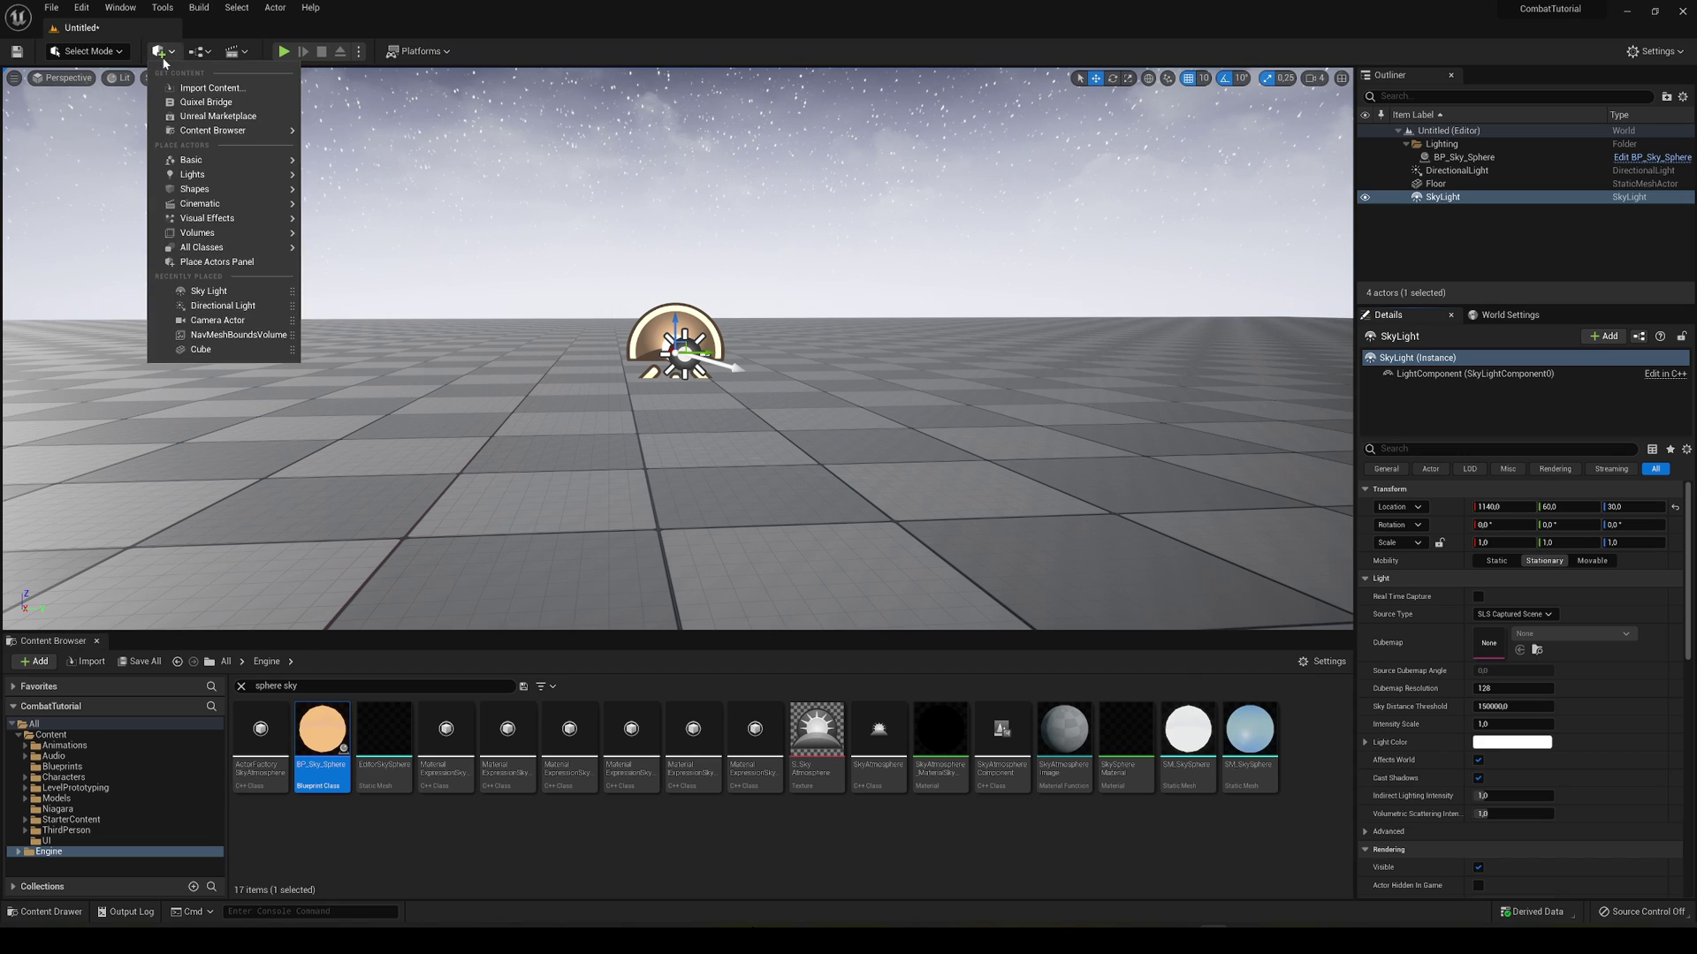
- Add an Exponential Height Fog actor to the level
{"action": "mouse_move", "coordinate": [226, 238]}
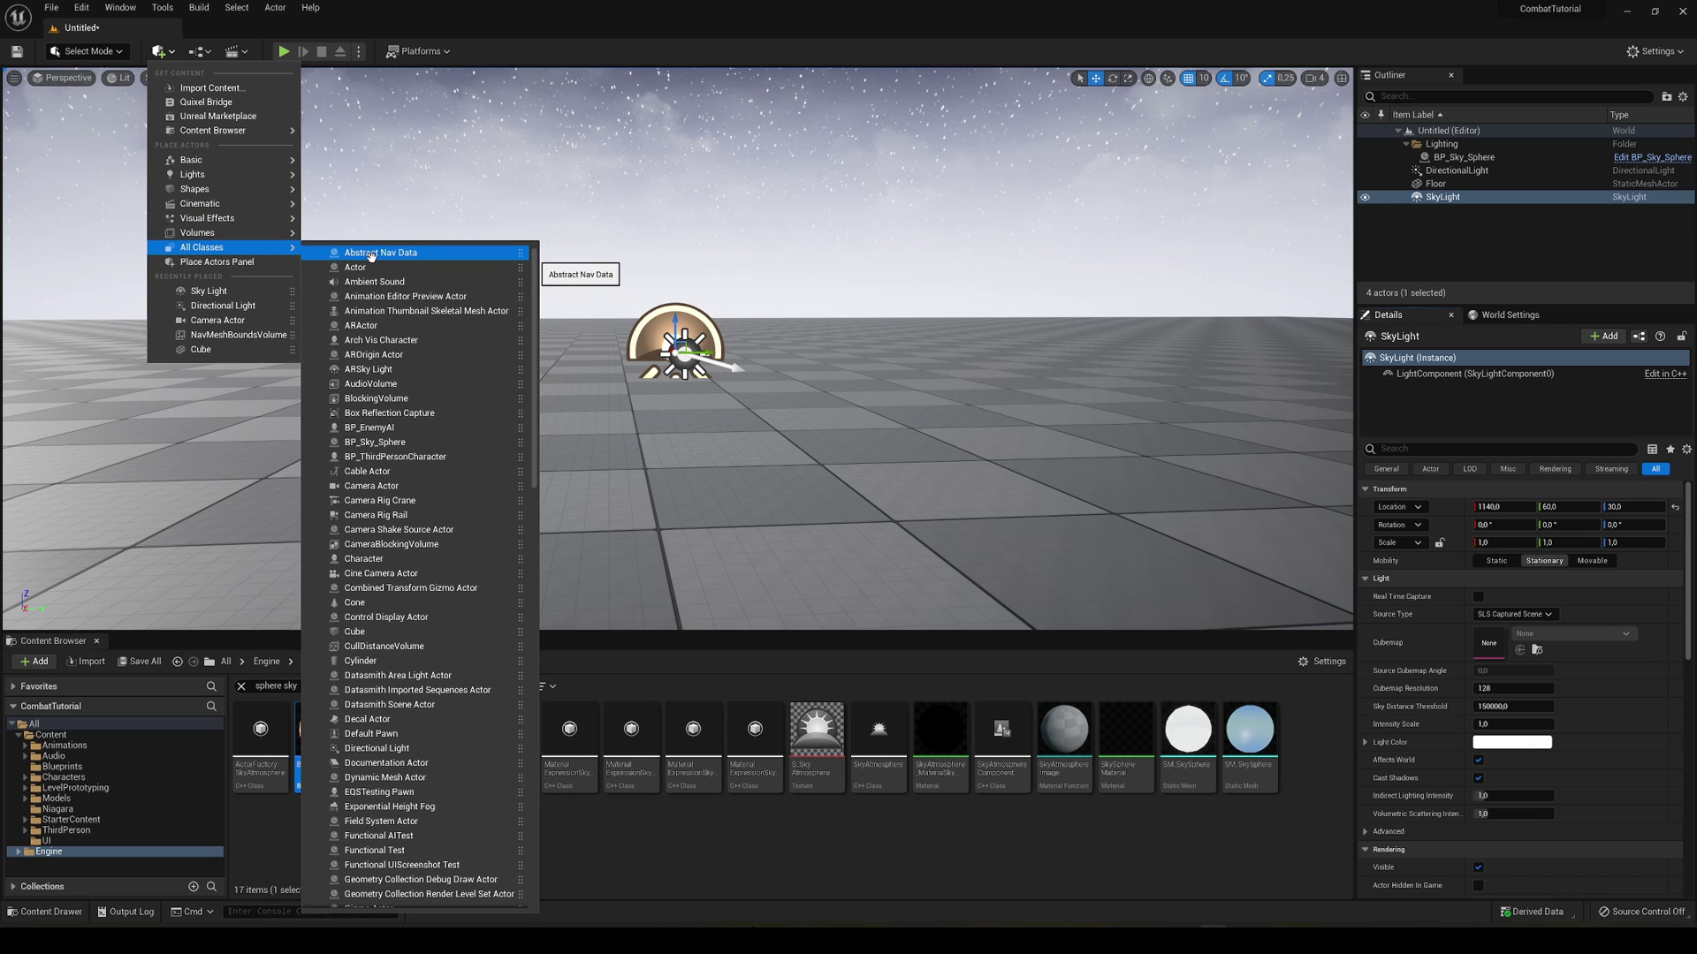
{"action": "type", "text": "height"}
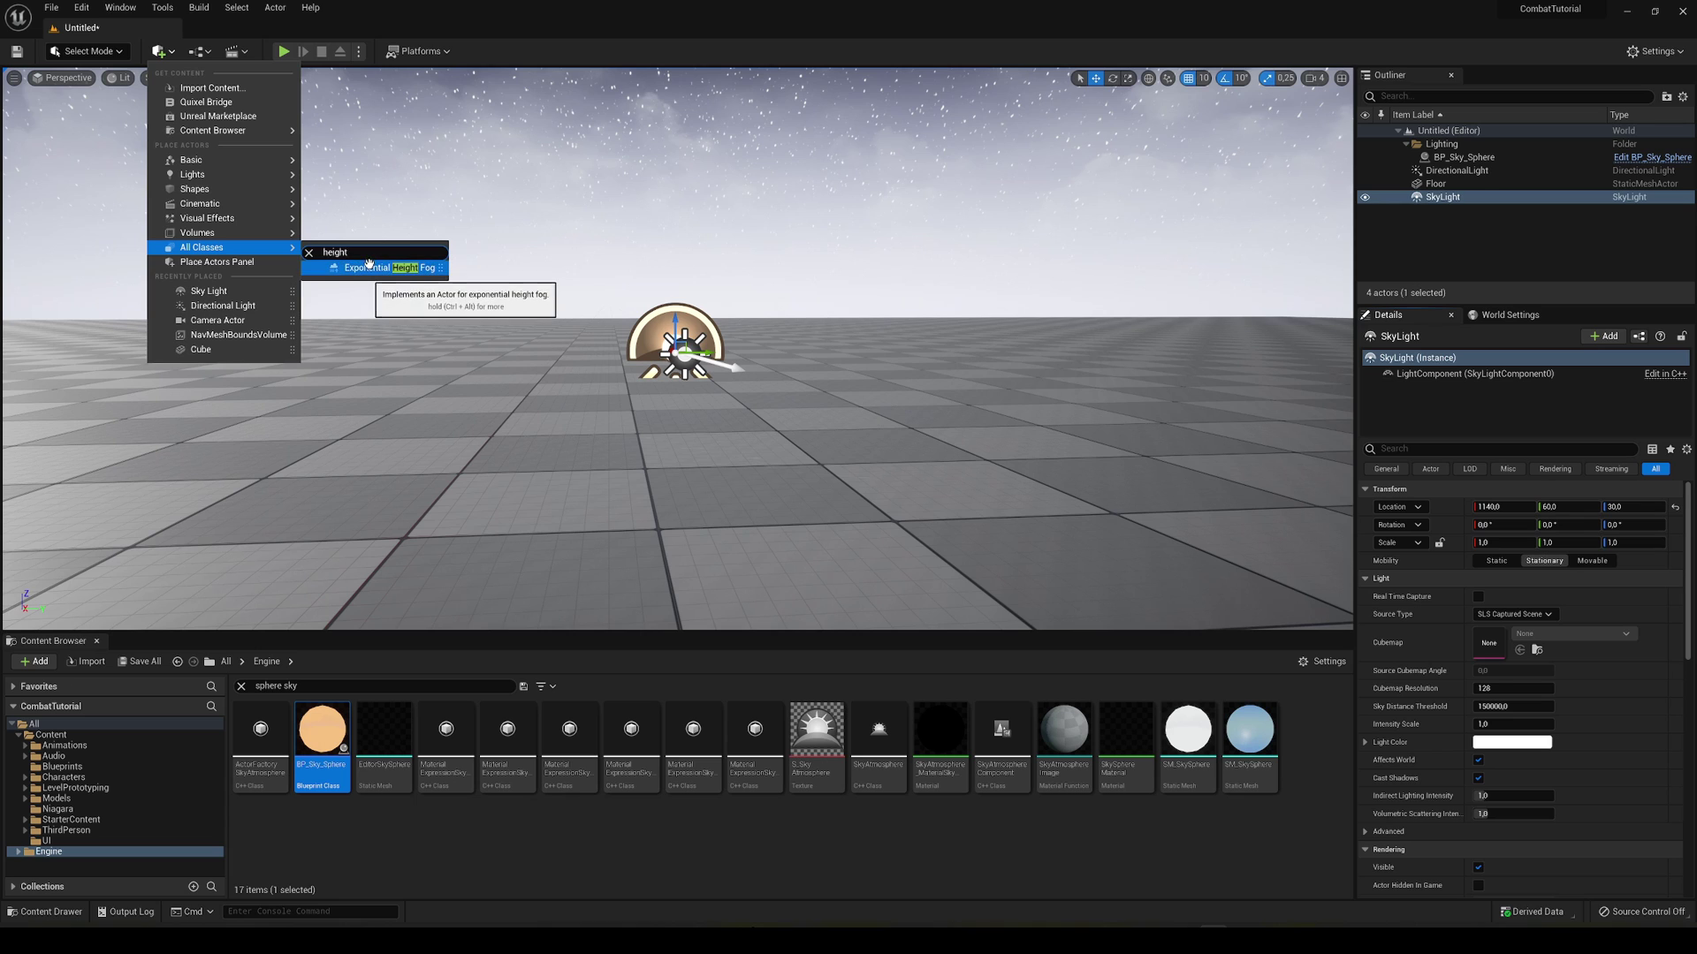
{"action": "left_click", "coordinate": [368, 266]}
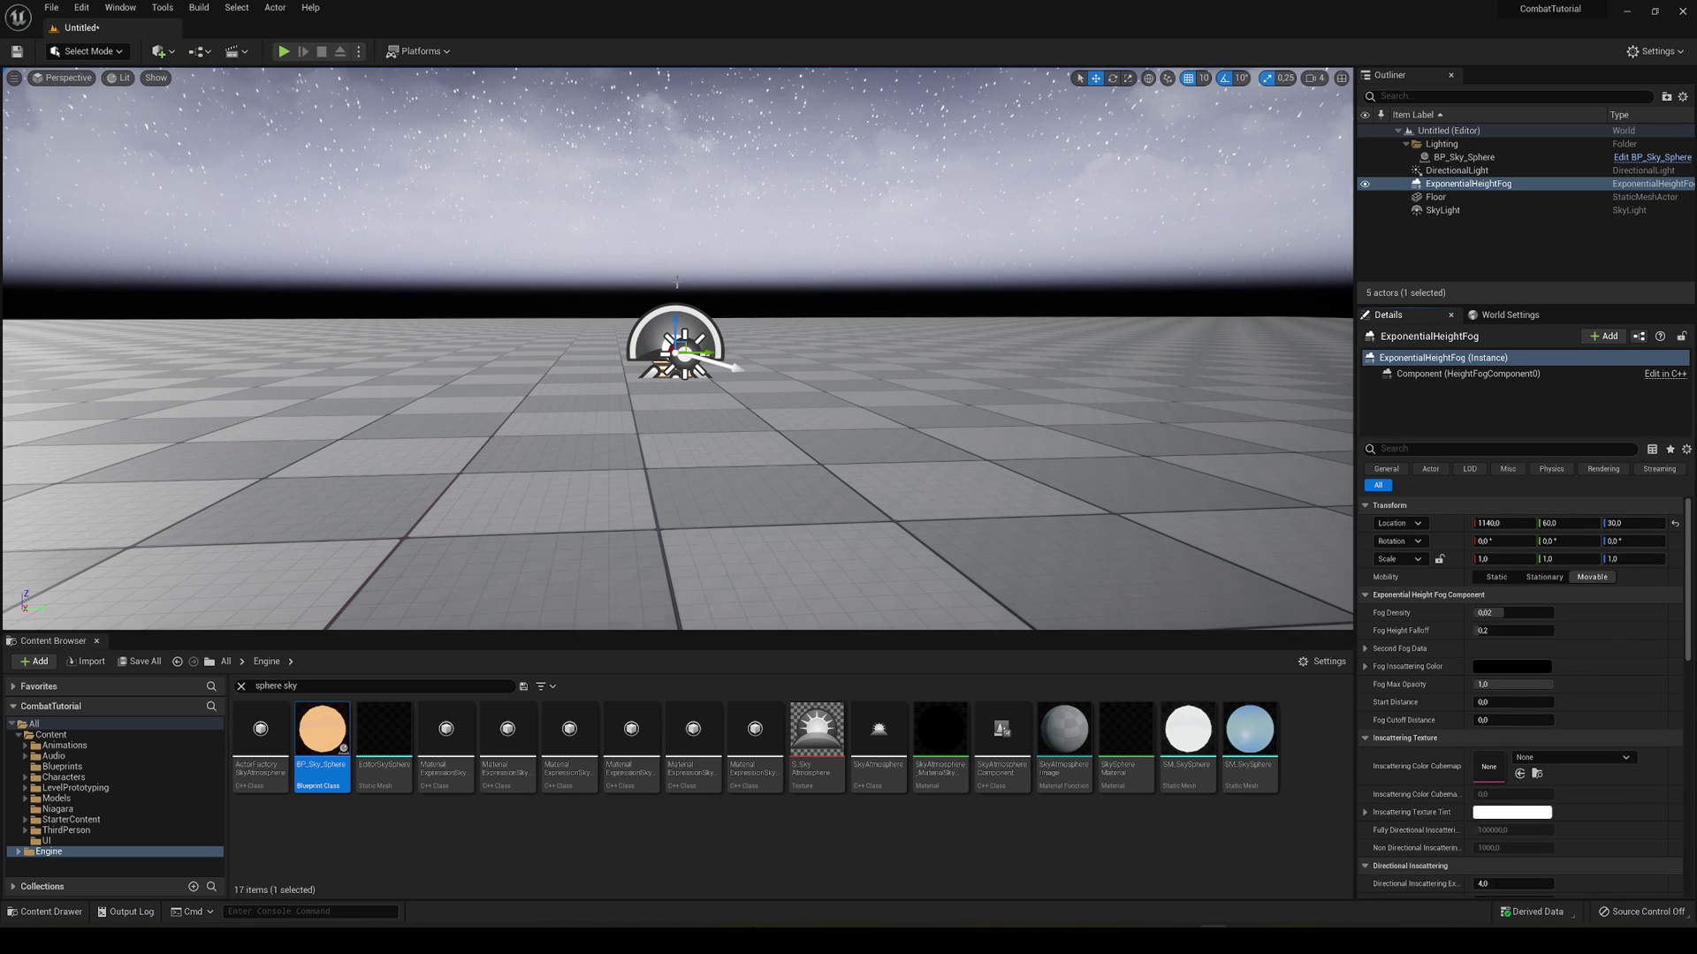
{"action": "right_click_drag", "start_coordinate": [677, 282], "coordinate": [753, 414]}
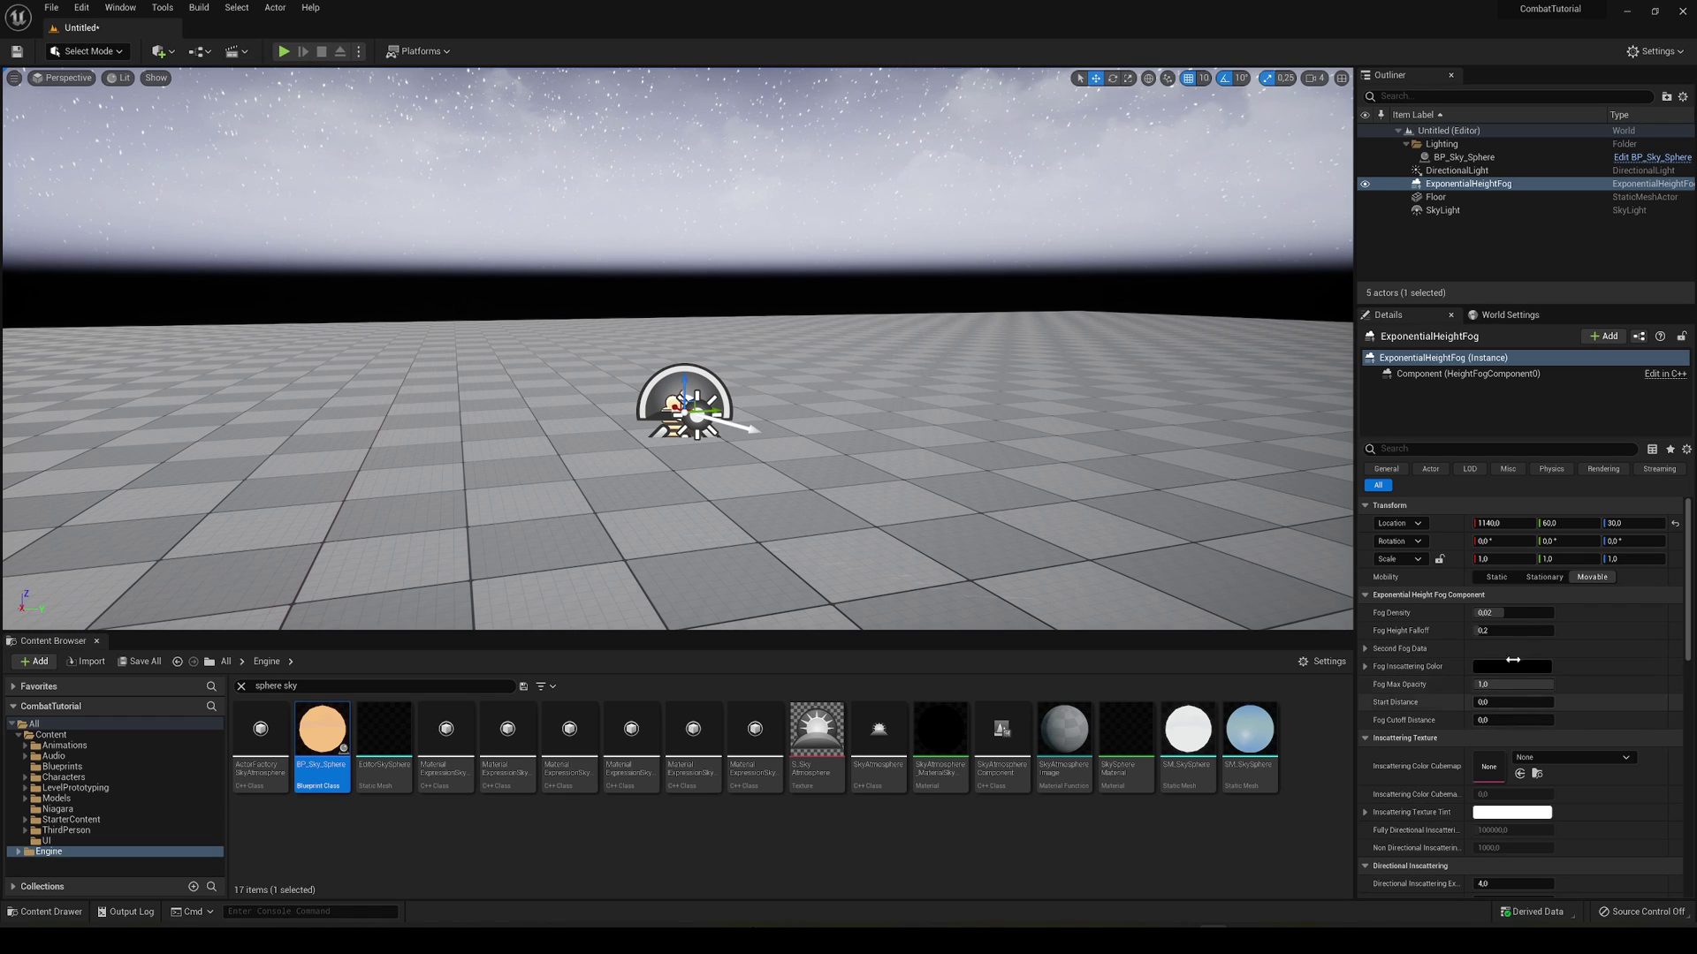
- Reduce the height fog's density, trying 0,004 and 0,0 before entering 0,0008
{"action": "left_click", "coordinate": [1511, 612]}
{"action": "type", "text": "0,004"}
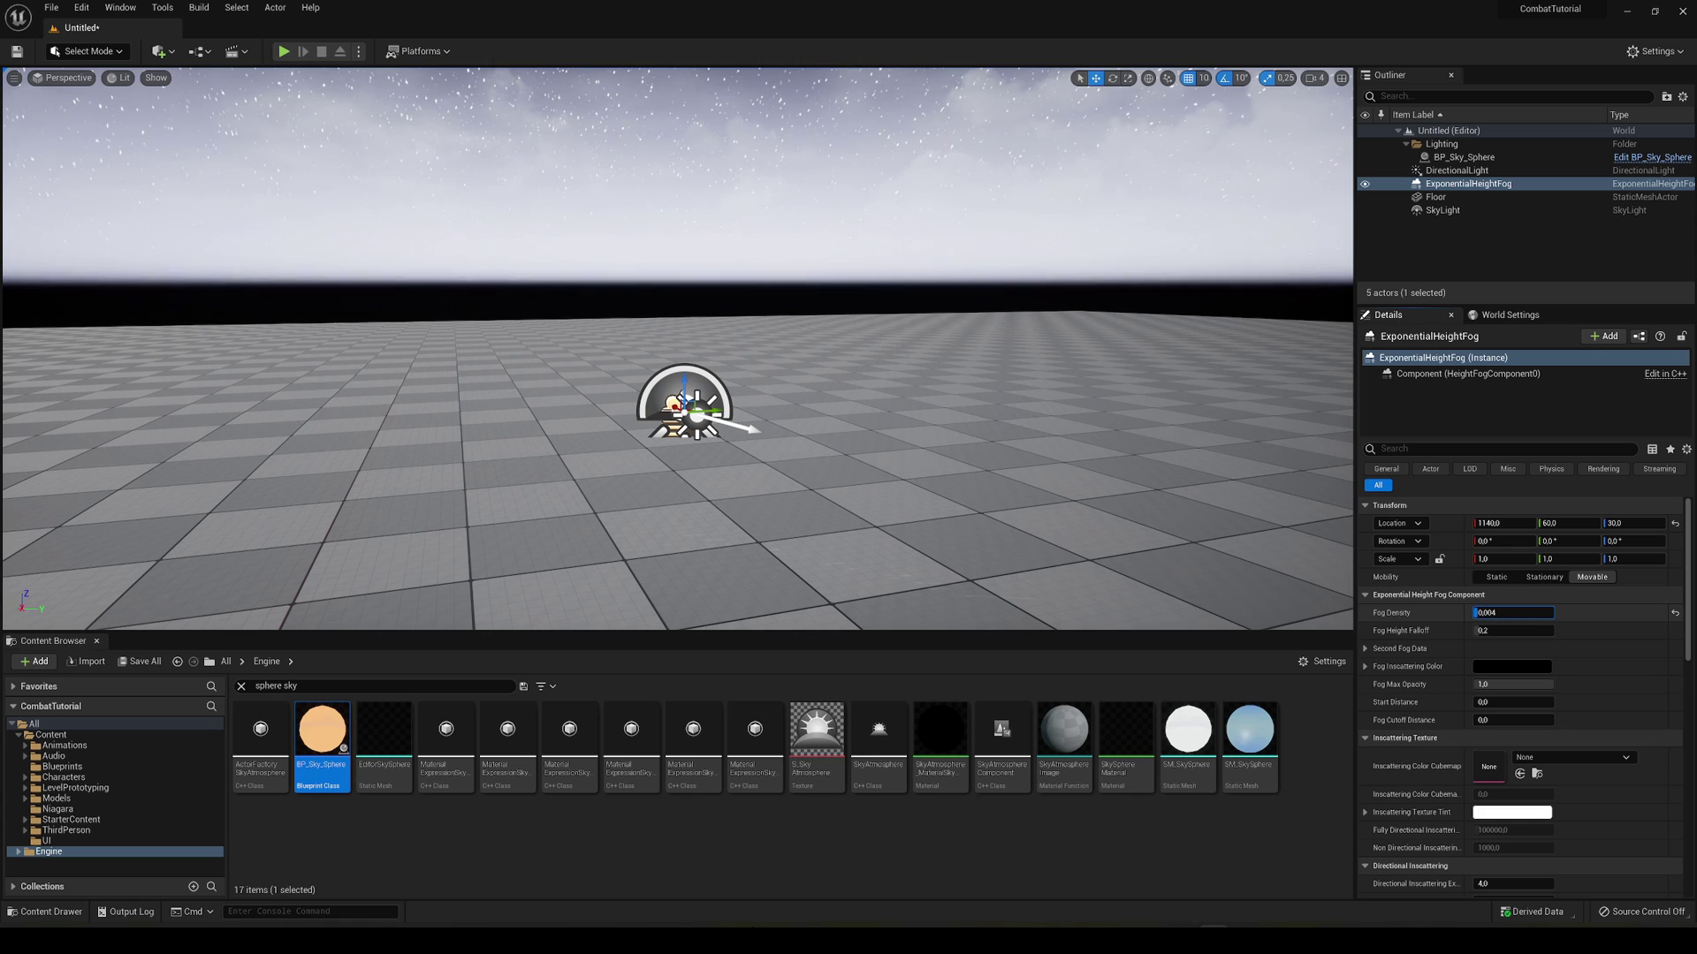
{"action": "left_click_drag", "start_coordinate": [1511, 612], "coordinate": [1478, 612]}
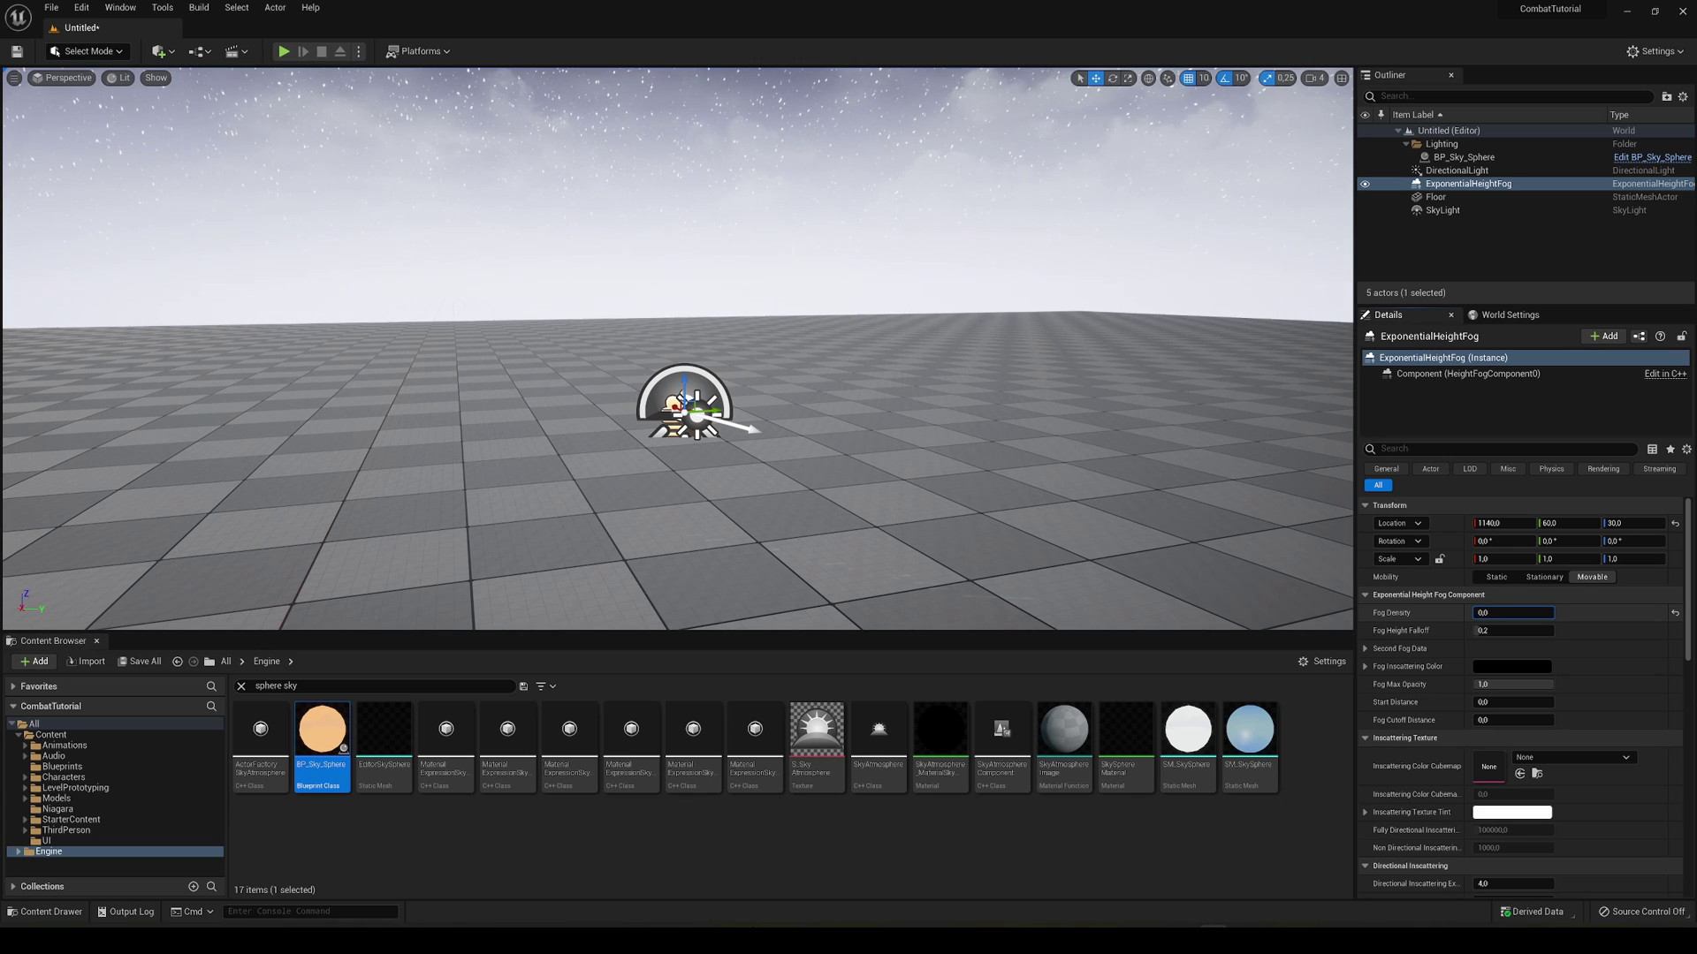
{"action": "type", "text": "008"}
{"action": "key", "text": "Return"}
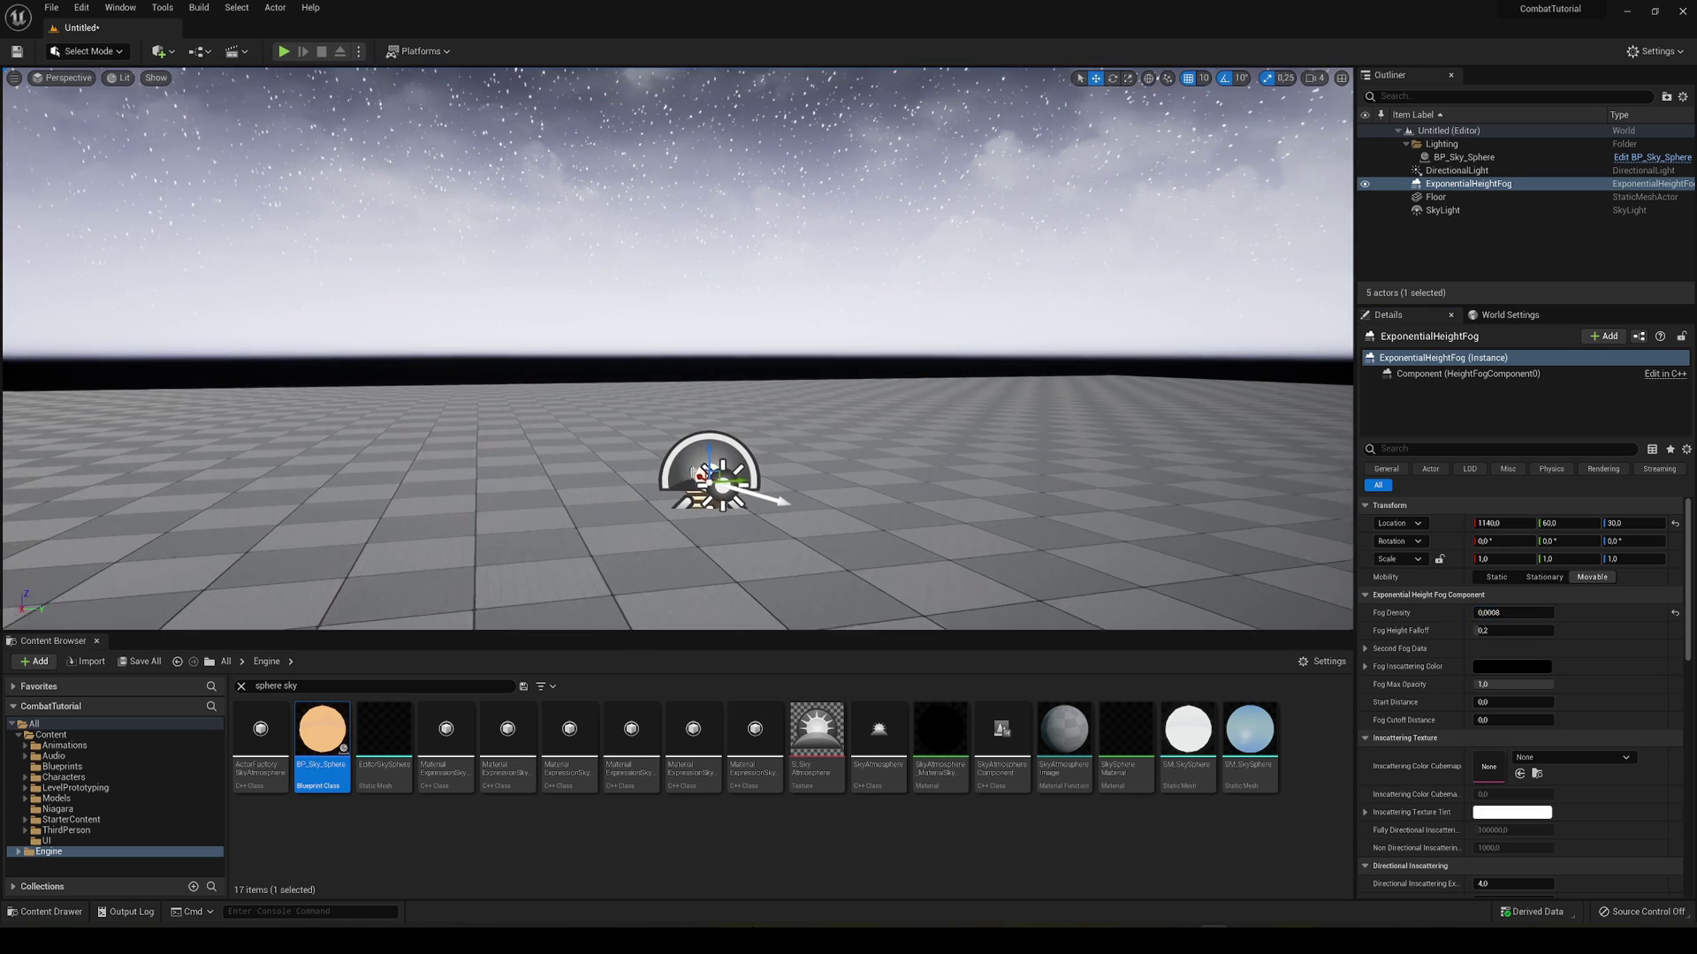
- Change the fog inscattering color from a trial blue to a pale grey-blue sampled from the sky in the viewport
{"action": "mouse_move", "coordinate": [677, 348]}
{"action": "right_mouse_down"}
{"action": "mouse_move", "coordinate": [910, 348]}
{"action": "mouse_move", "coordinate": [1060, 380]}
{"action": "mouse_move", "coordinate": [861, 408]}
{"action": "mouse_move", "coordinate": [941, 426]}
{"action": "mouse_move", "coordinate": [676, 353]}
{"action": "right_mouse_up"}
{"action": "left_click", "coordinate": [1510, 668]}
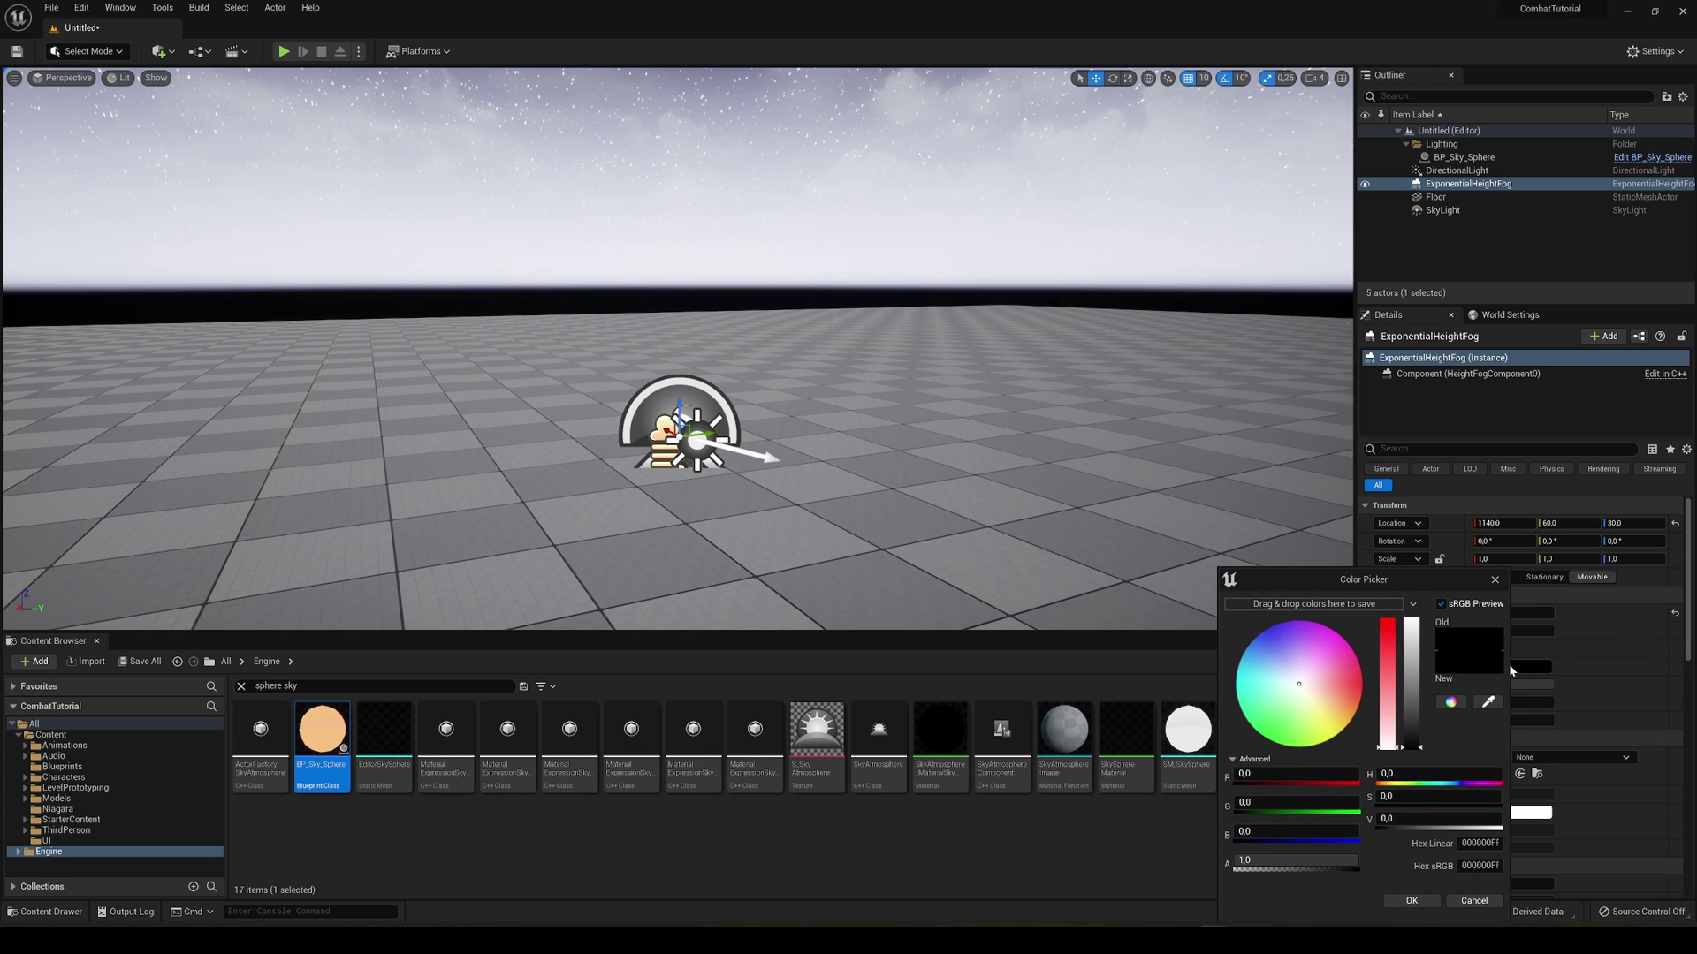
{"action": "left_click_drag", "start_coordinate": [1295, 681], "coordinate": [1245, 726]}
{"action": "left_click_drag", "start_coordinate": [1416, 700], "coordinate": [1415, 628]}
{"action": "left_click_drag", "start_coordinate": [1247, 722], "coordinate": [1269, 635]}
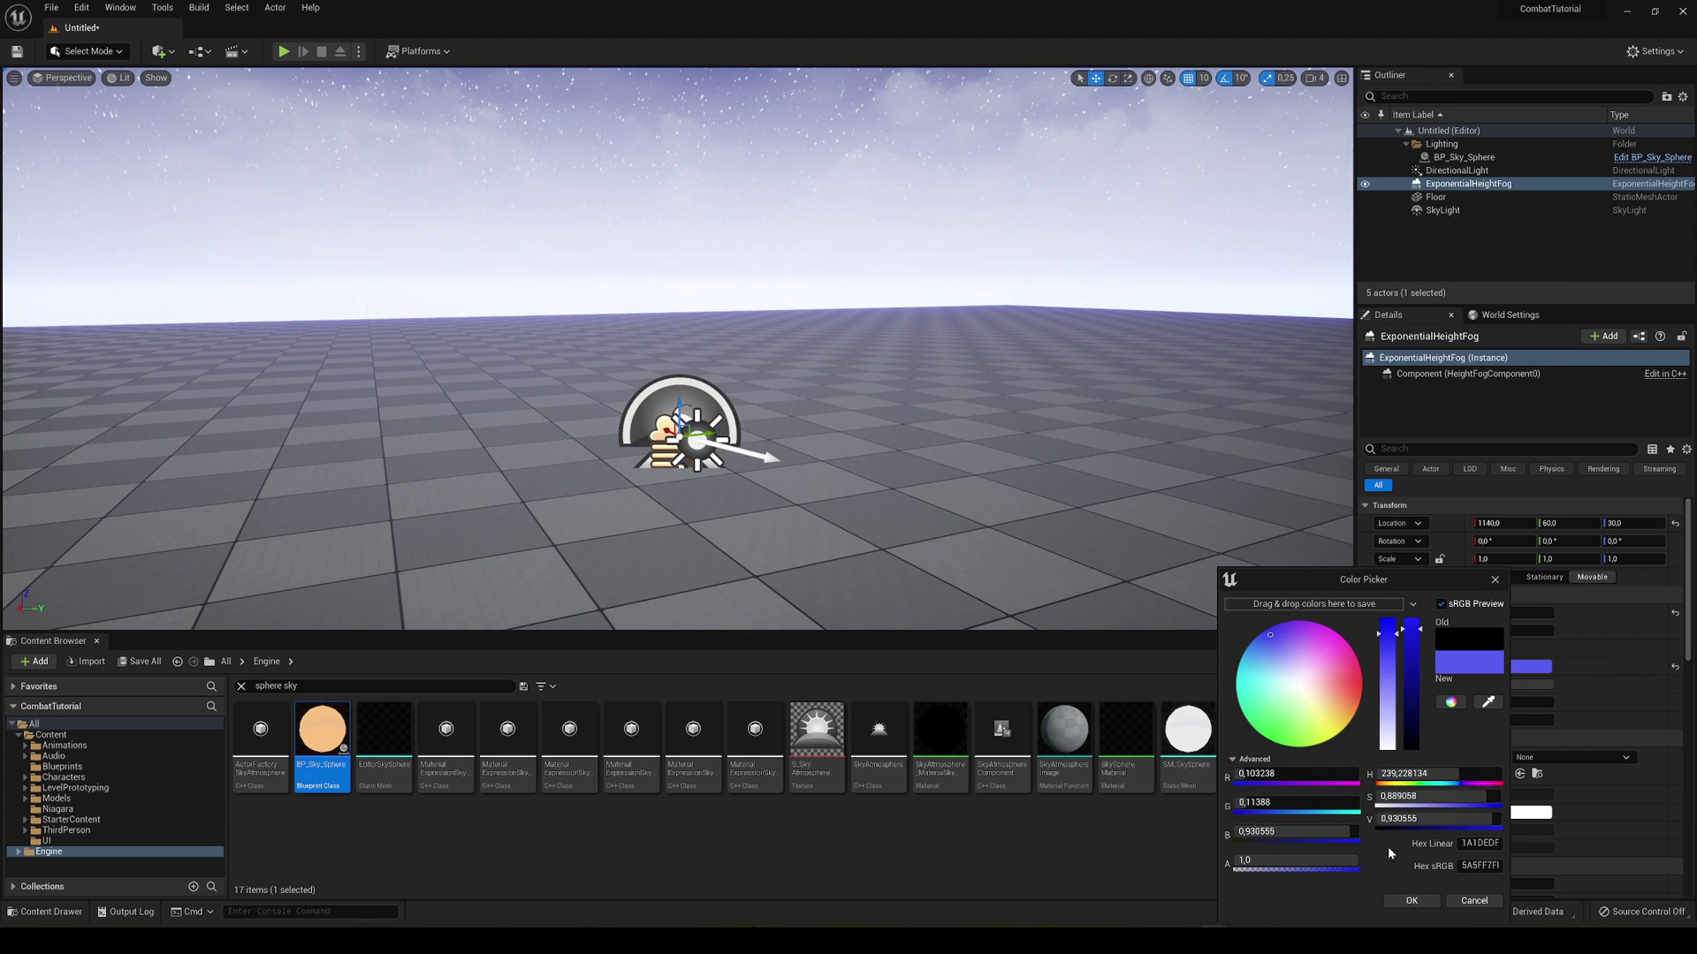
{"action": "left_click", "coordinate": [1488, 702]}
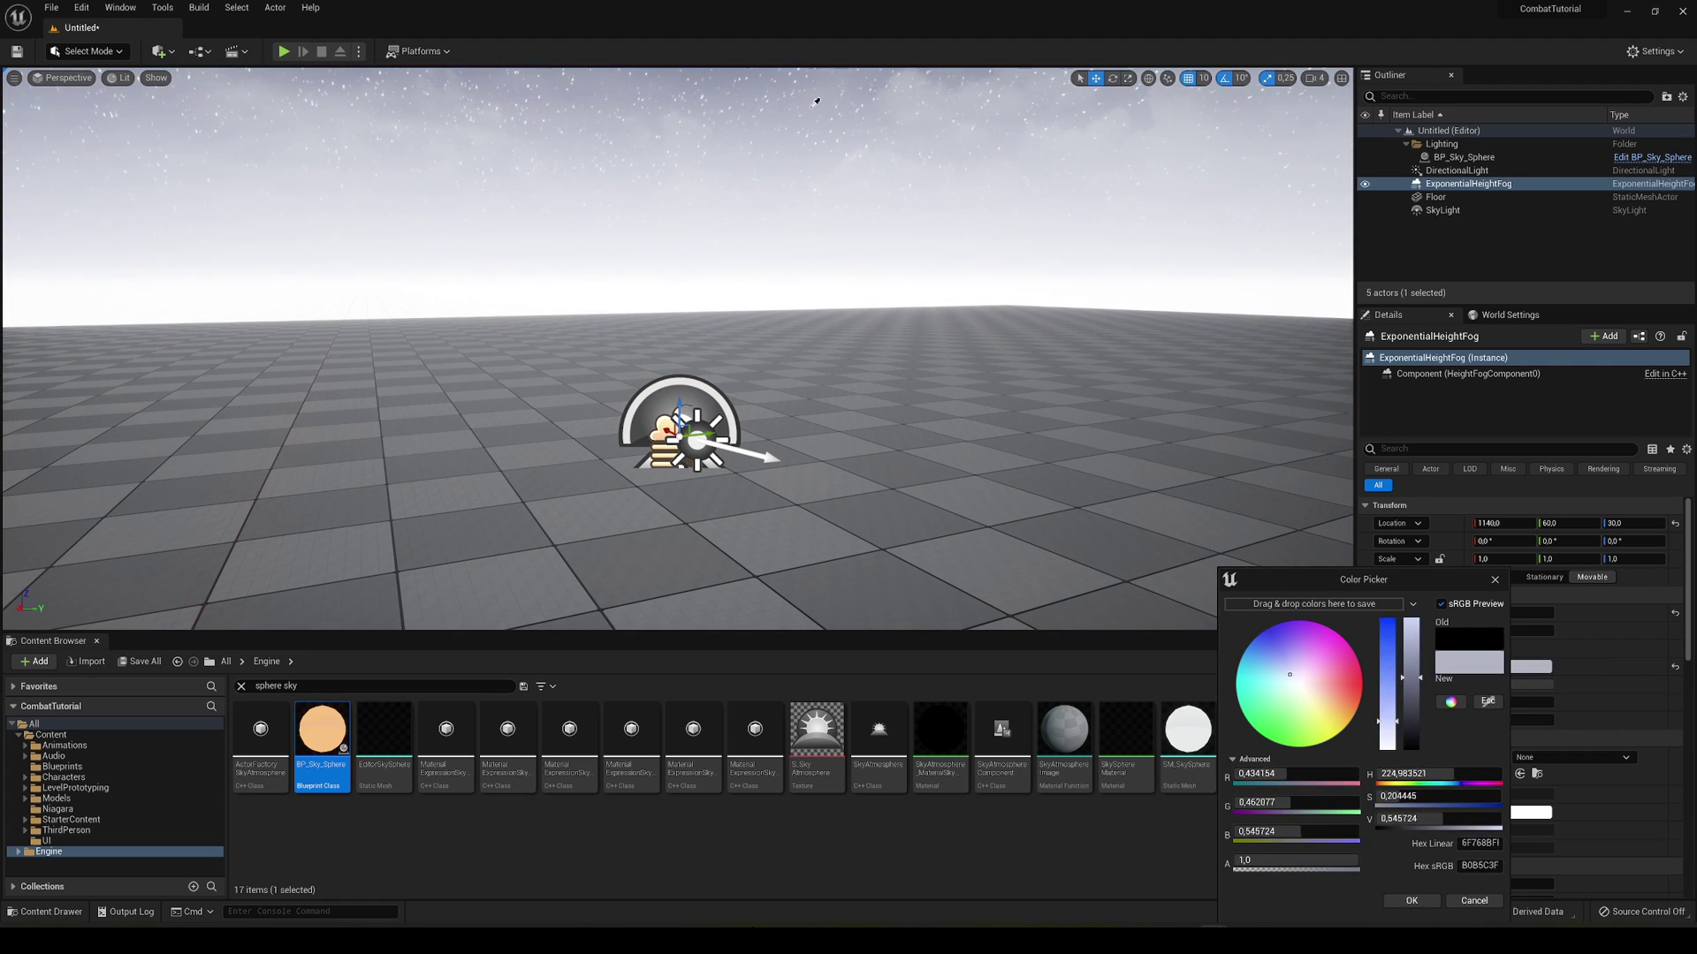
{"action": "left_click", "coordinate": [826, 101]}
{"action": "right_click_drag", "start_coordinate": [689, 178], "coordinate": [748, 174]}
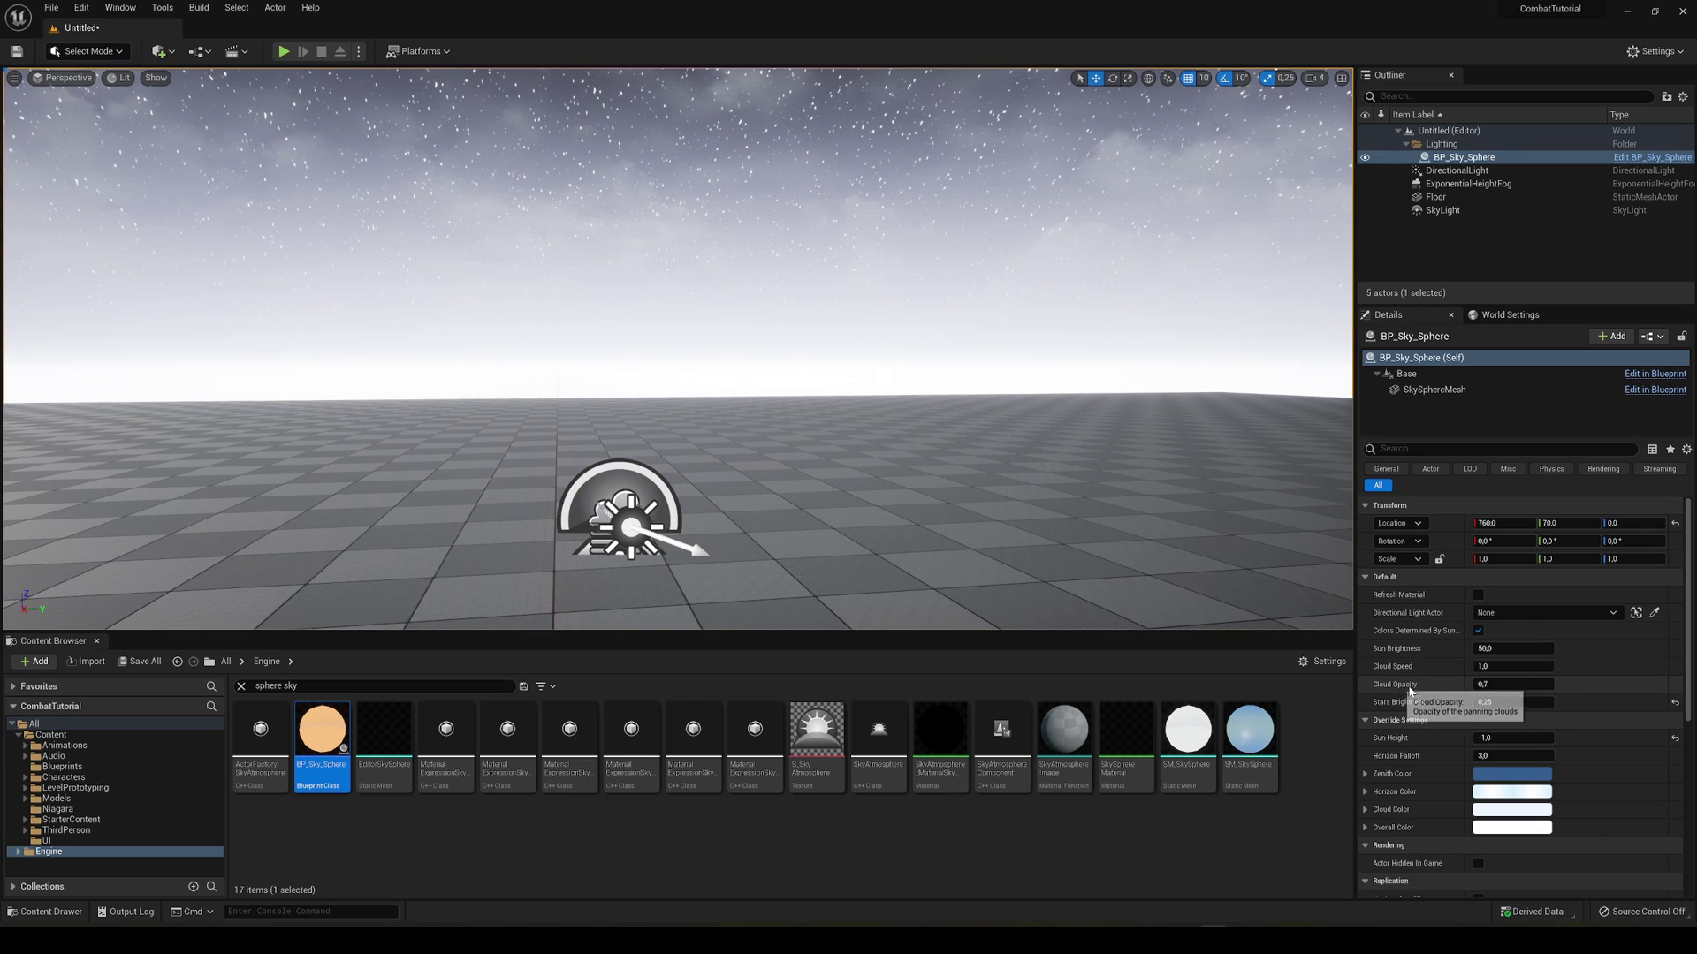
- Set the fog density of the ExponentialHeightFog actor to 0,001
{"action": "left_click", "coordinate": [1466, 184]}
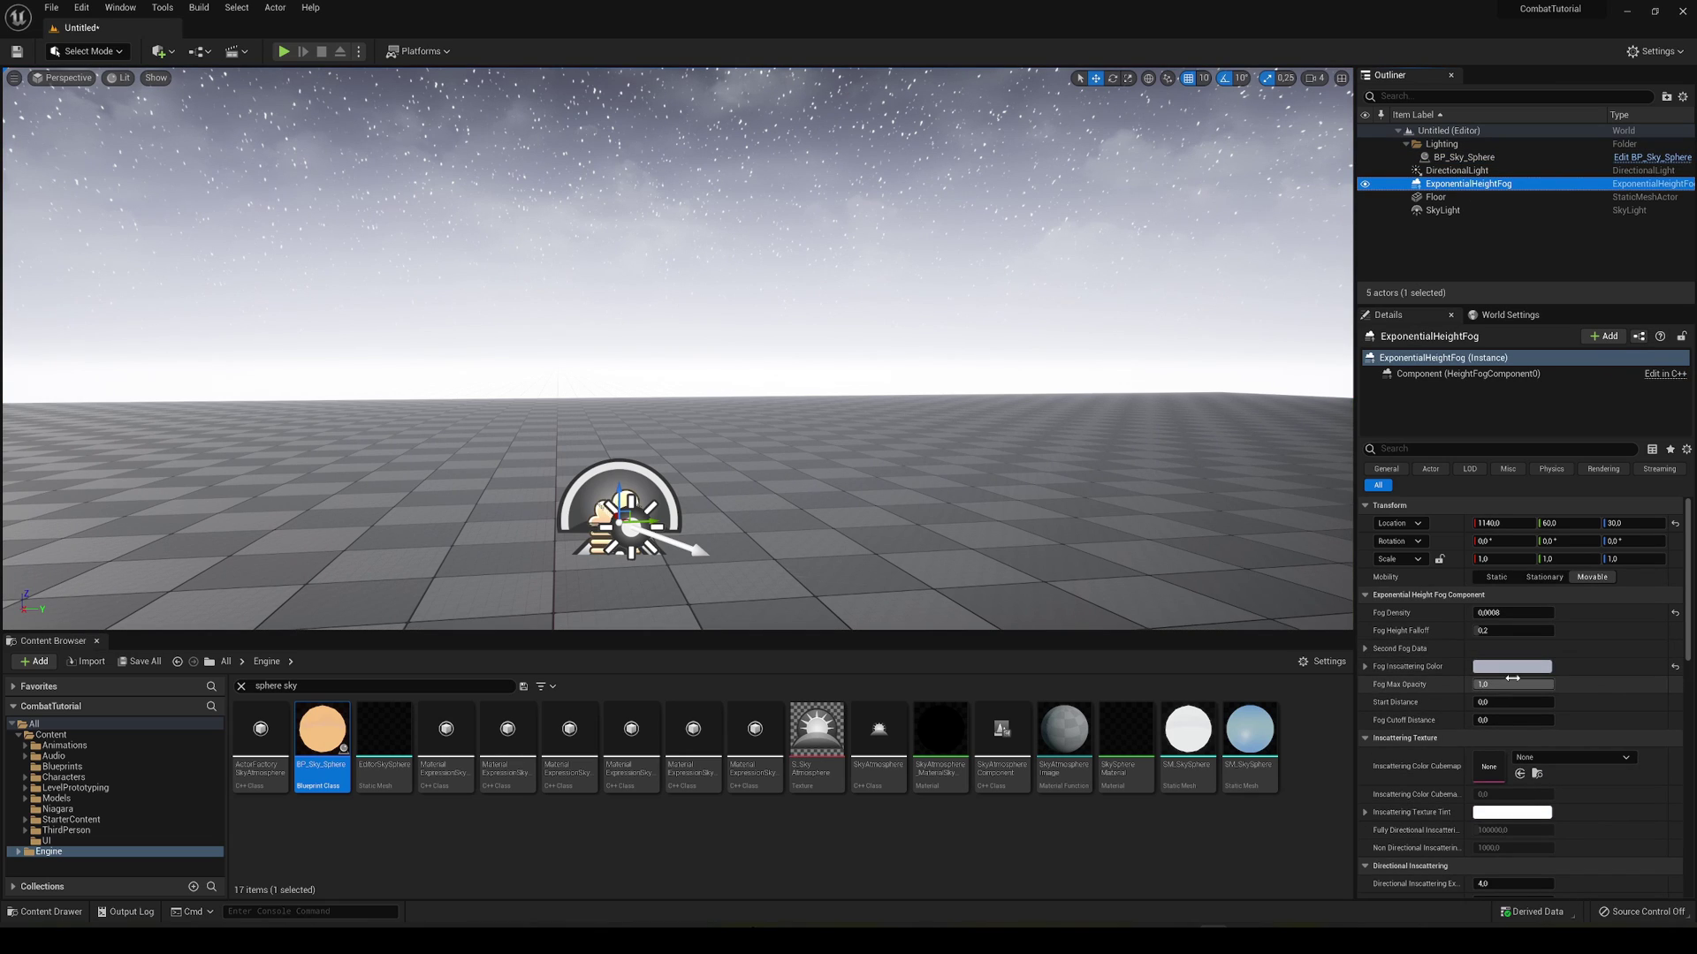
{"action": "left_click", "coordinate": [1475, 673]}
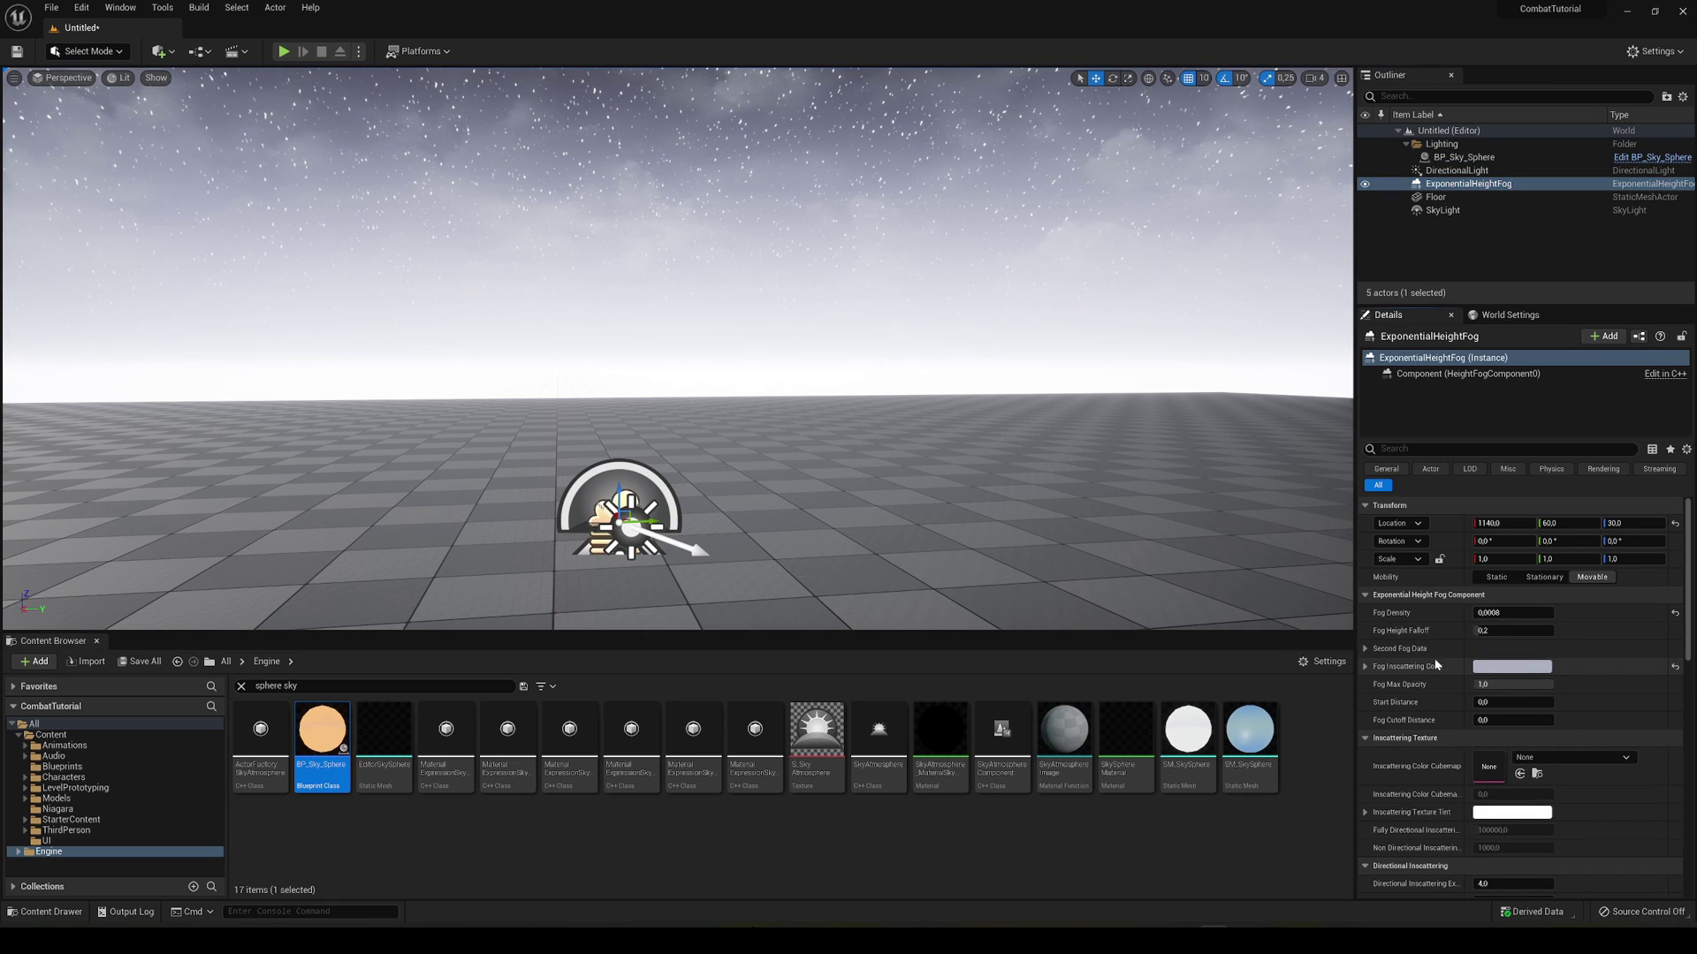
{"action": "left_click_drag", "start_coordinate": [1499, 613], "coordinate": [1473, 613]}
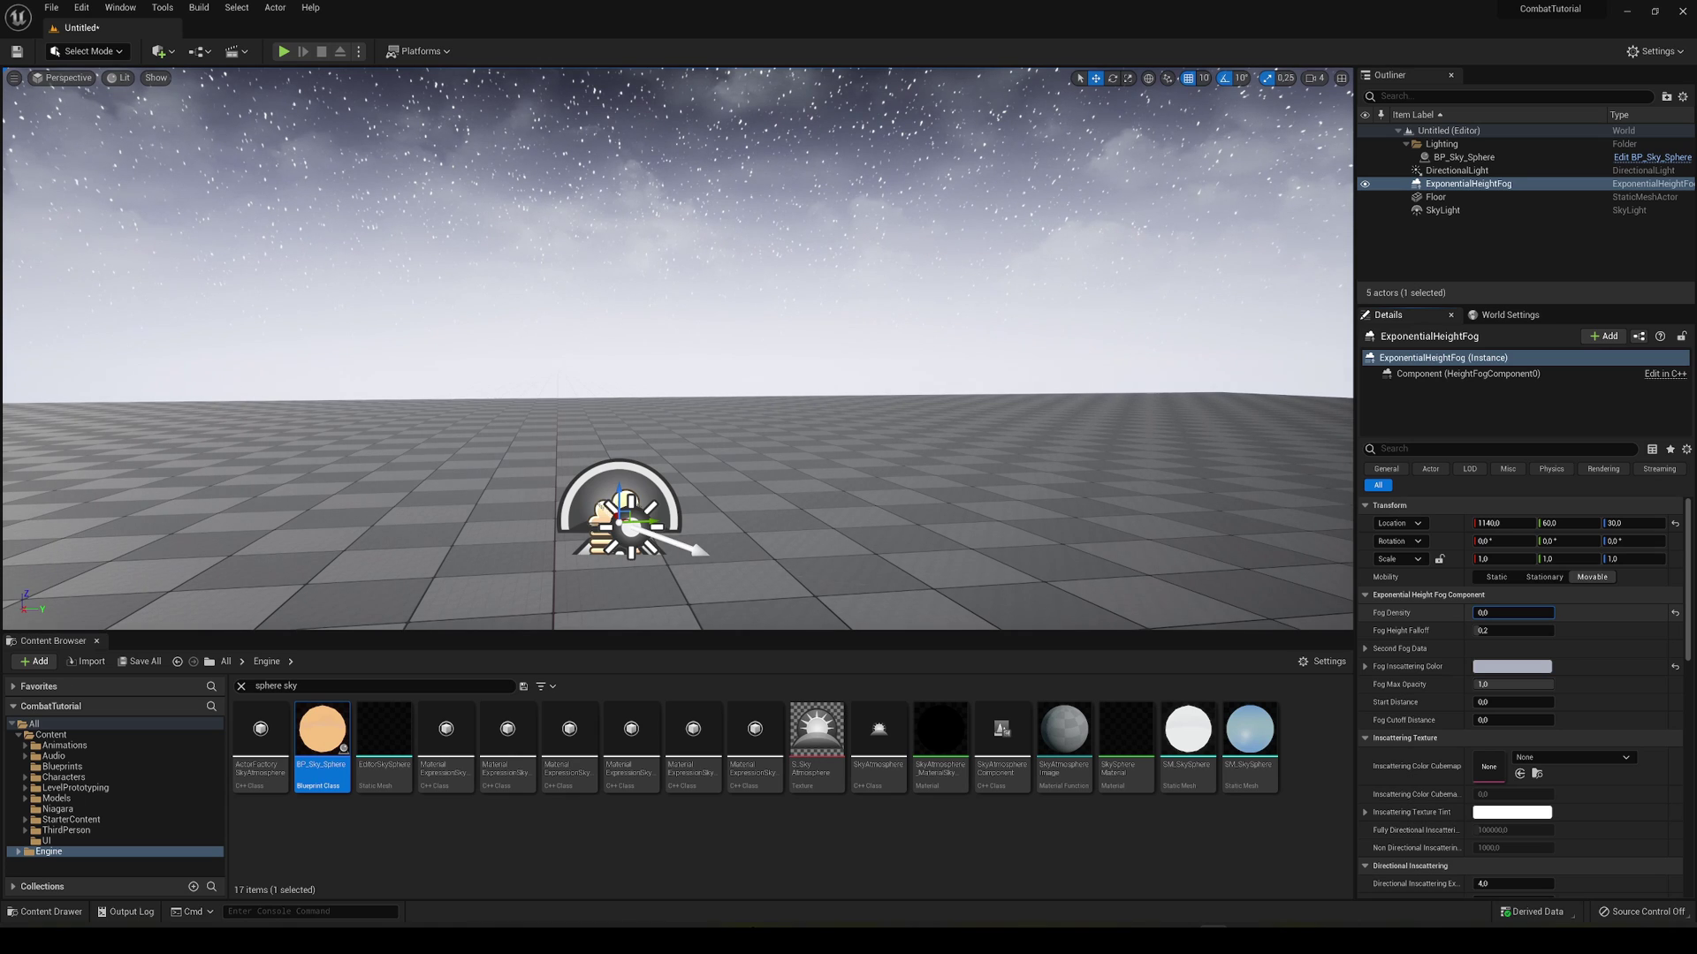
{"action": "left_click", "coordinate": [1510, 614]}
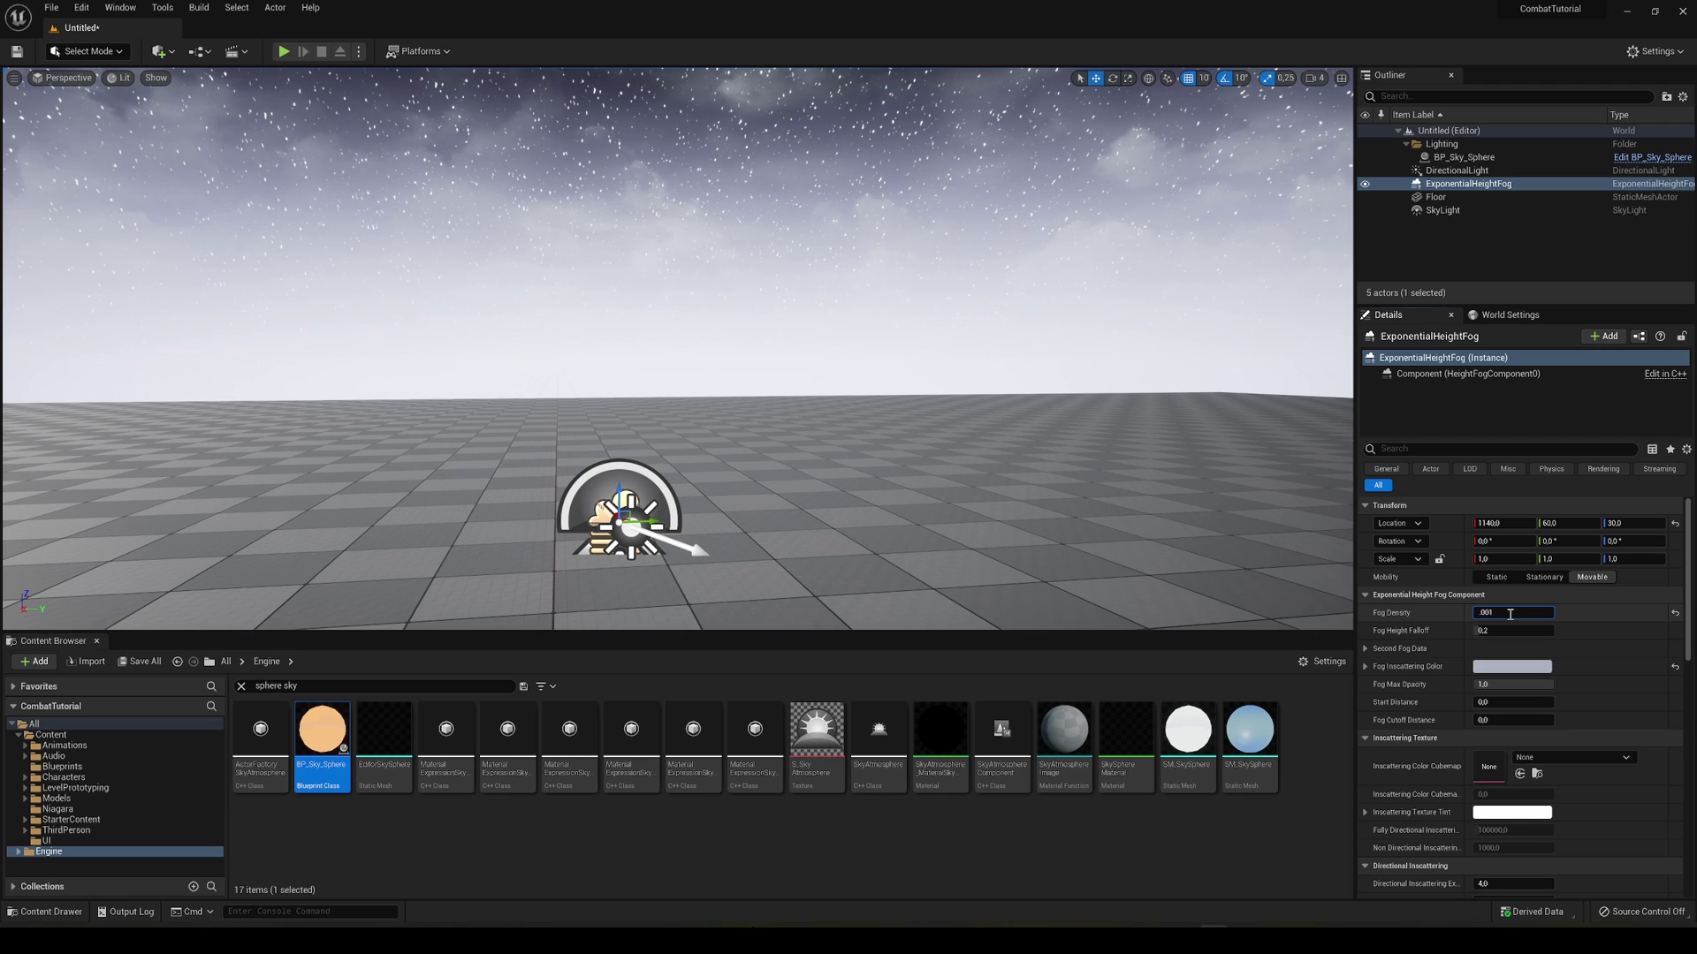
{"action": "key", "text": "Return"}
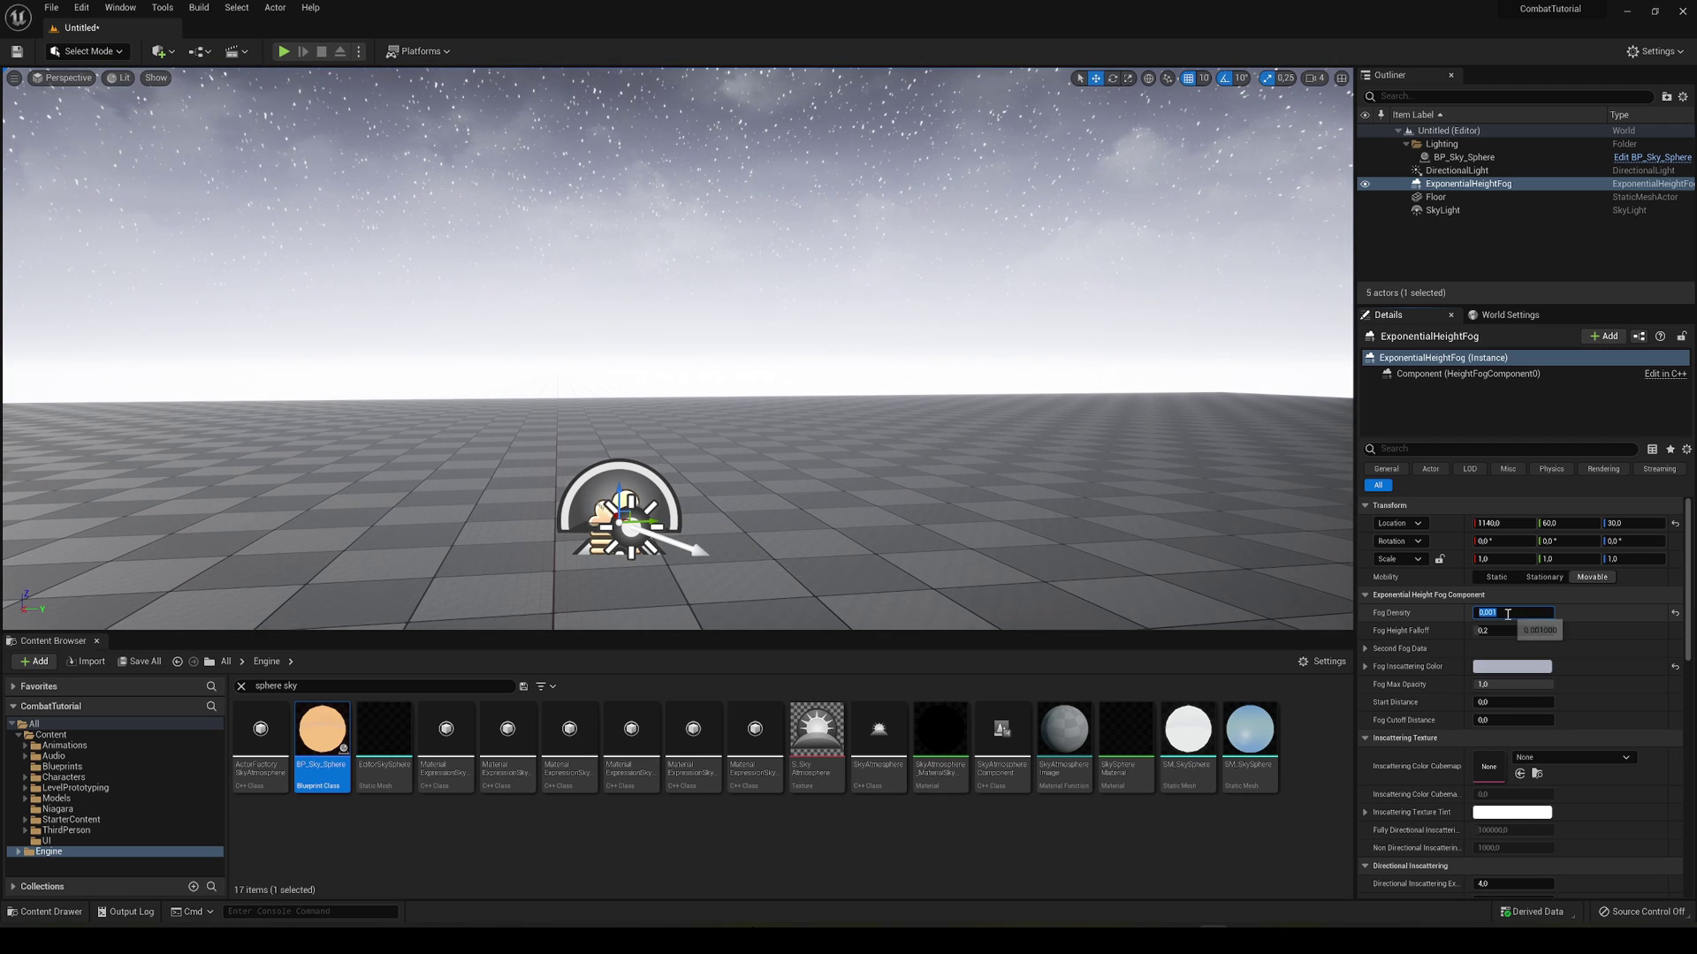
- Adjust the fog's height falloff to about 1,38 and max opacity to about 0,98, with a cutoff distance of 100000
{"action": "mouse_move", "coordinate": [1478, 630]}
{"action": "left_mouse_down"}
{"action": "mouse_move", "coordinate": [1564, 631]}
{"action": "mouse_move", "coordinate": [1482, 630]}
{"action": "left_mouse_up"}
{"action": "left_click_drag", "start_coordinate": [1513, 684], "coordinate": [1554, 719]}
{"action": "type", "text": "10000000"}
{"action": "key", "text": "Return"}
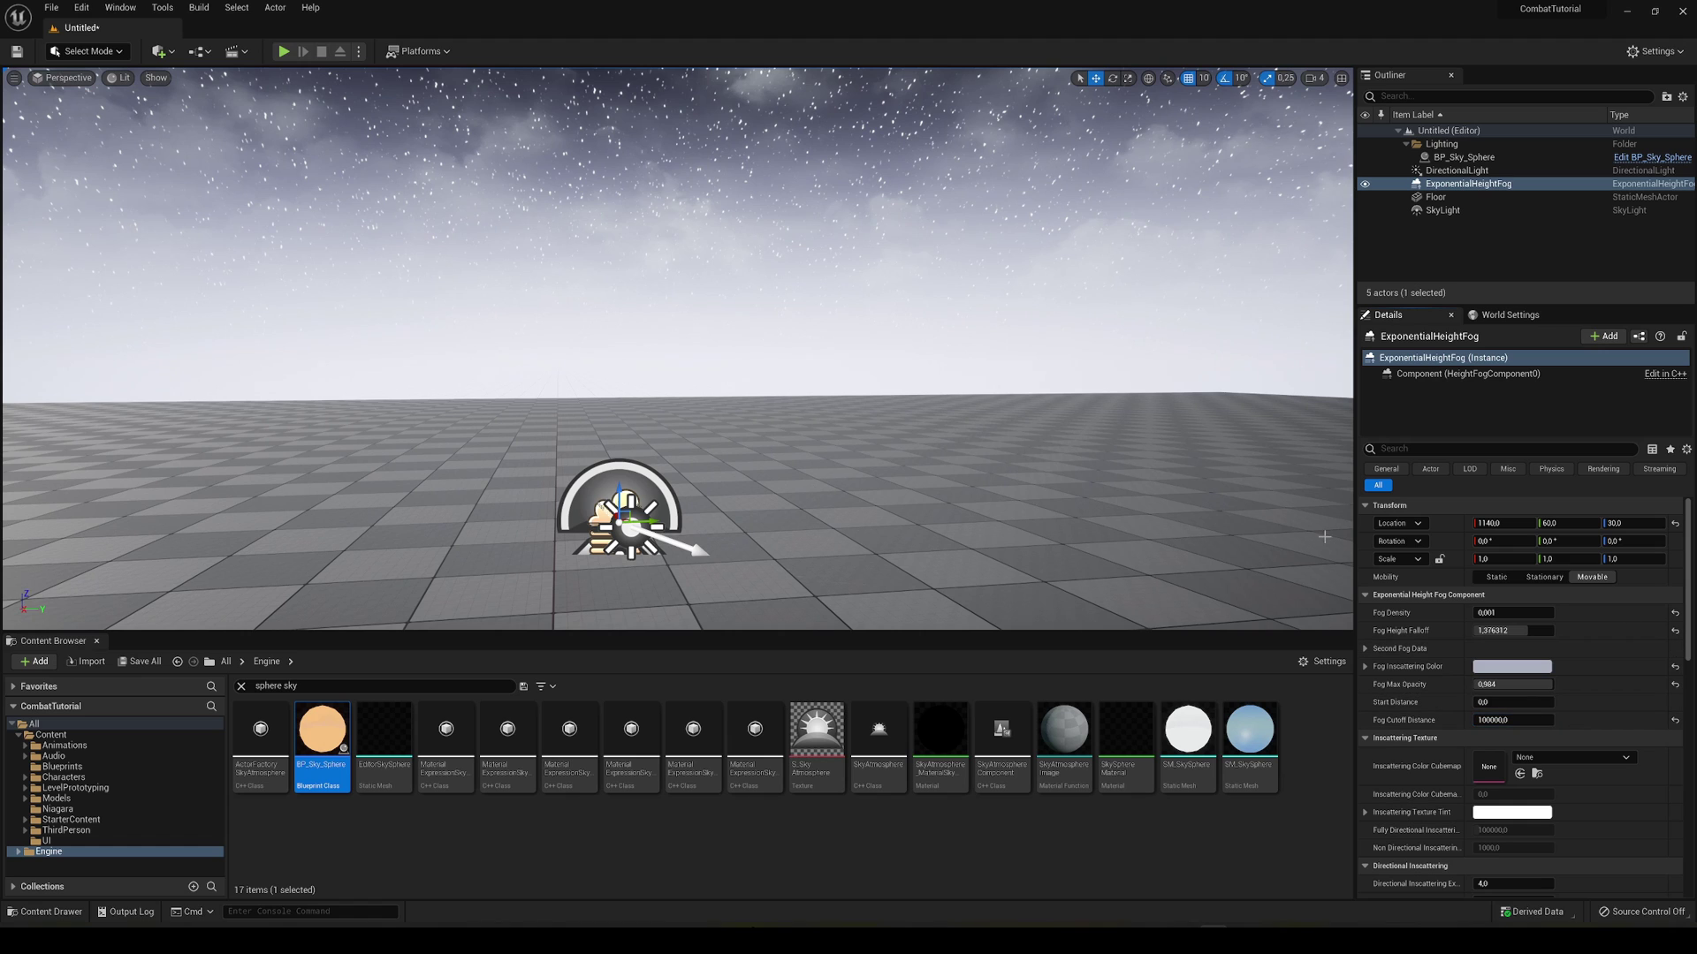
{"action": "key", "text": "s"}
{"action": "mouse_move", "coordinate": [957, 421]}
{"action": "right_mouse_down"}
{"action": "mouse_move", "coordinate": [949, 378]}
{"action": "mouse_move", "coordinate": [947, 398]}
{"action": "right_mouse_up"}
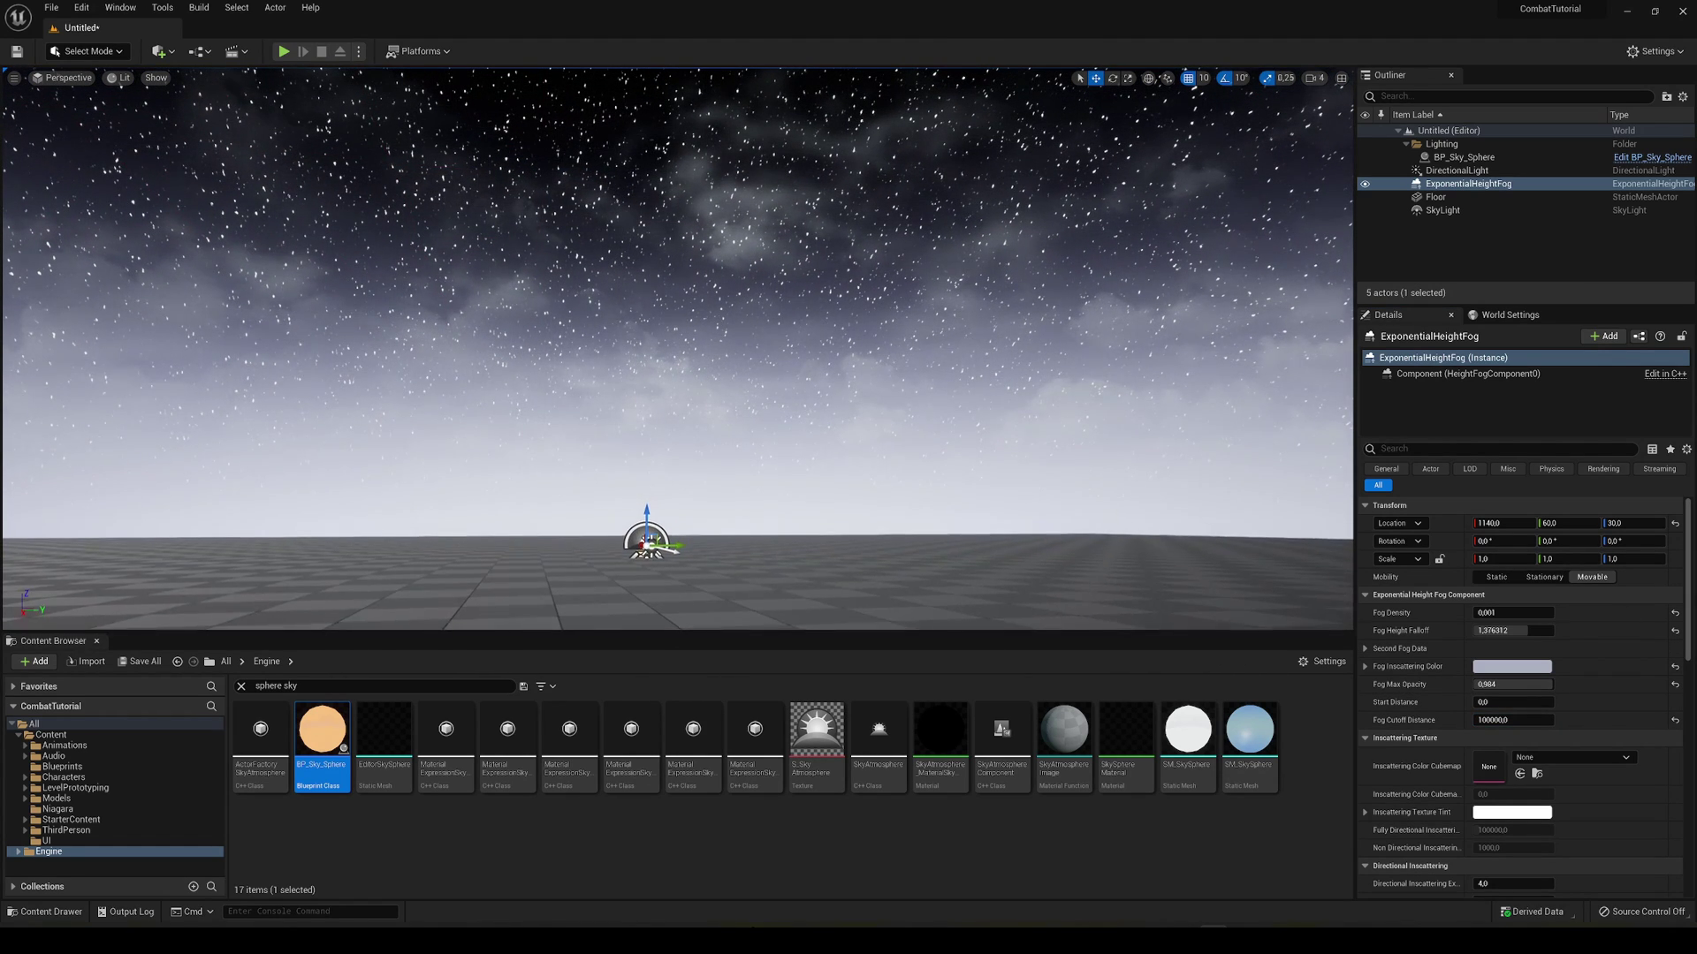
- Add a sphere shape to the level as the base for the moon
{"action": "left_click", "coordinate": [172, 53]}
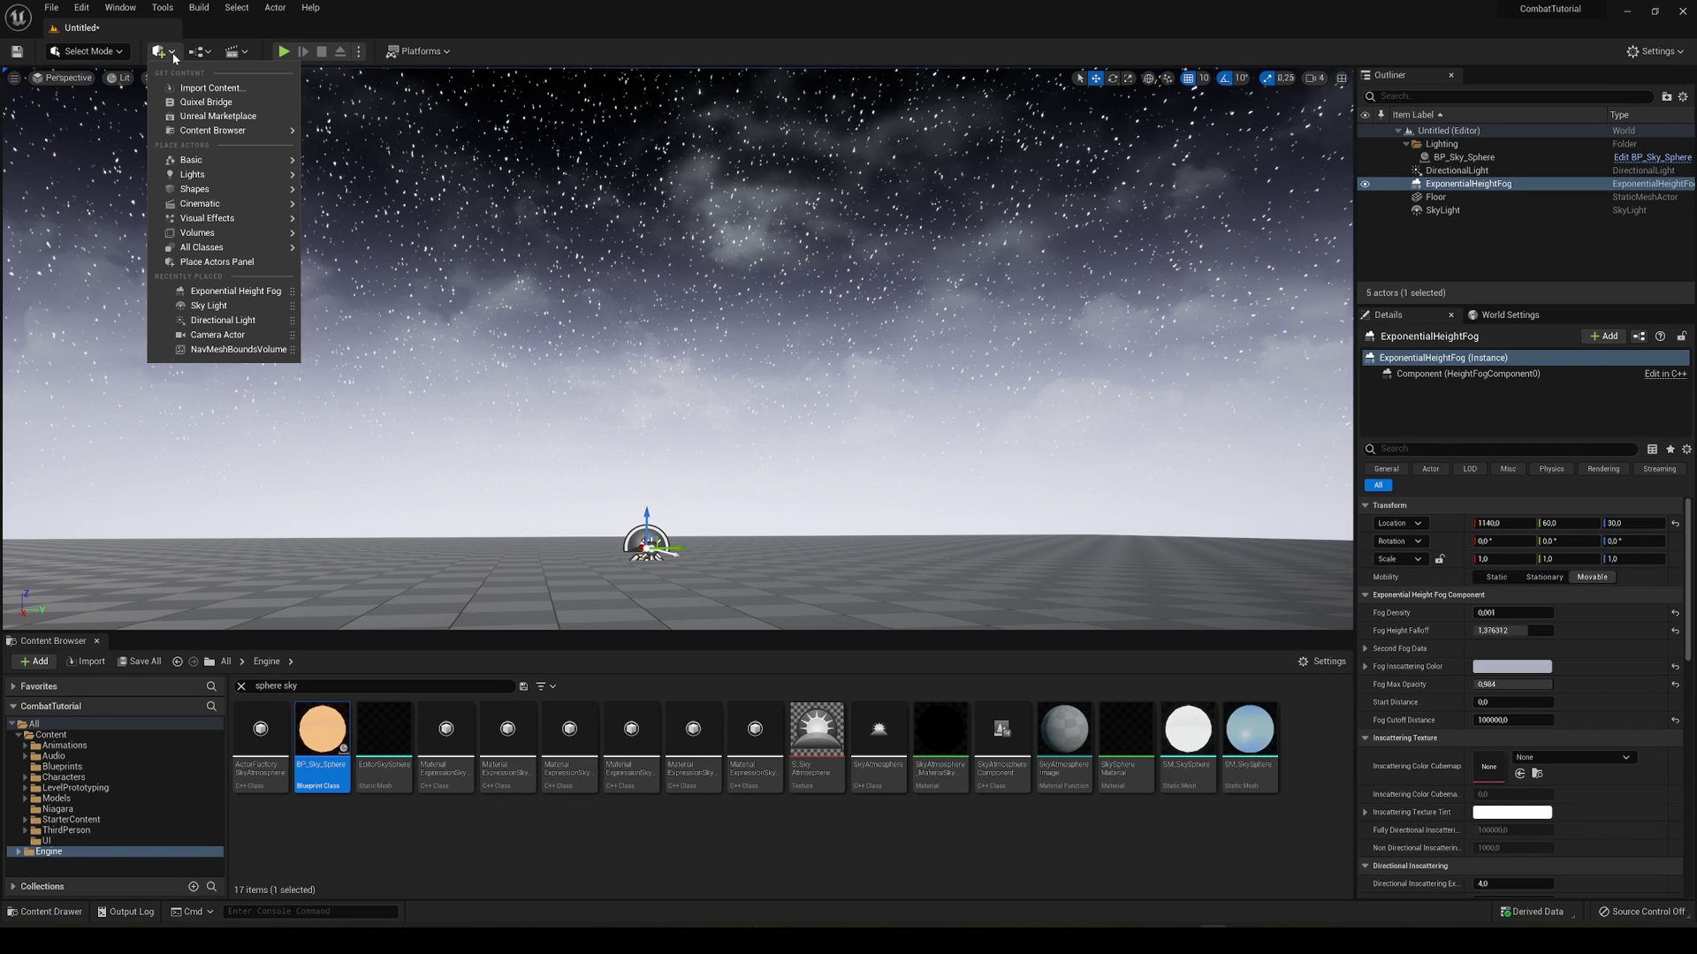
{"action": "mouse_move", "coordinate": [203, 191]}
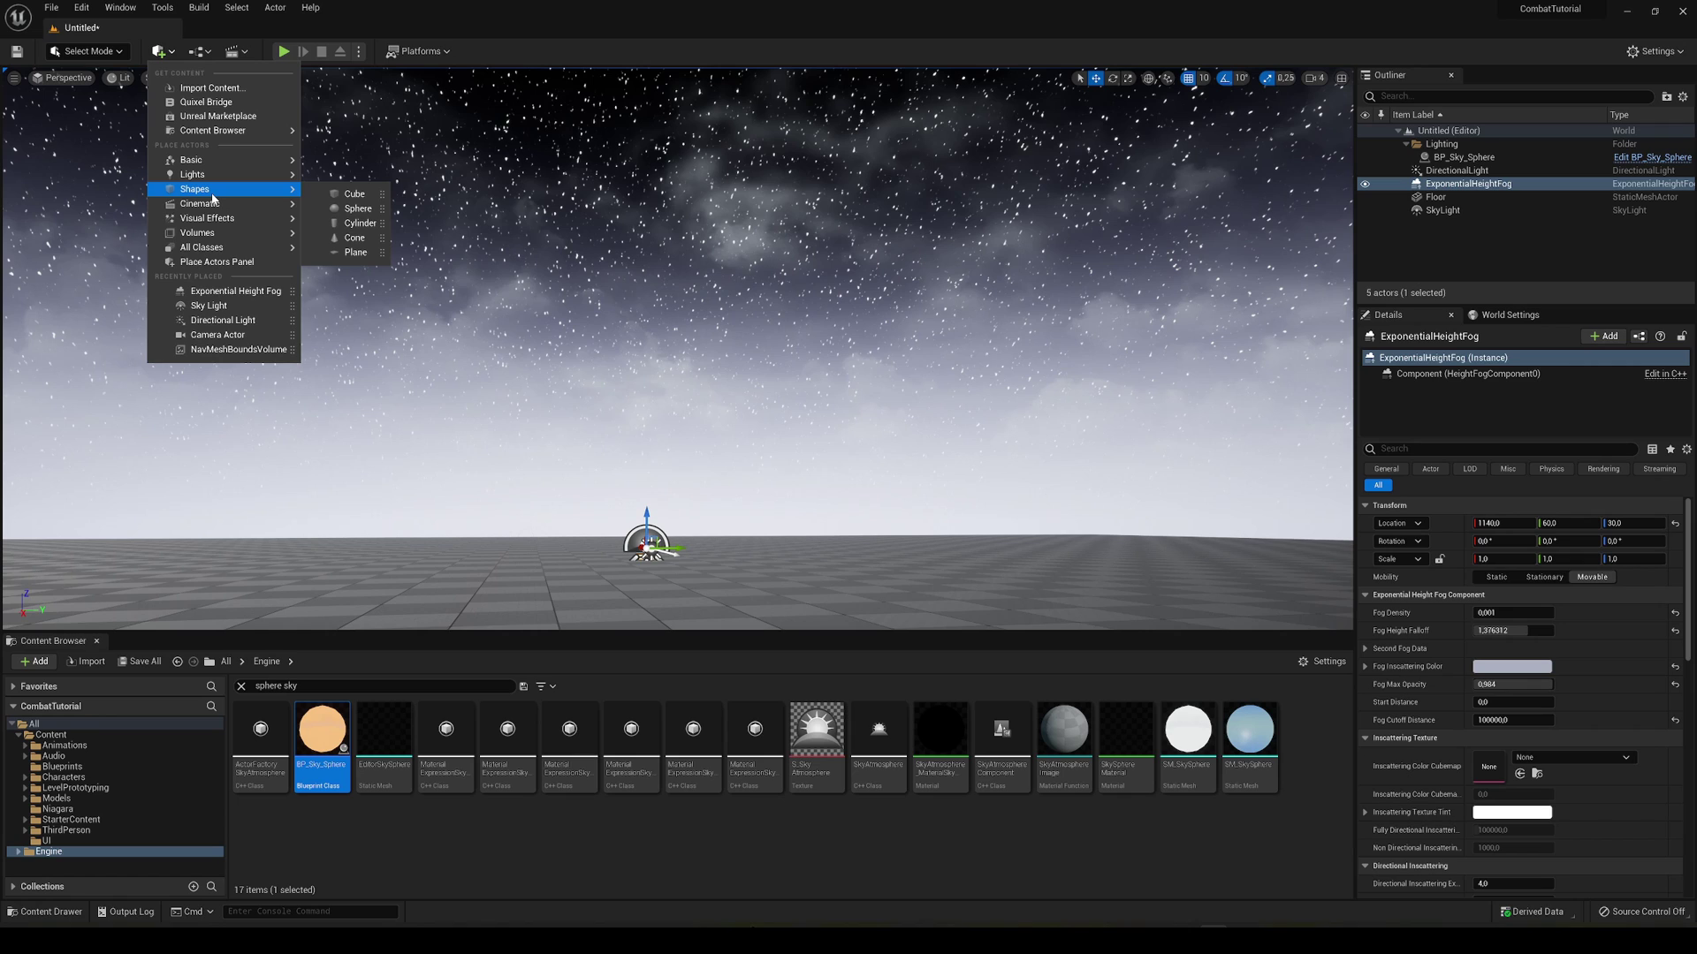
{"action": "left_click", "coordinate": [358, 209]}
{"action": "scroll", "coordinate": [610, 336], "scroll_direction": "up", "scroll_amount": 10}
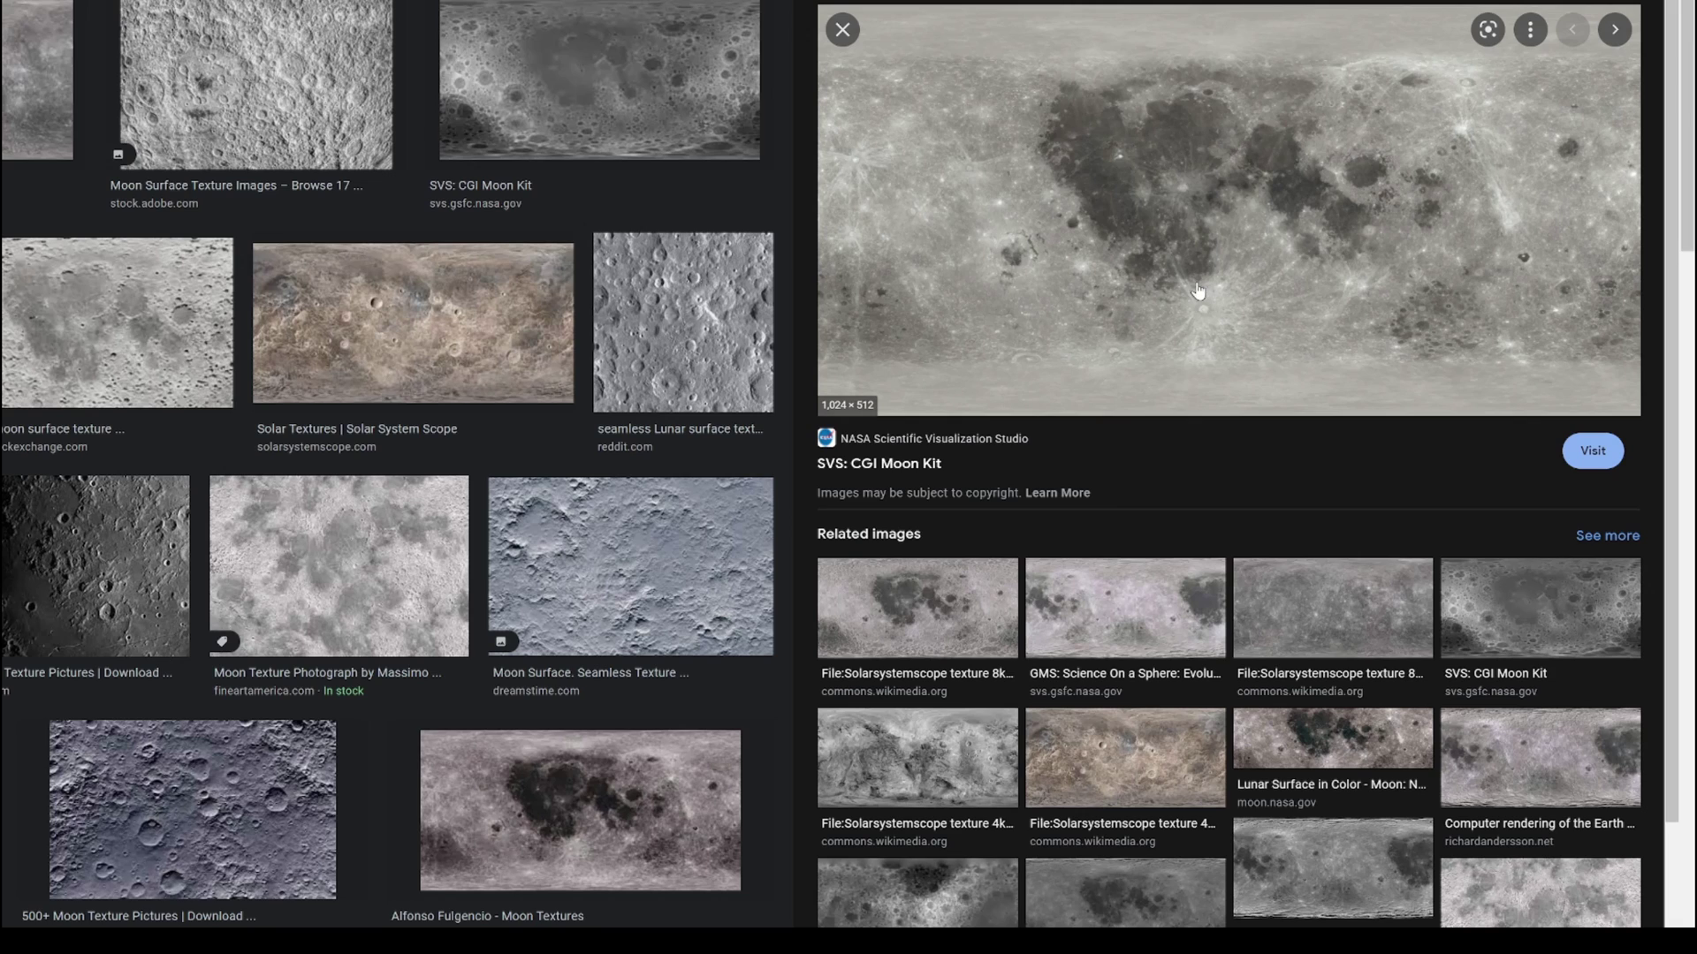
- Get the NASA CGI Moon Kit image from the browser's image results and locate the lroc_color_poles_1k texture in the project's Moon folder
{"action": "right_click", "coordinate": [1144, 274]}
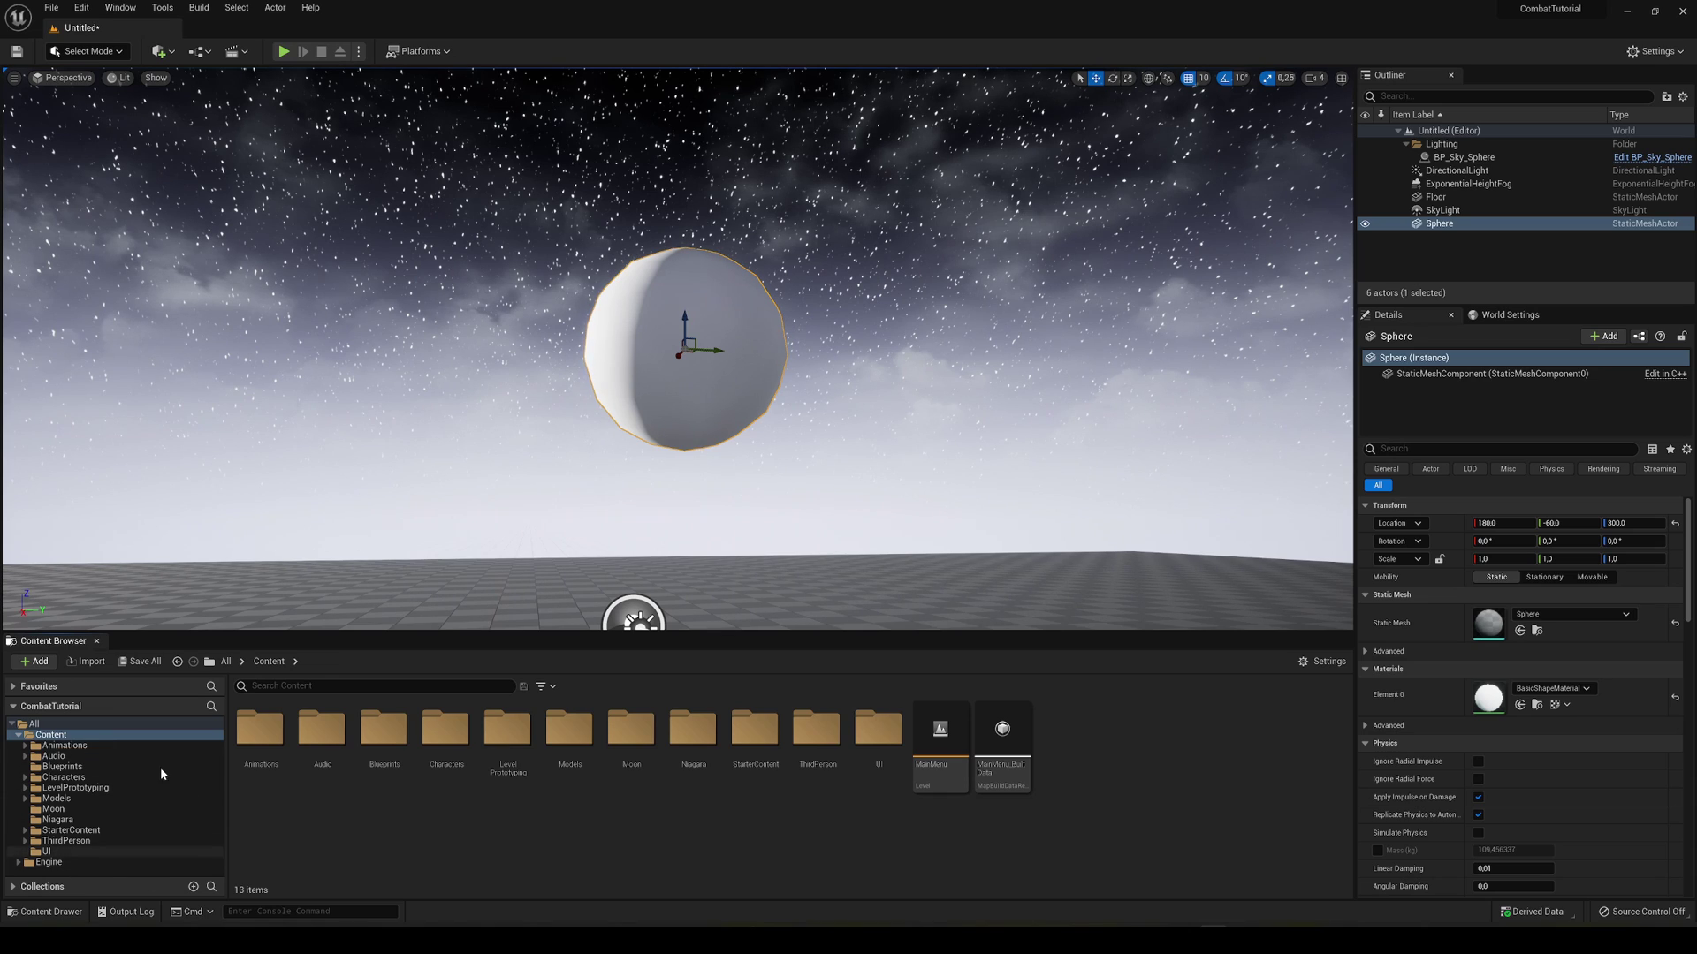
{"action": "left_click", "coordinate": [632, 776]}
{"action": "double_click", "coordinate": [632, 776]}
{"action": "left_click", "coordinate": [274, 743]}
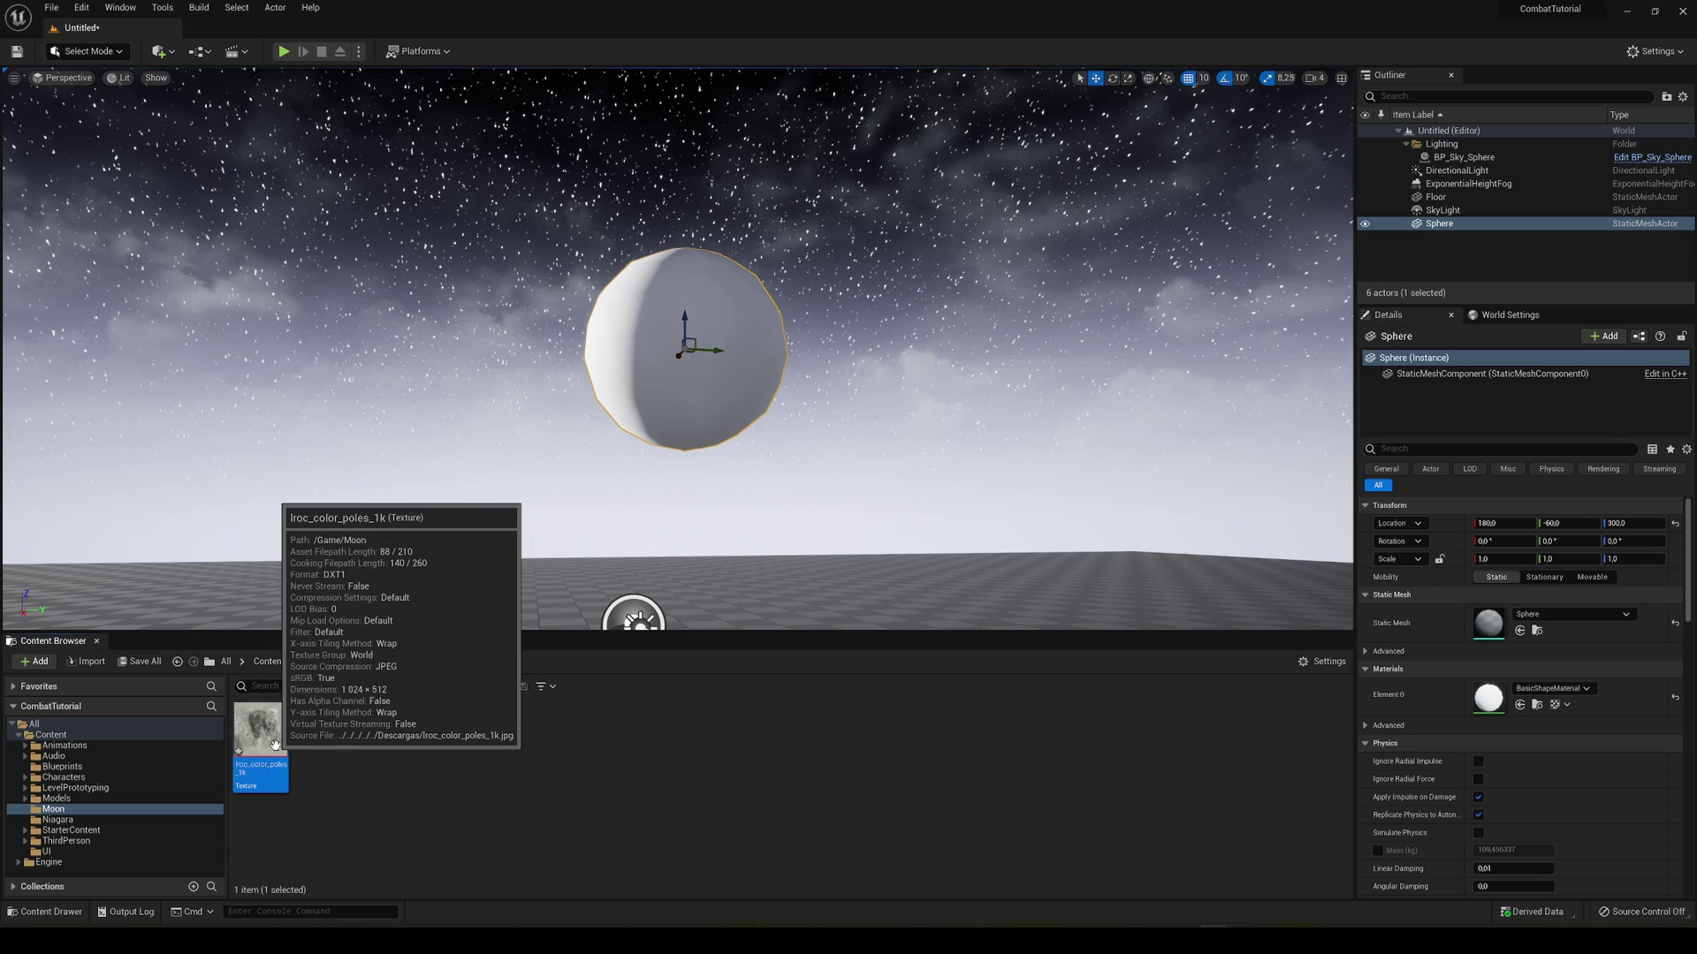
{"action": "left_click", "coordinate": [369, 781]}
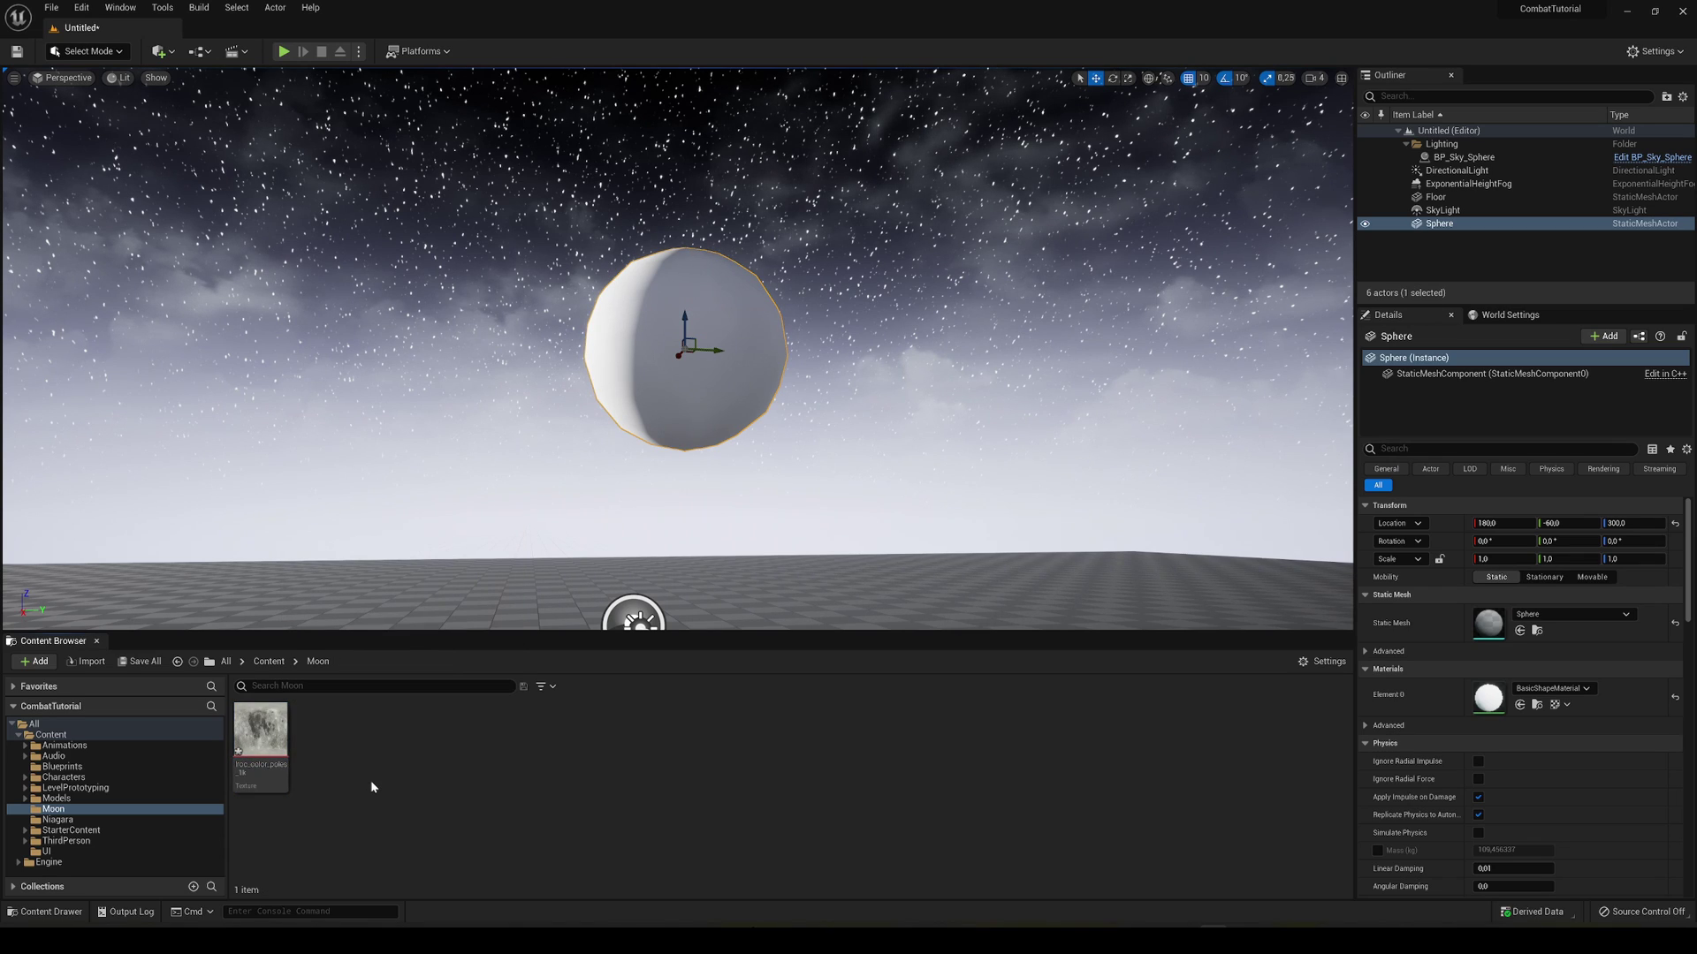
- Create a material named MoonMat in the Moon folder and open it for editing
{"action": "right_click", "coordinate": [341, 762]}
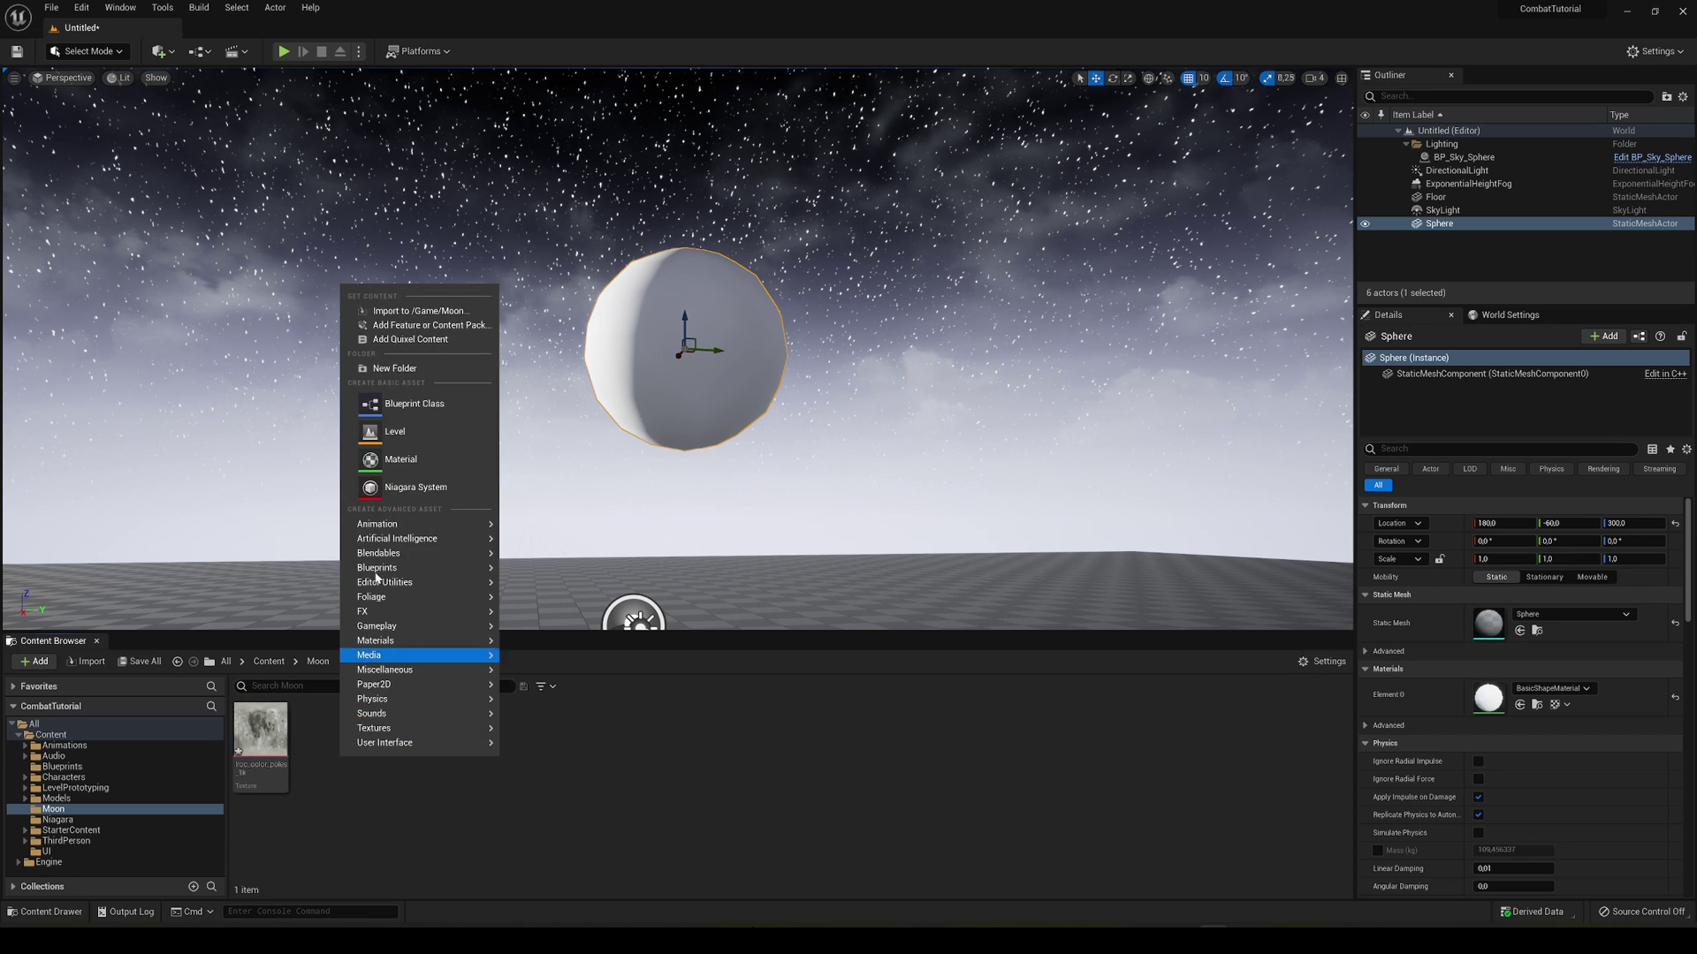
{"action": "left_click", "coordinate": [400, 460]}
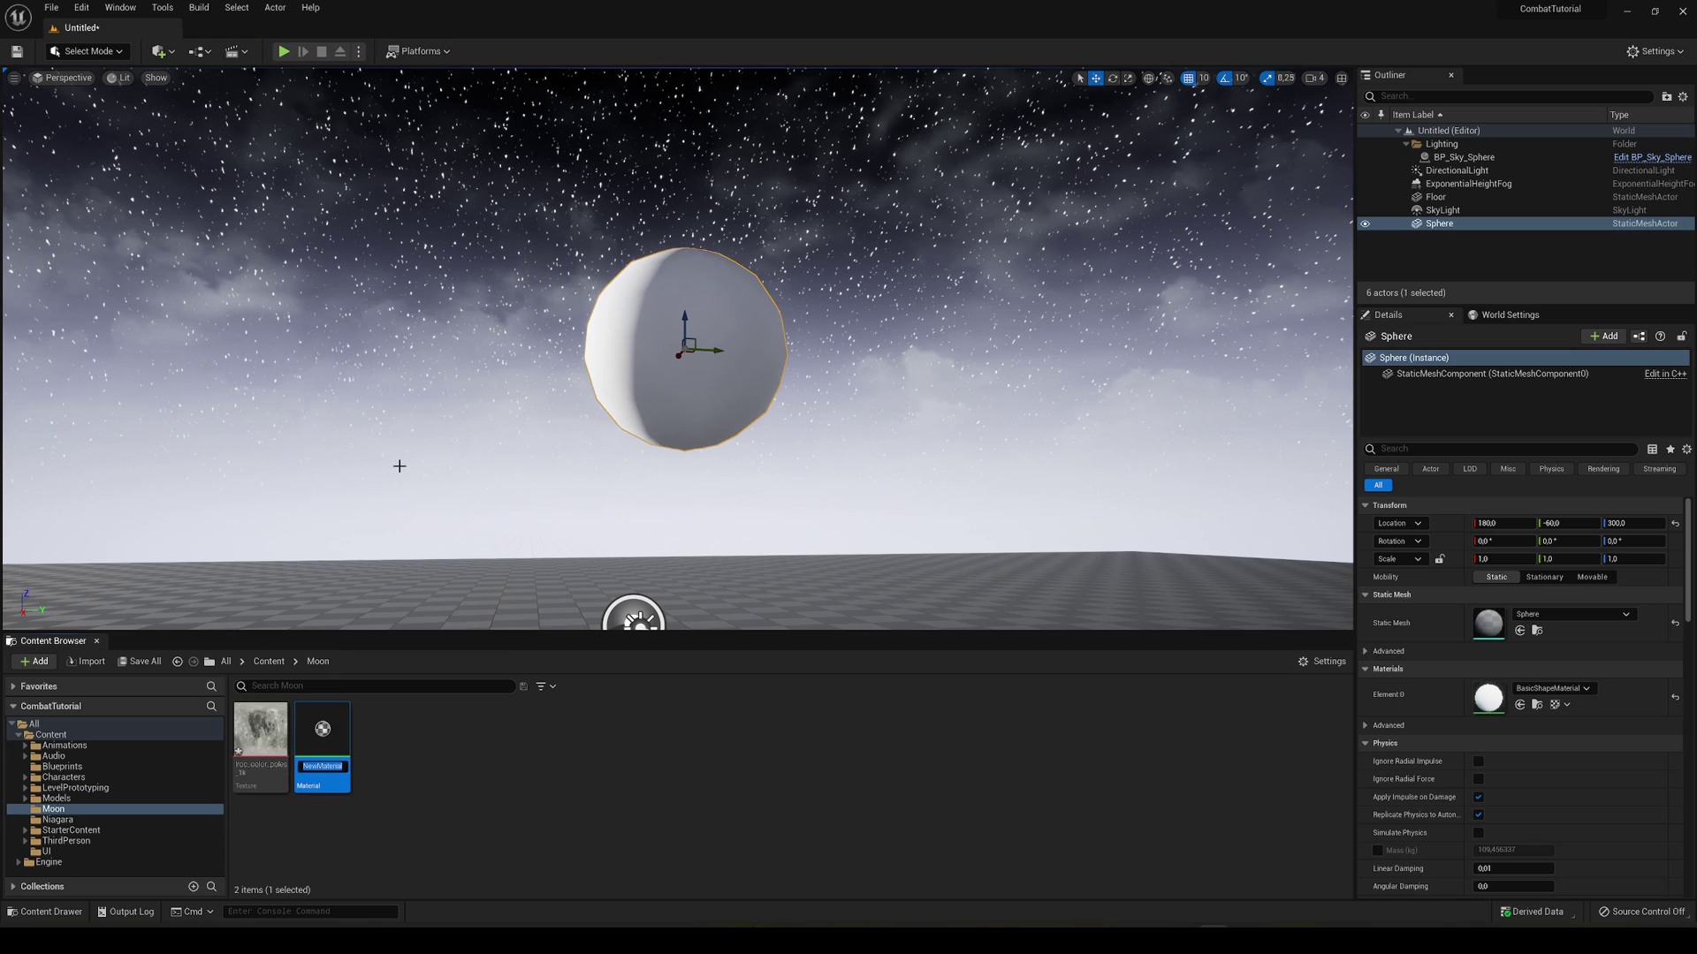
{"action": "type", "text": "MoonMat"}
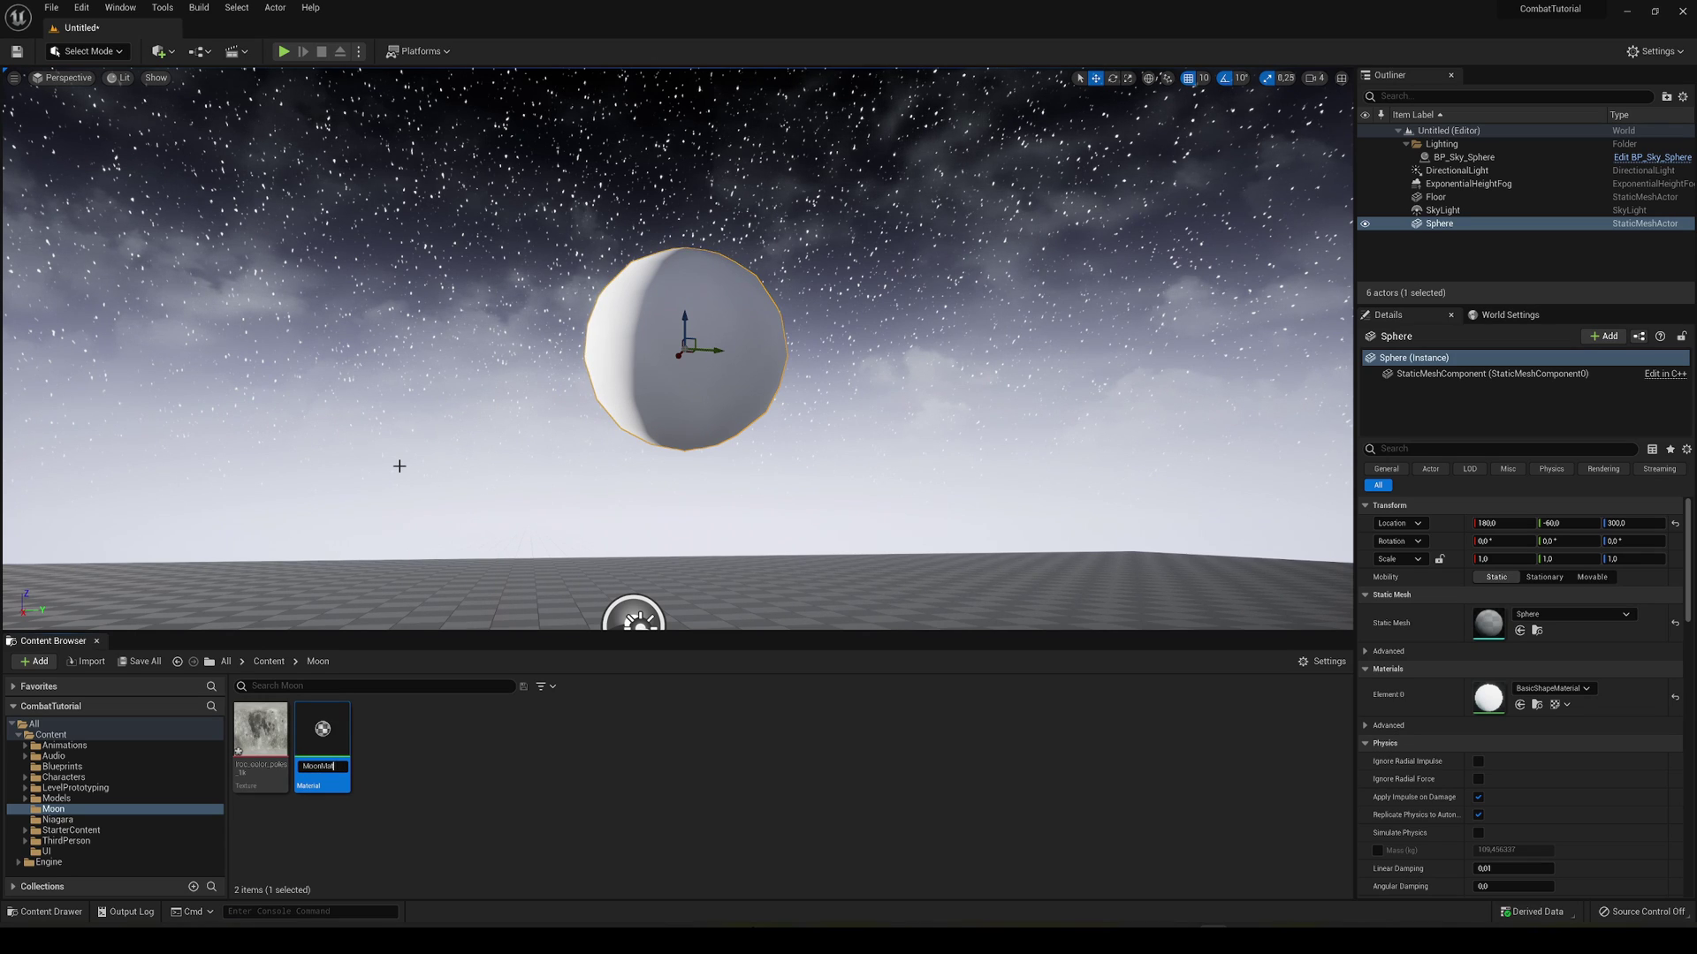
{"action": "key", "text": "Return"}
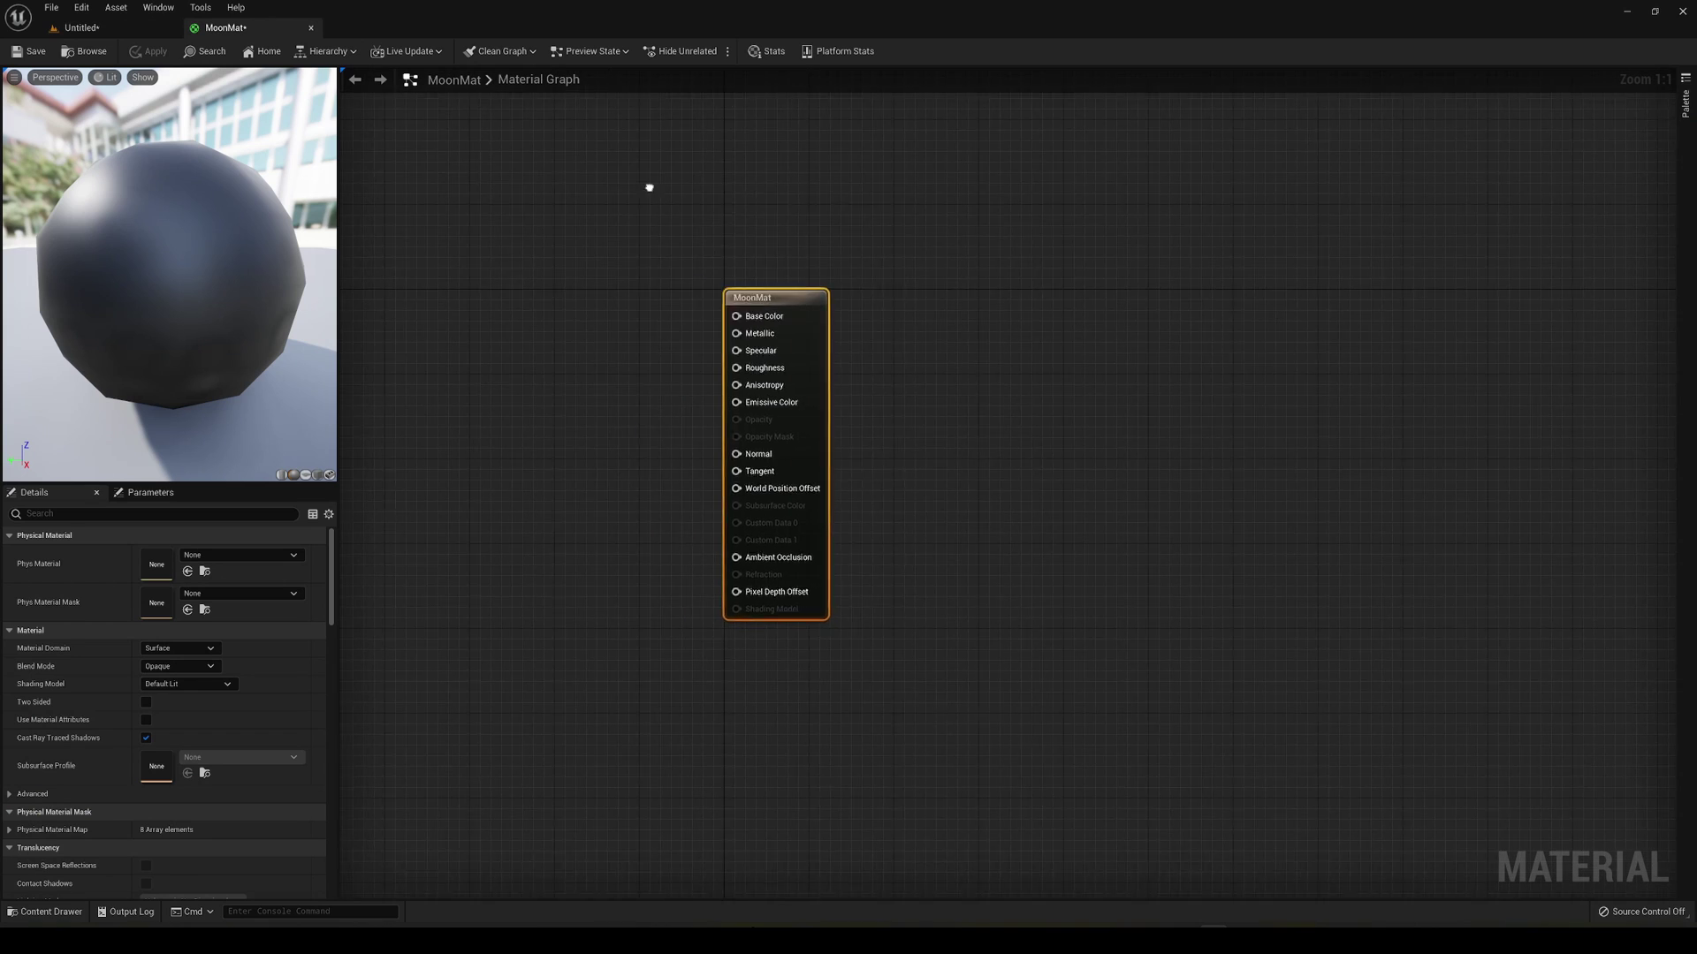
- Add the lroc_color_poles_1k texture from the Moon folder to the MoonMat graph as a texture sample
{"action": "right_click_drag", "start_coordinate": [648, 183], "coordinate": [821, 194]}
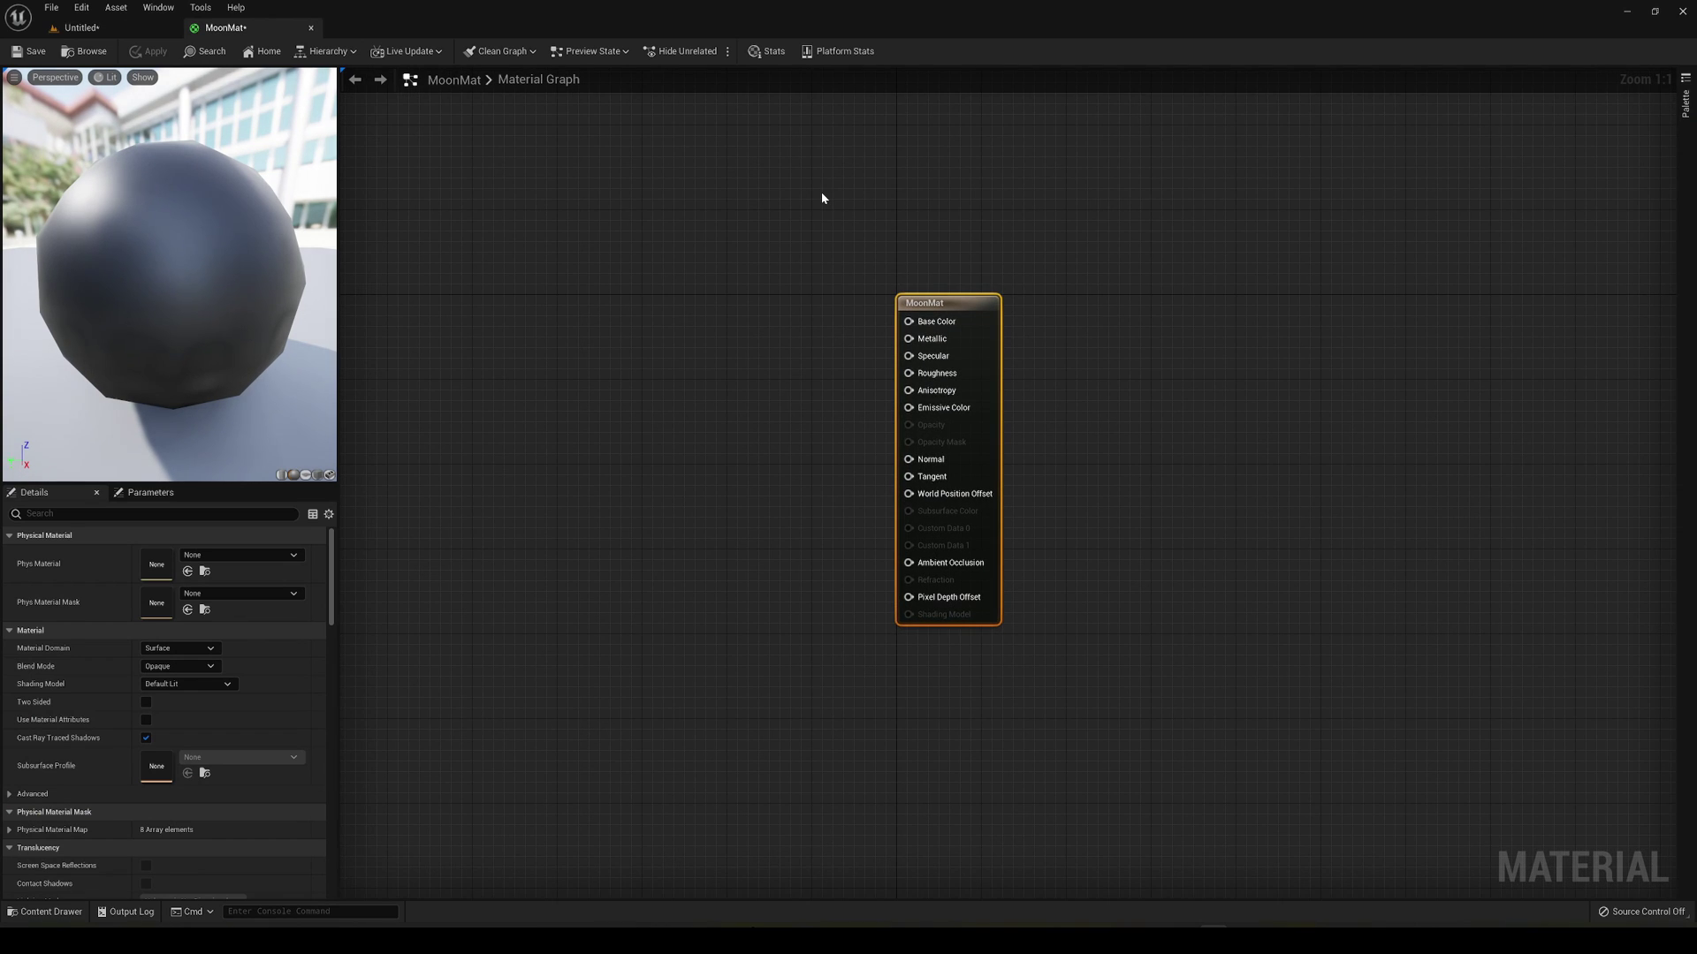
{"action": "key", "text": "ctrl+space"}
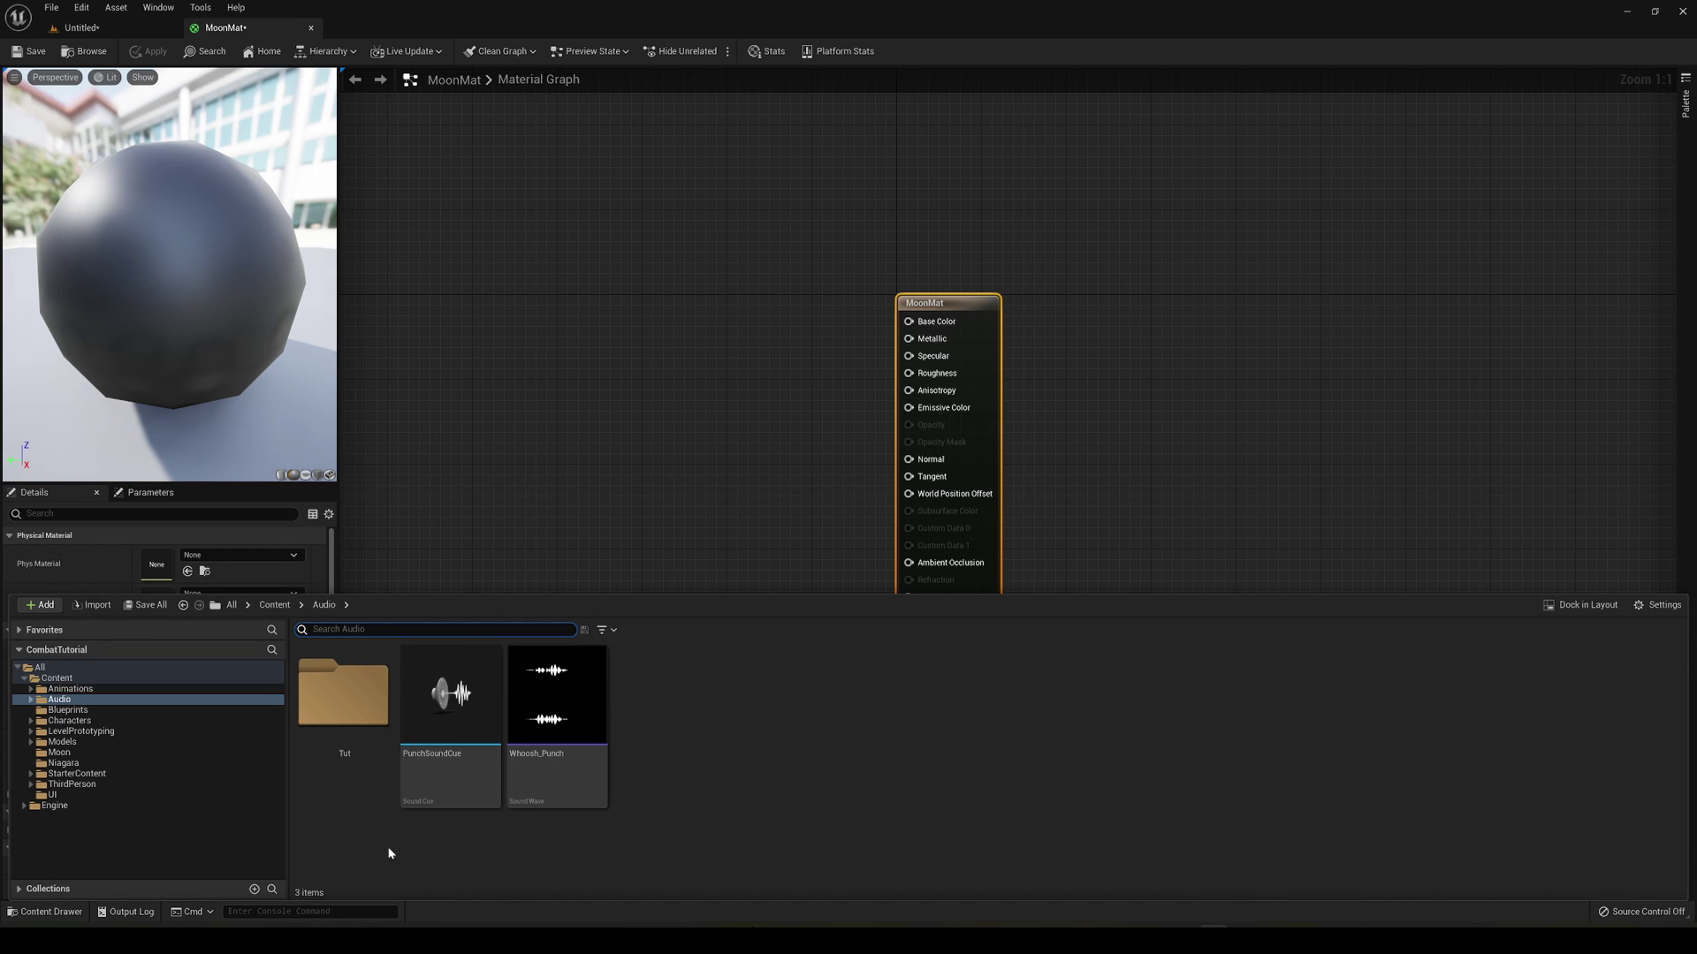
{"action": "left_click", "coordinate": [274, 604]}
{"action": "scroll", "coordinate": [337, 674], "scroll_direction": "down", "scroll_amount": 3, "text": "ctrl"}
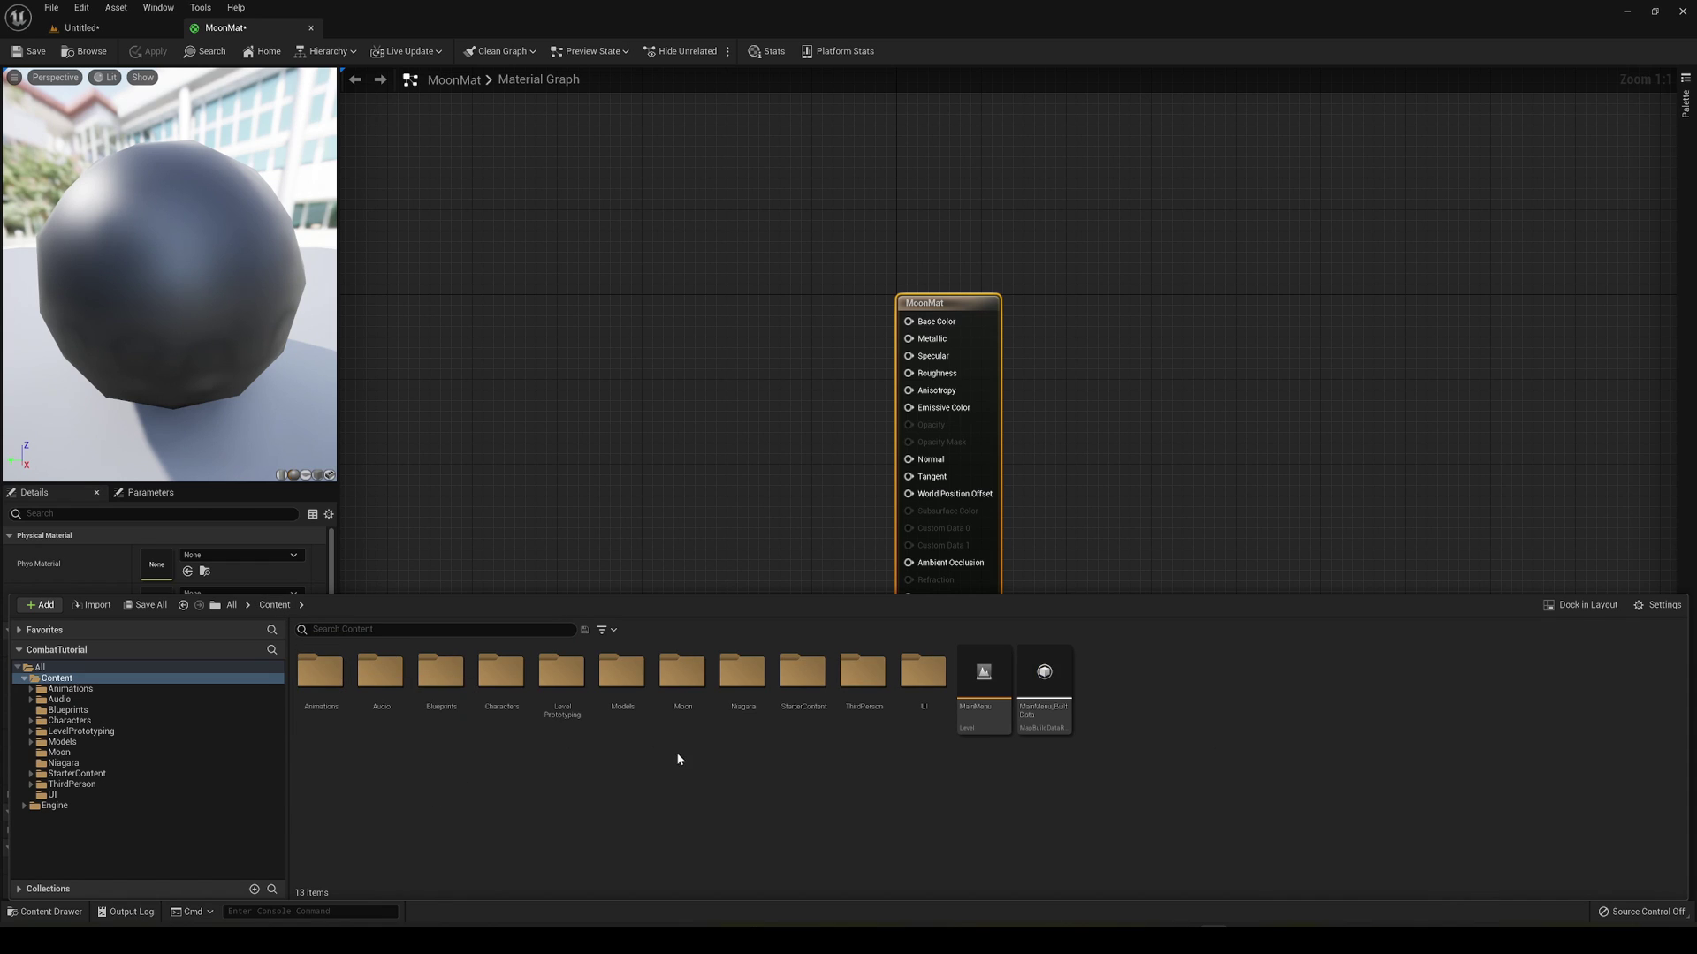
{"action": "double_click", "coordinate": [669, 702]}
{"action": "left_click_drag", "start_coordinate": [323, 676], "coordinate": [624, 385]}
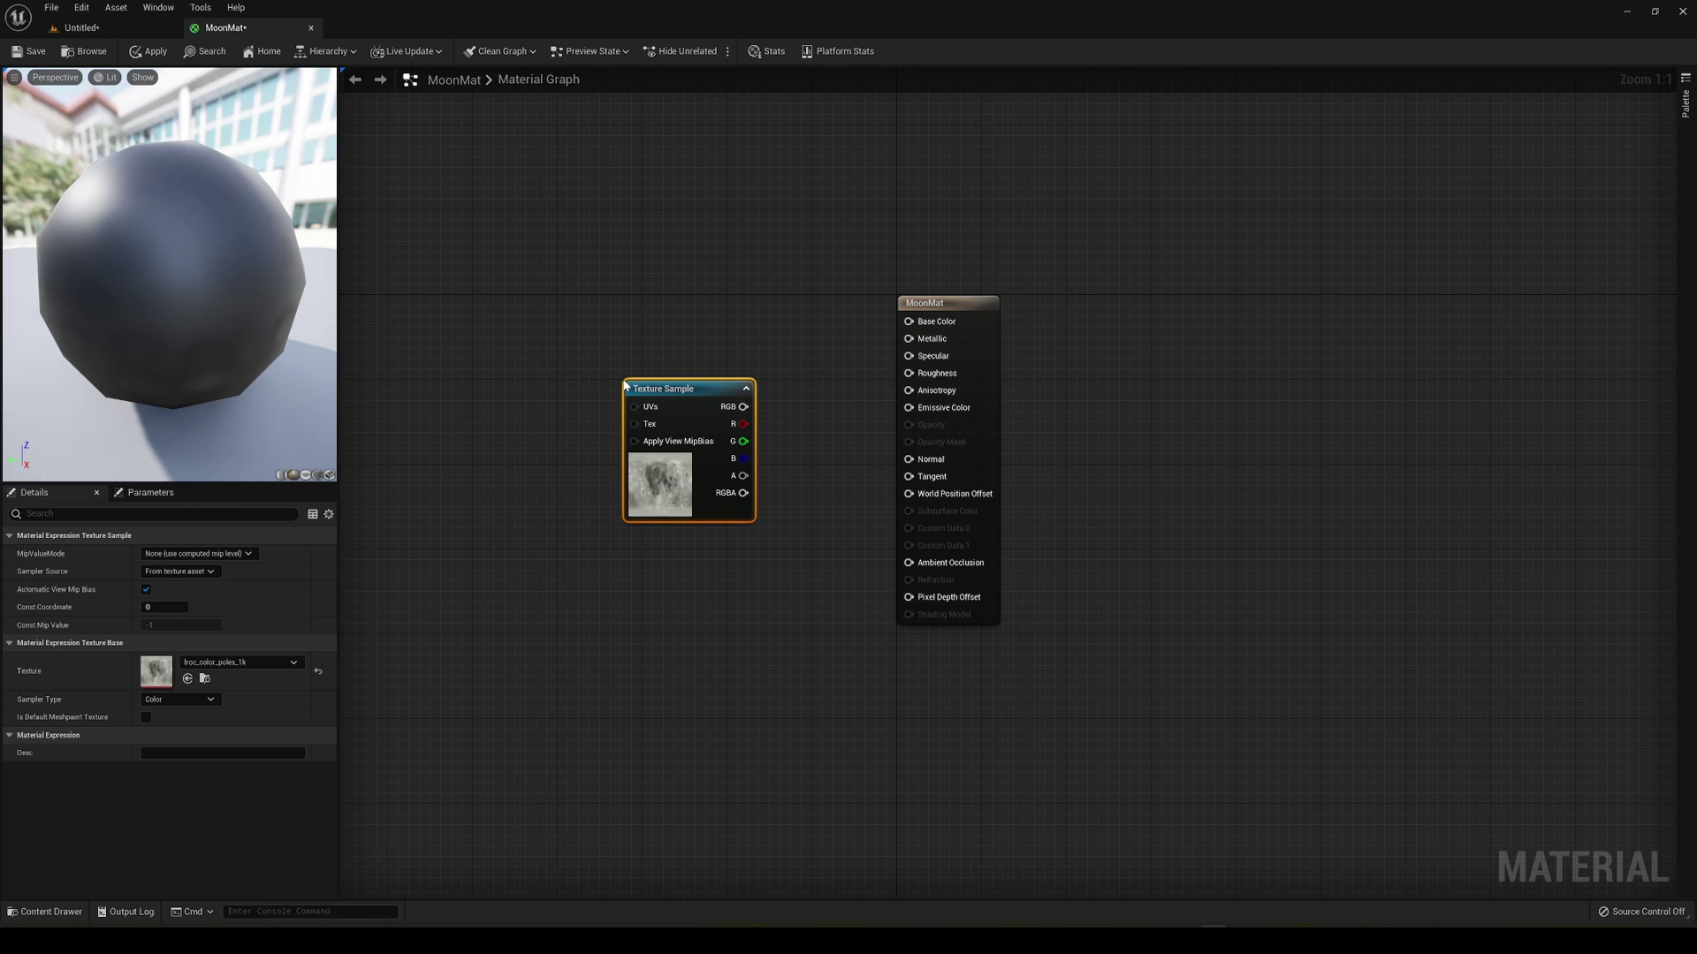
- Connect the moon texture's RGB output to MoonMat's Emissive Color, apply the change, and assign MoonMat to the sphere in the level
{"action": "left_click_drag", "start_coordinate": [733, 412], "coordinate": [944, 412]}
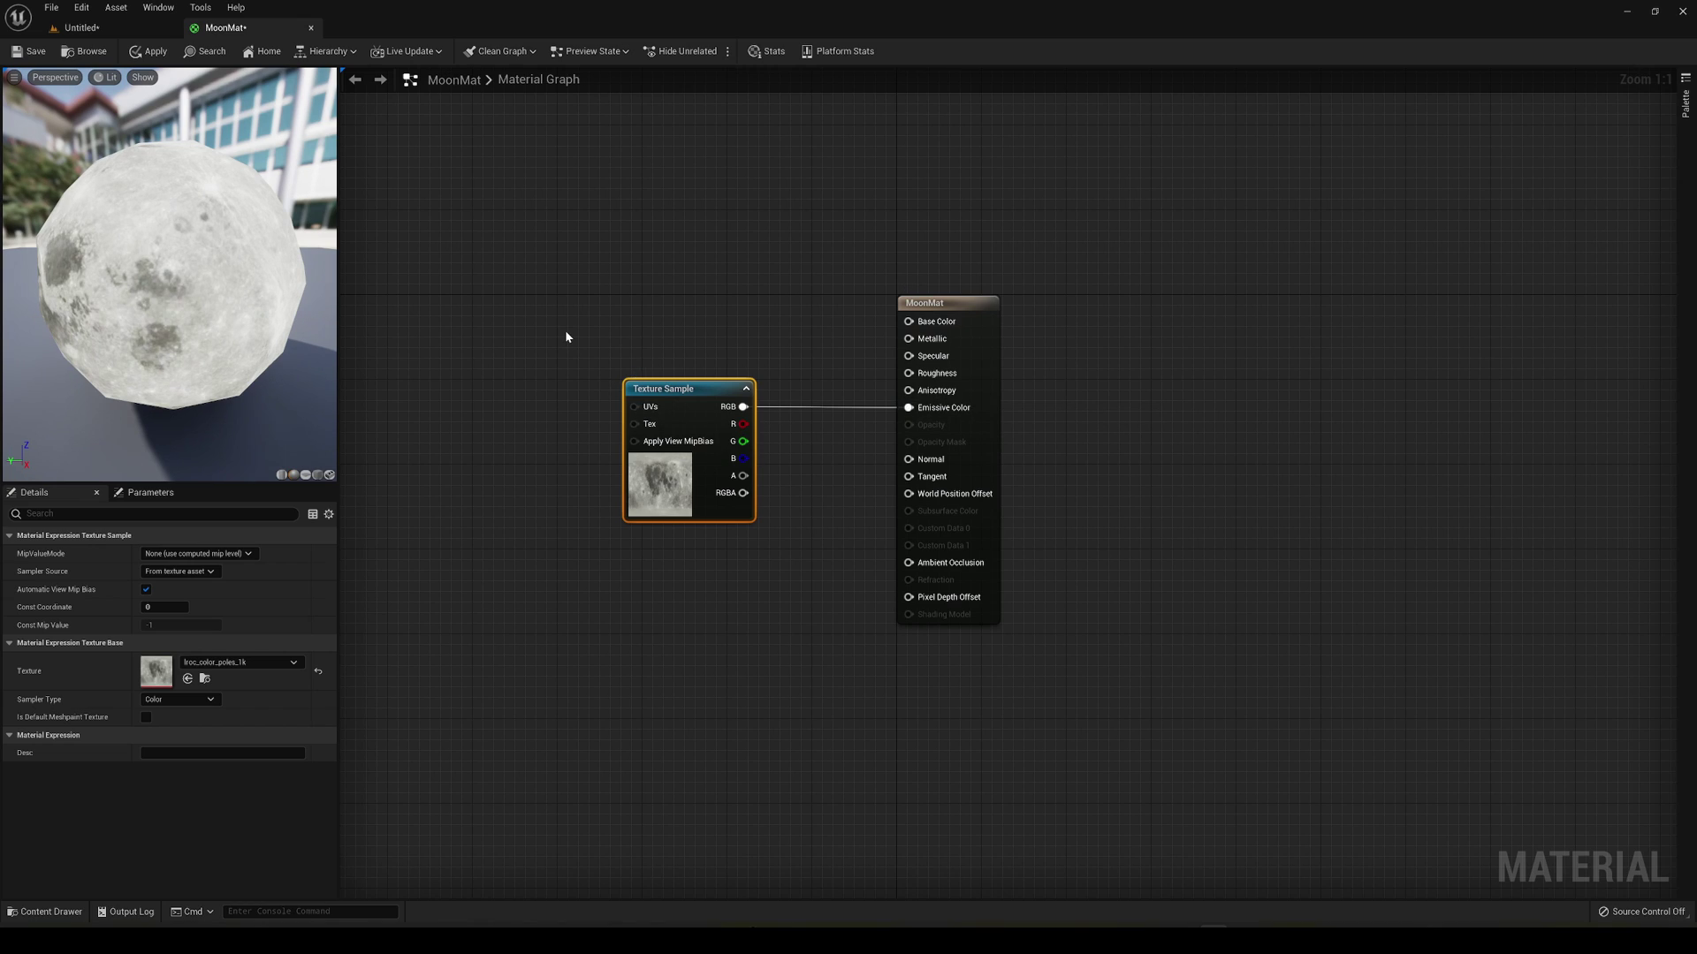
{"action": "left_click", "coordinate": [149, 51]}
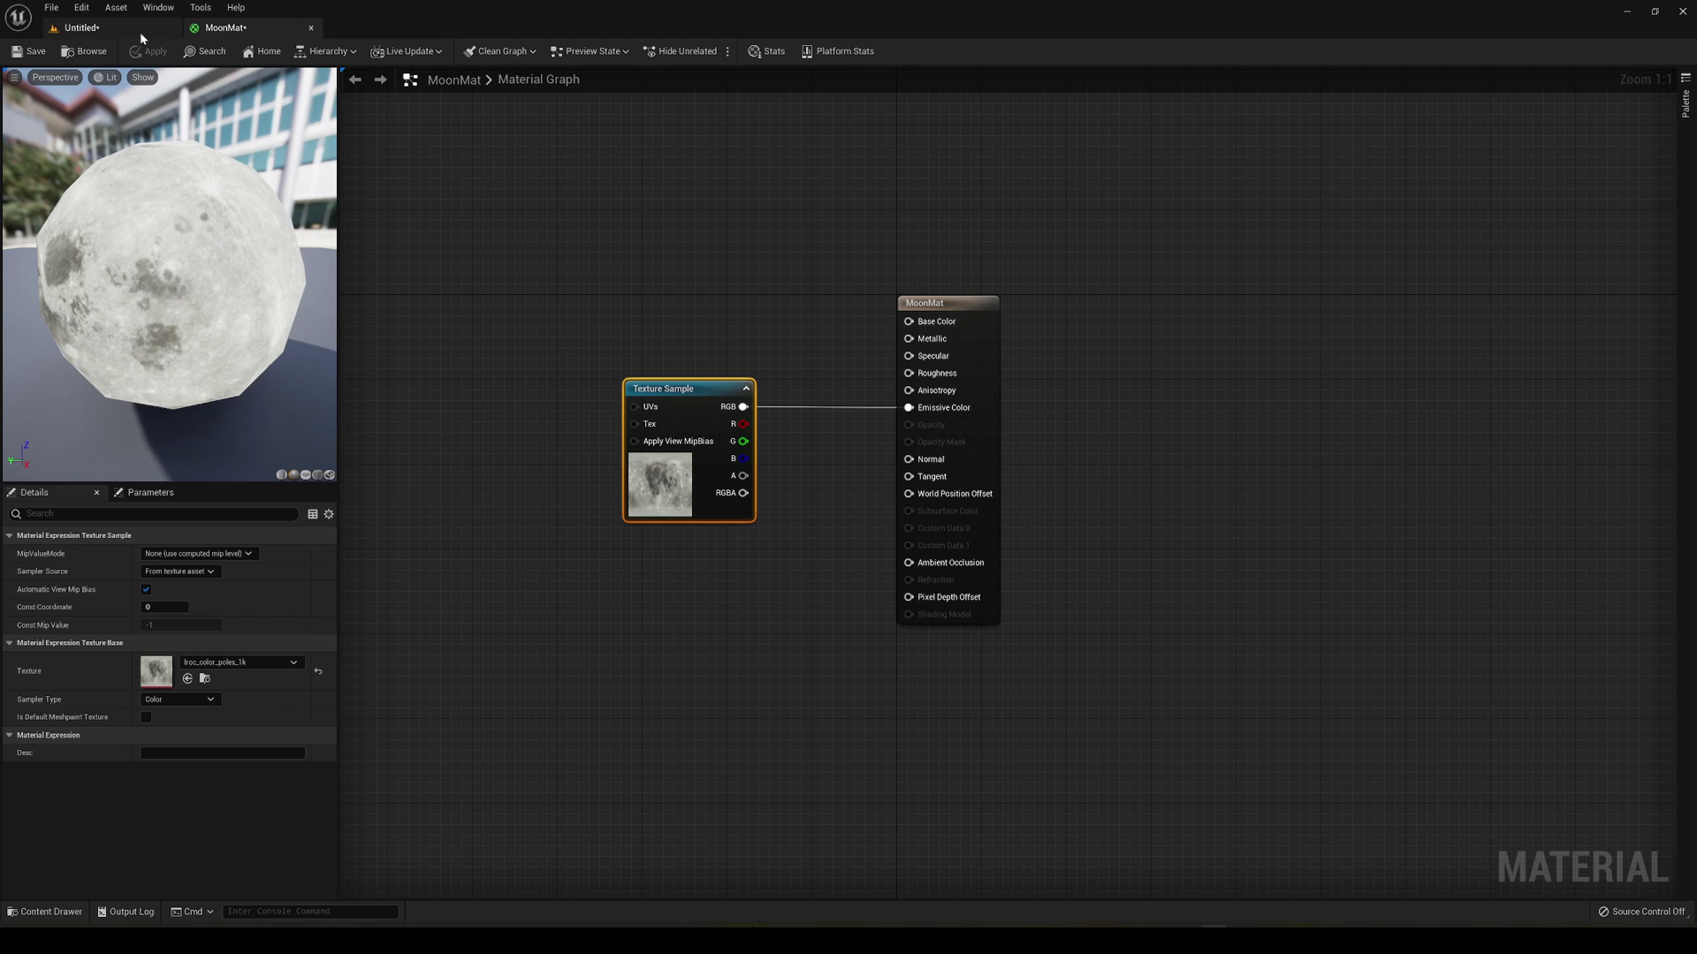
{"action": "left_click", "coordinate": [140, 32]}
{"action": "left_click_drag", "start_coordinate": [321, 733], "coordinate": [765, 352]}
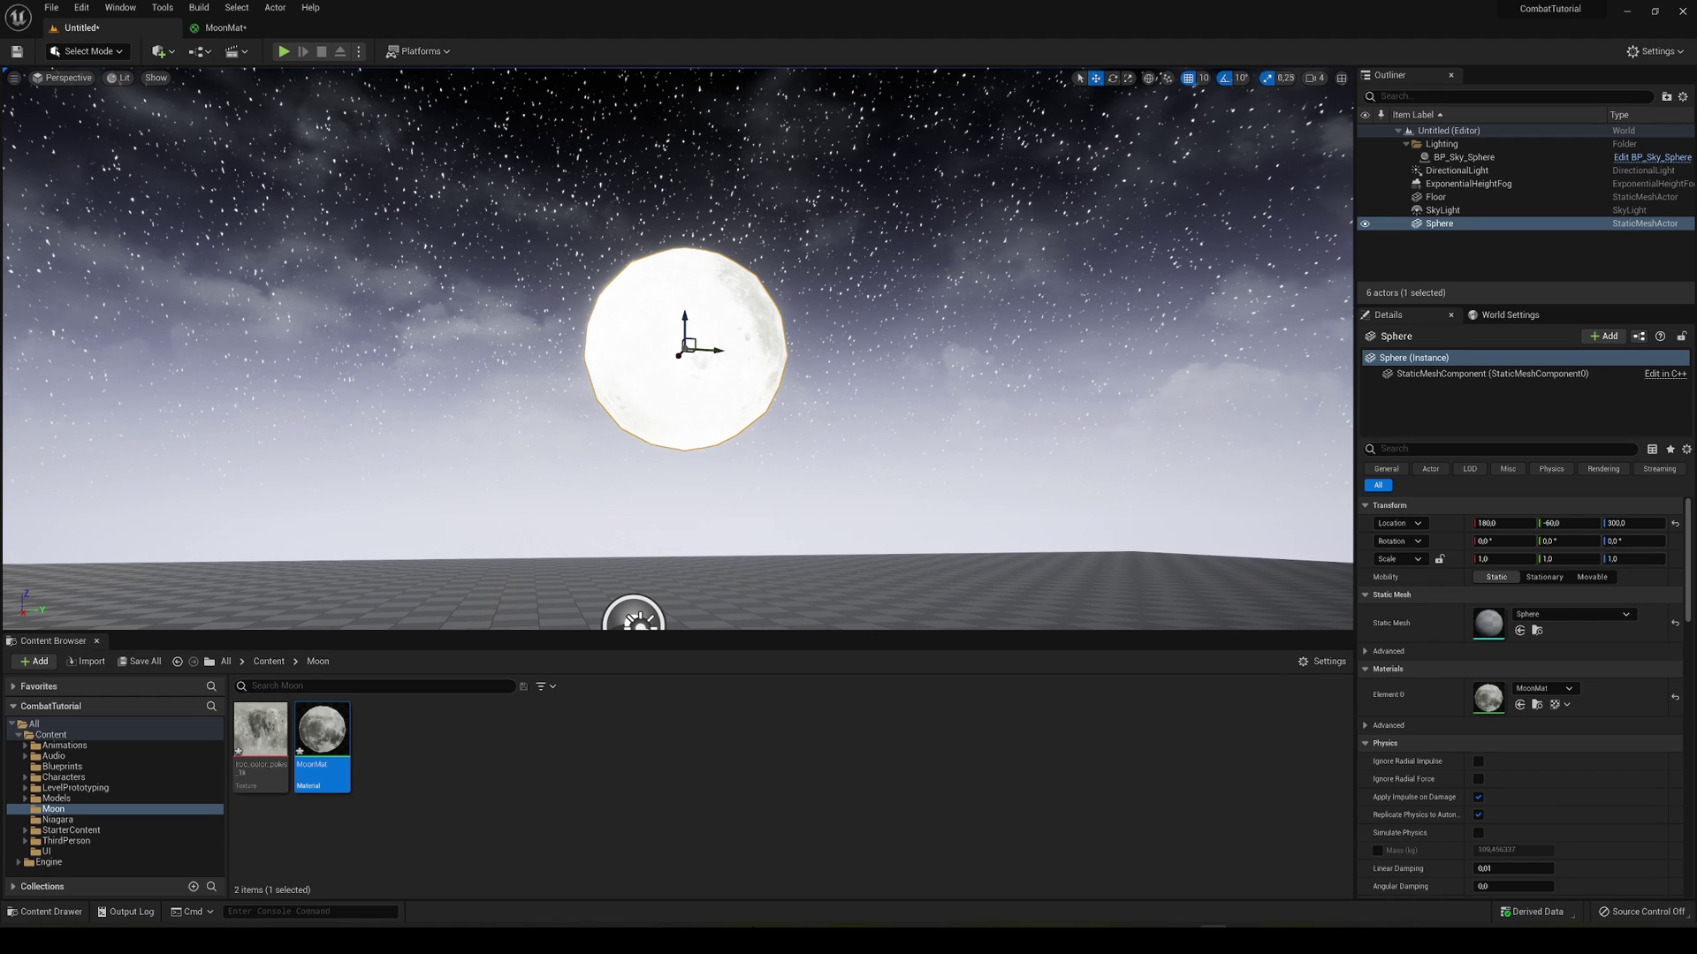
- Scale the moon sphere uniformly to 1.75 and move it sideways and higher into the starry sky
{"action": "left_click", "coordinate": [833, 424]}
{"action": "scroll", "coordinate": [795, 406], "scroll_direction": "down", "scroll_amount": 4}
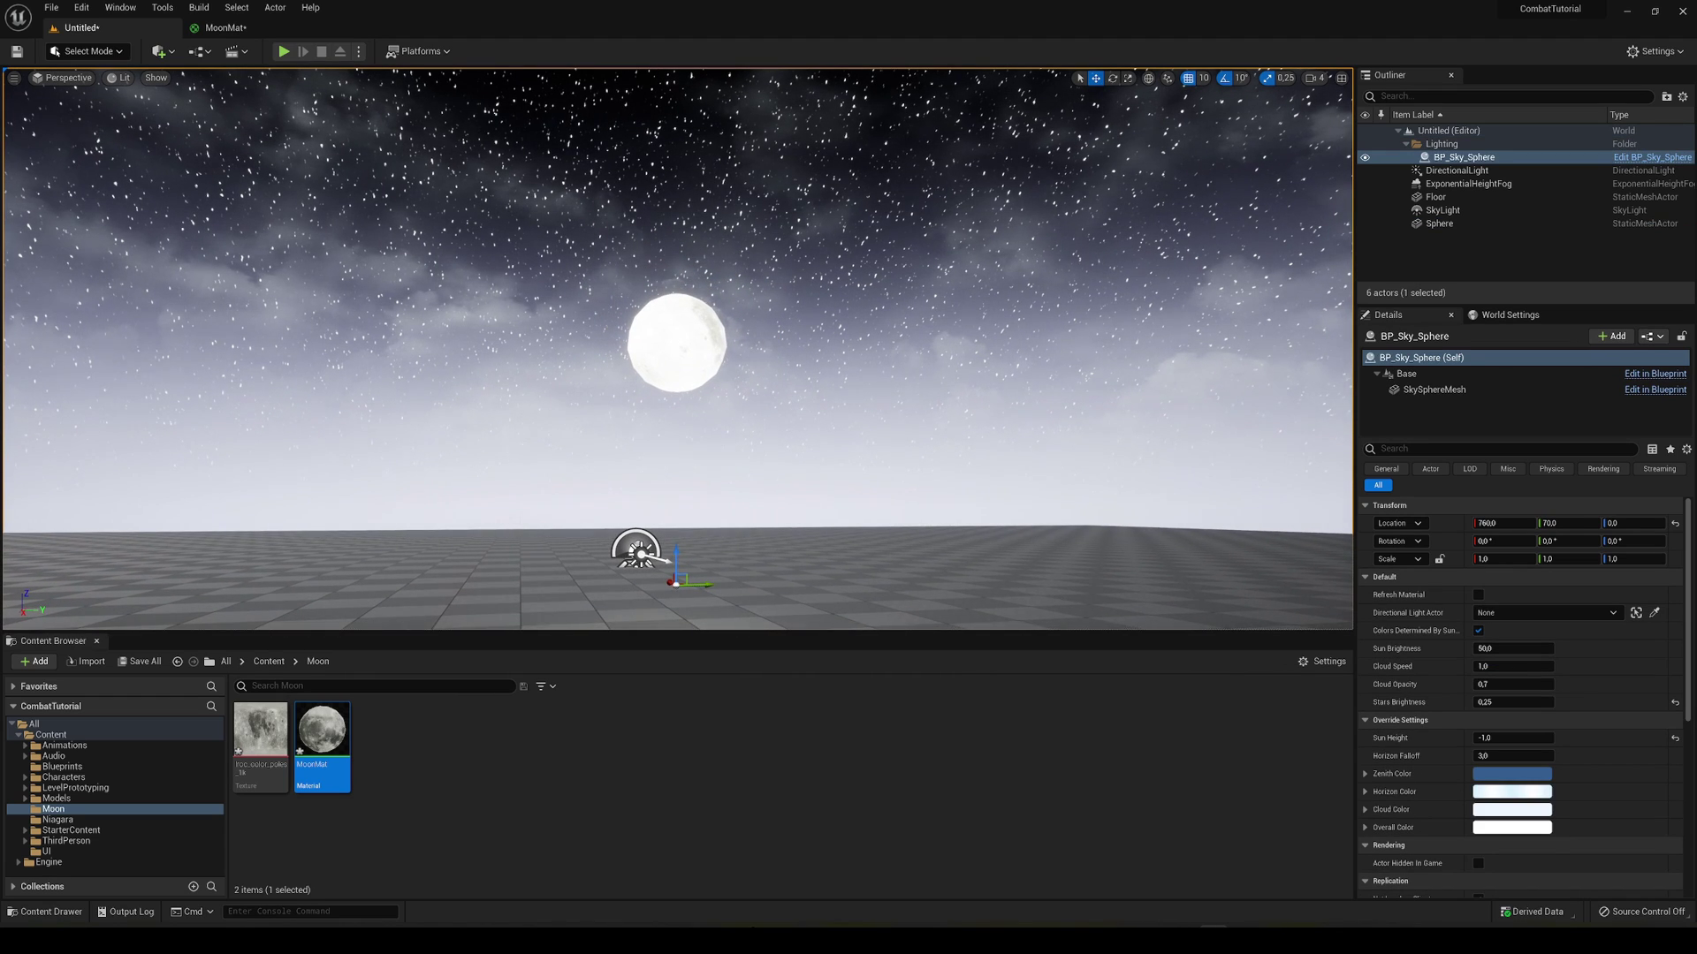
{"action": "left_click", "coordinate": [694, 338]}
{"action": "mouse_move", "coordinate": [693, 339]}
{"action": "left_mouse_down"}
{"action": "mouse_move", "coordinate": [746, 338]}
{"action": "mouse_move", "coordinate": [676, 345]}
{"action": "left_mouse_up"}
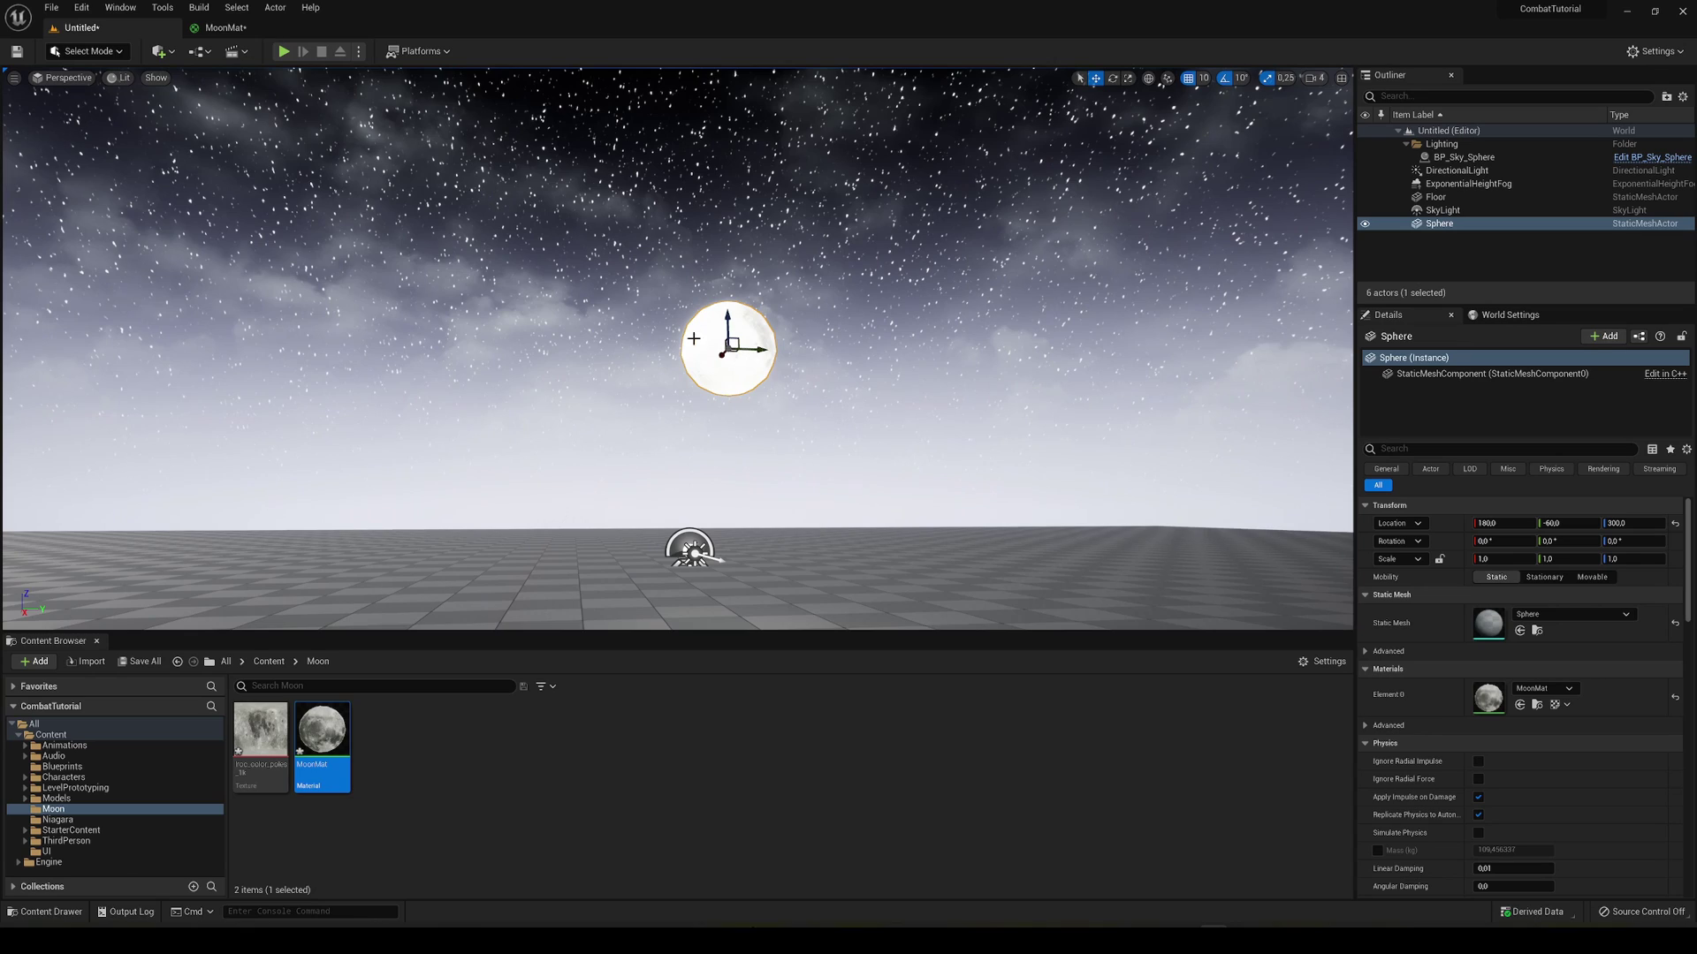
{"action": "right_click_drag", "start_coordinate": [694, 338], "coordinate": [707, 338]}
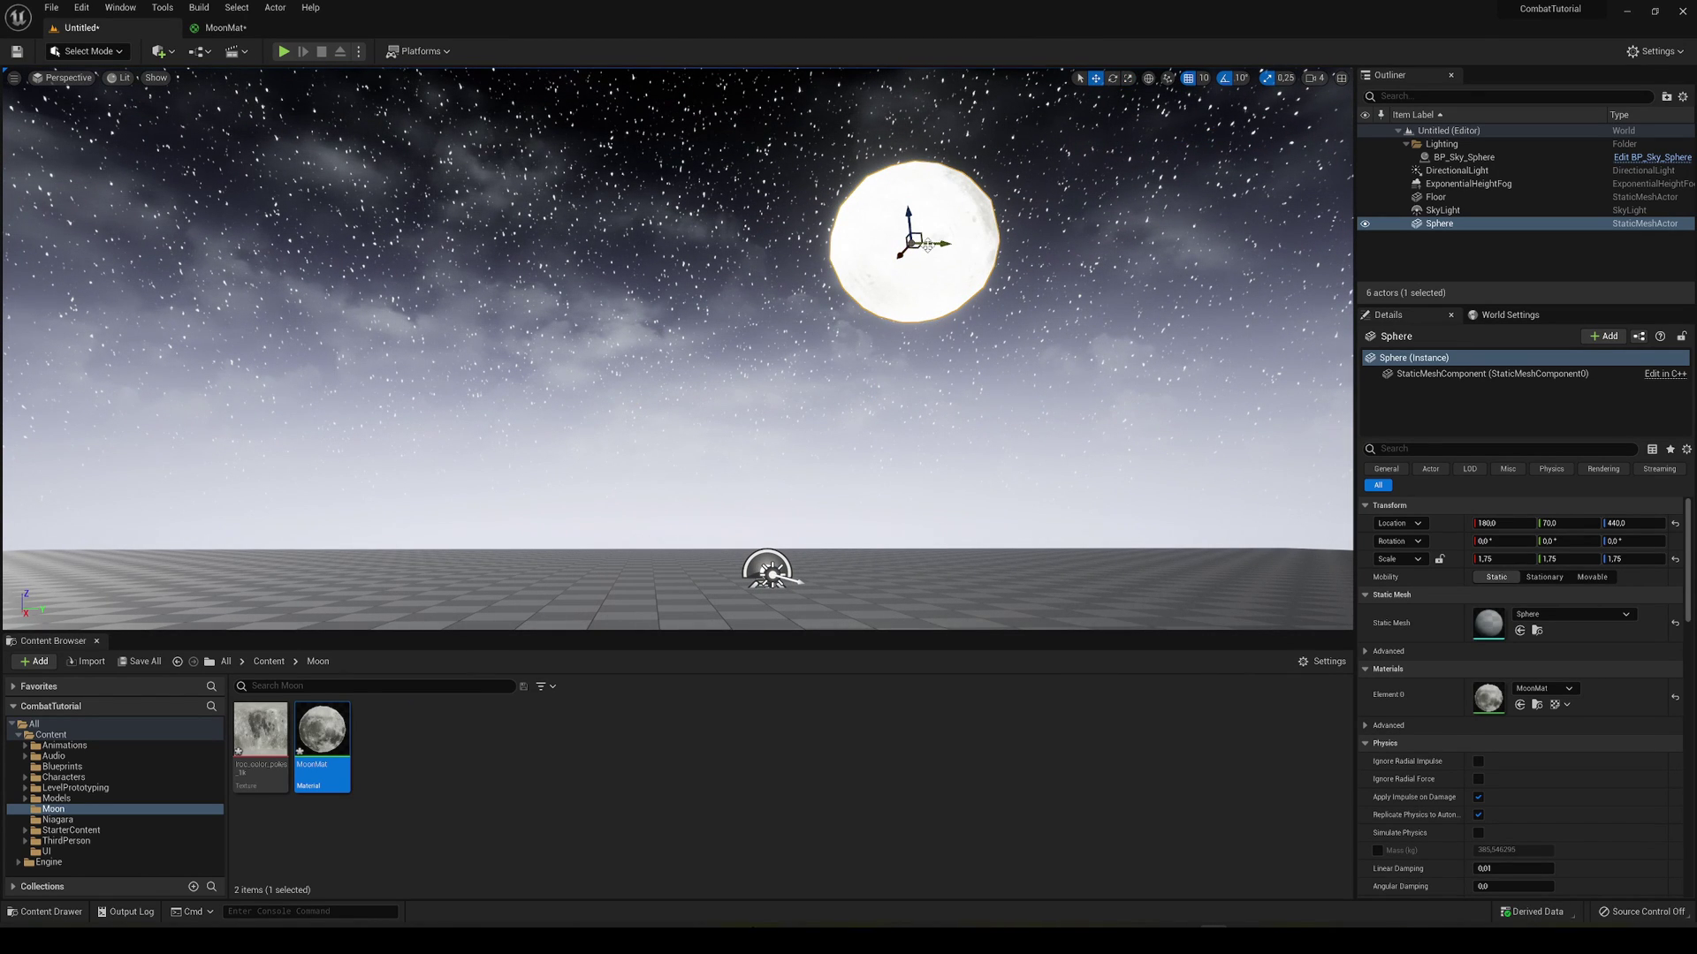
{"action": "left_click_drag", "start_coordinate": [927, 245], "coordinate": [980, 133]}
{"action": "right_click_drag", "start_coordinate": [1111, 535], "coordinate": [1182, 577]}
{"action": "key", "text": "Escape"}
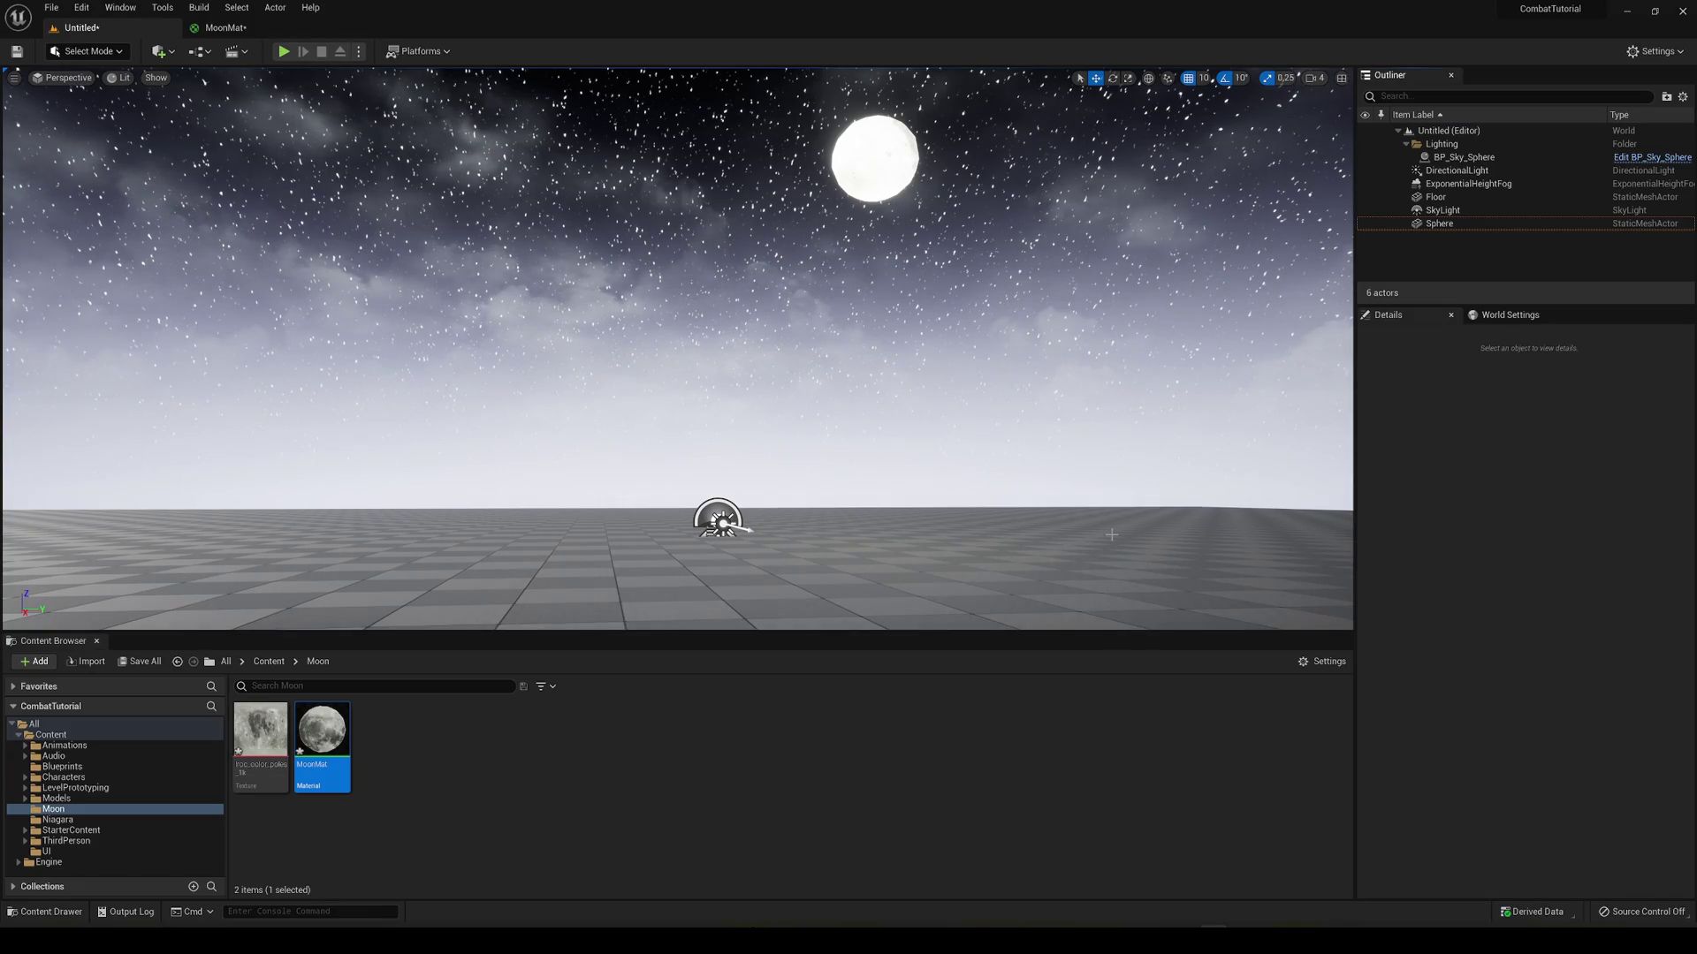
- Examine the moon's surface up close and the whole night scene from several viewpoints
{"action": "right_click_drag", "start_coordinate": [1111, 535], "coordinate": [1237, 433]}
{"action": "key", "text": "w"}
{"action": "key", "text": "w"}
{"action": "key", "text": "s"}
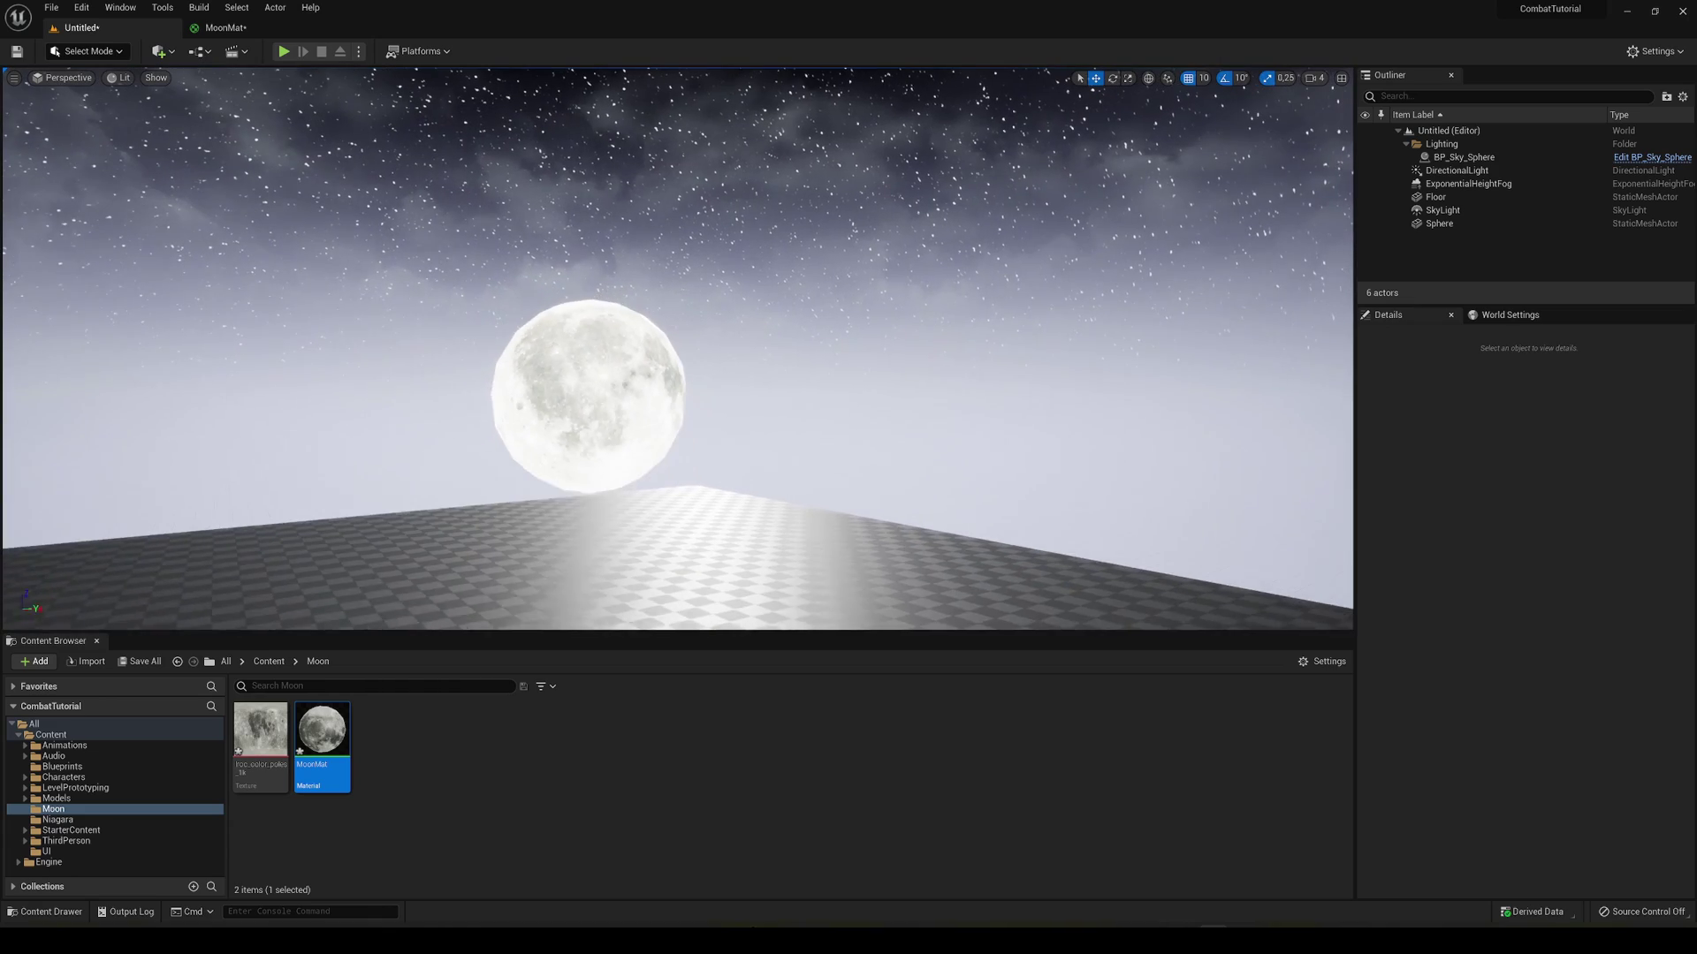
{"action": "right_click_drag", "start_coordinate": [1184, 375], "coordinate": [1145, 394]}
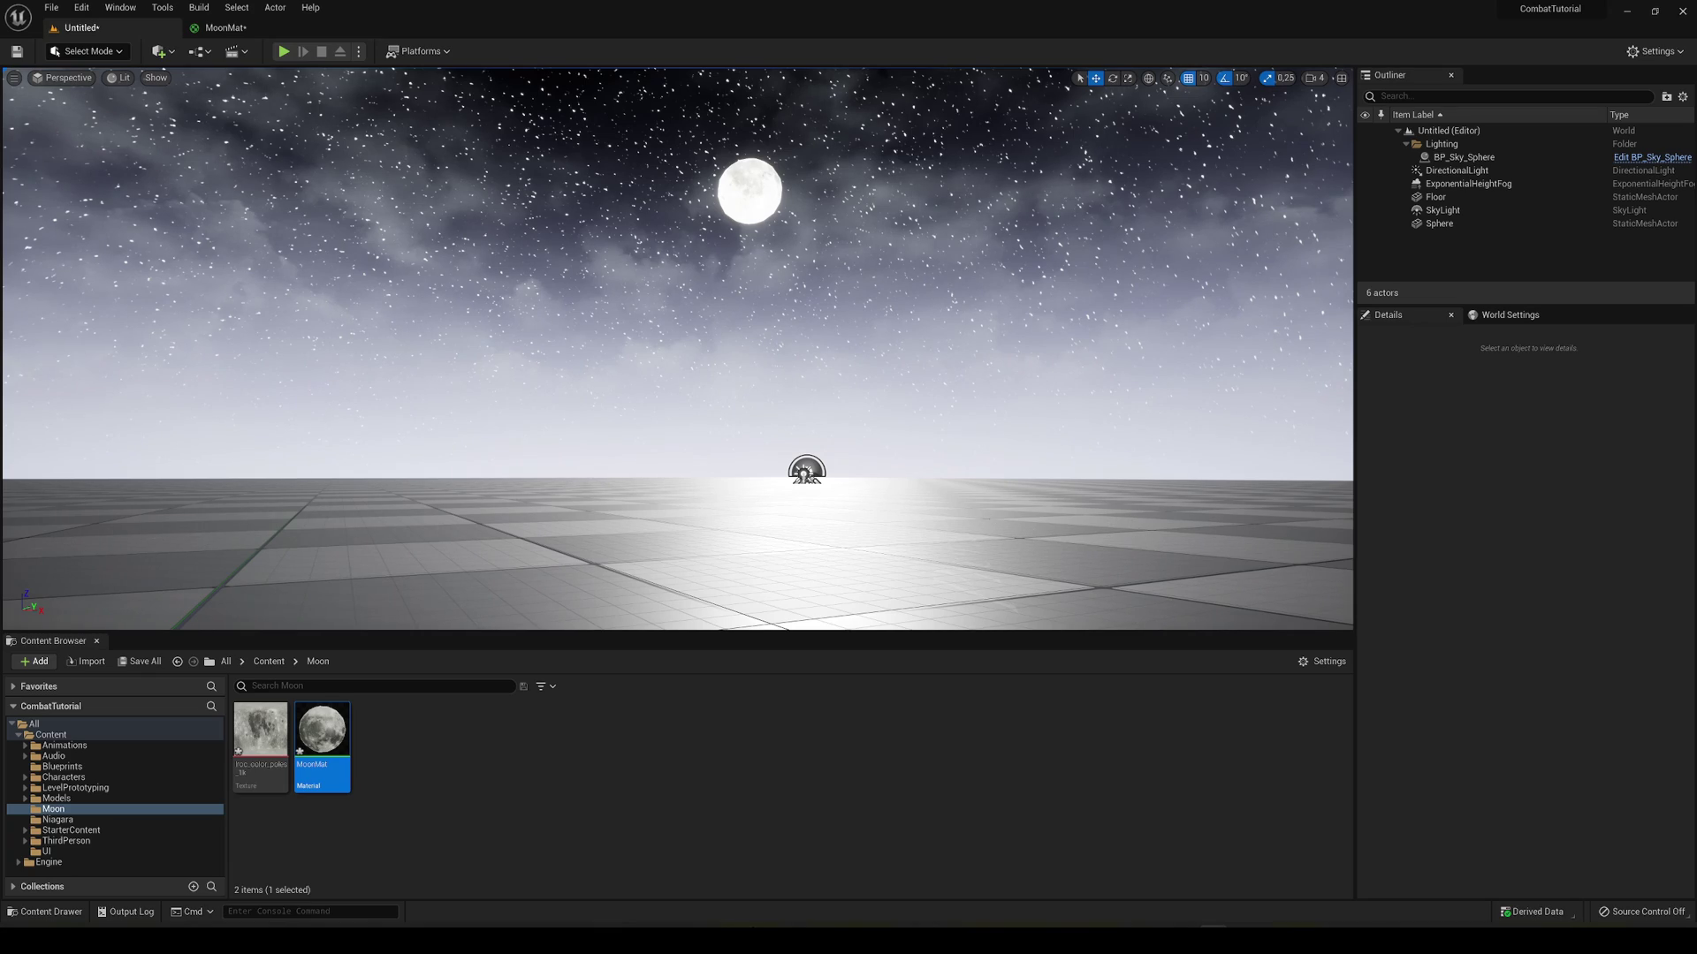
{"action": "right_click_drag", "start_coordinate": [1144, 395], "coordinate": [804, 371]}
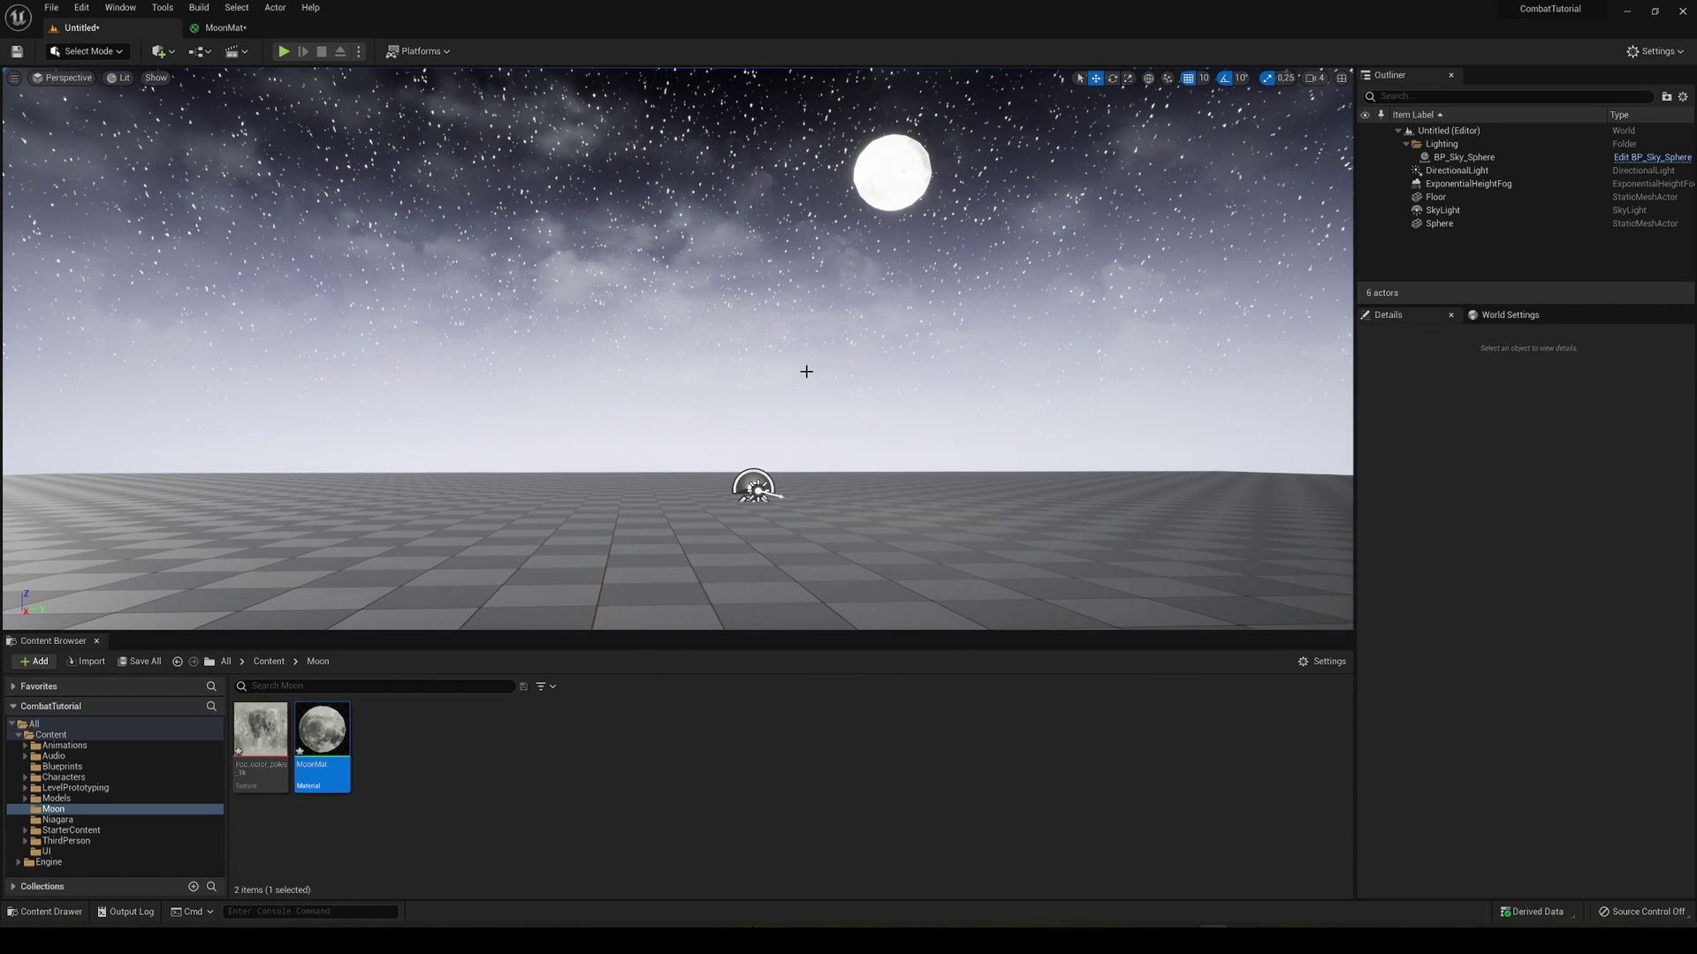